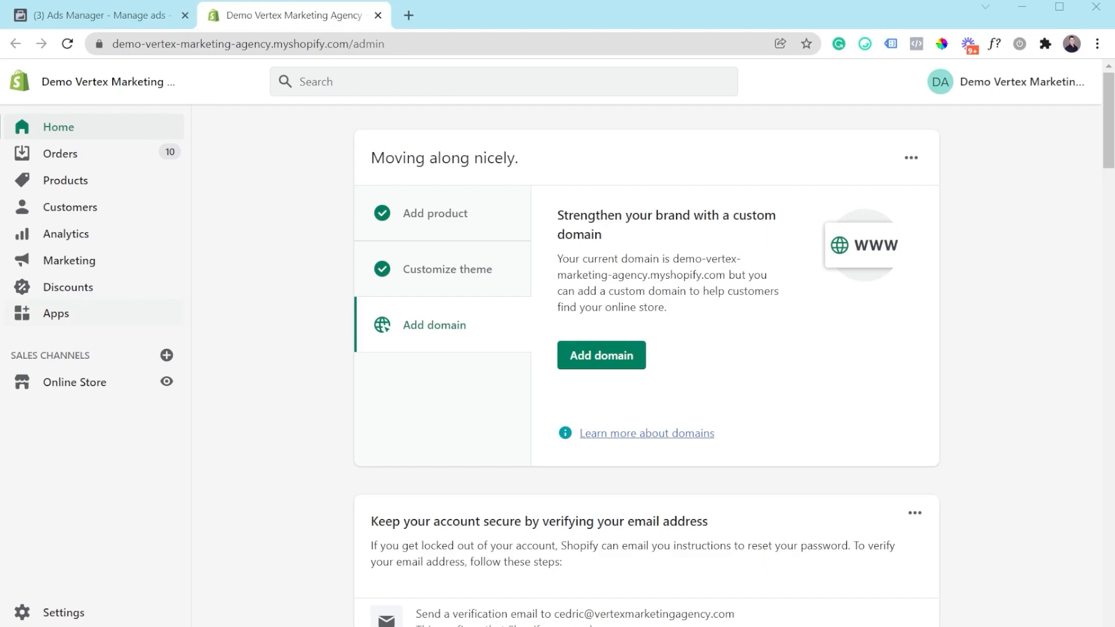
Browse the store's recommended apps in the Shopify App Store, signing in with the existing account, and open the Facebook channel listing
{"action": "left_click", "coordinate": [51, 317]}
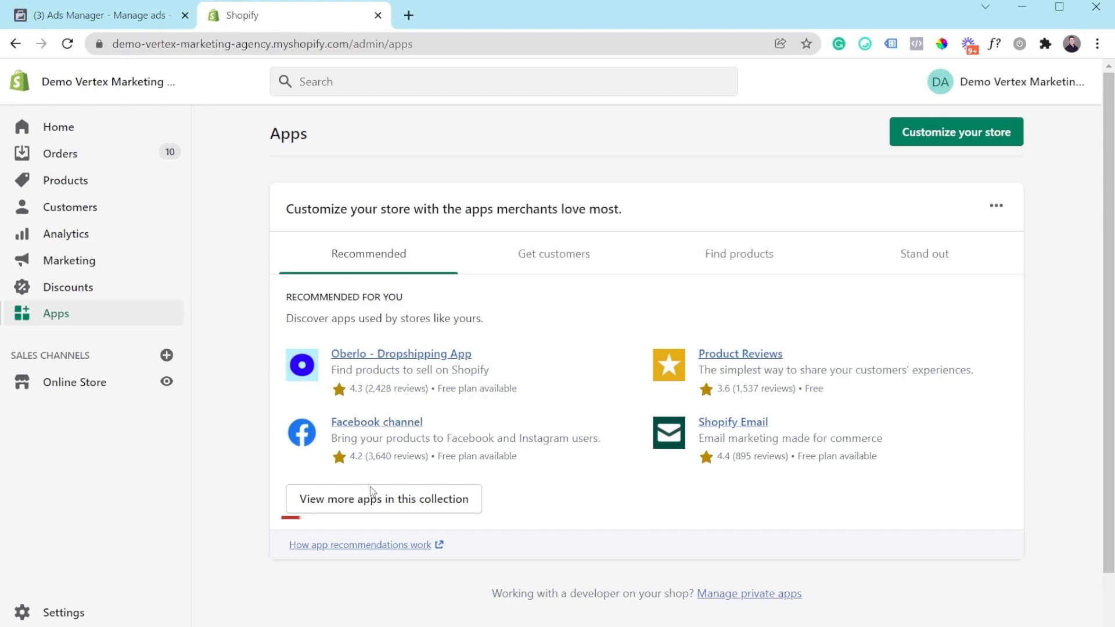
{"action": "left_click", "coordinate": [332, 509]}
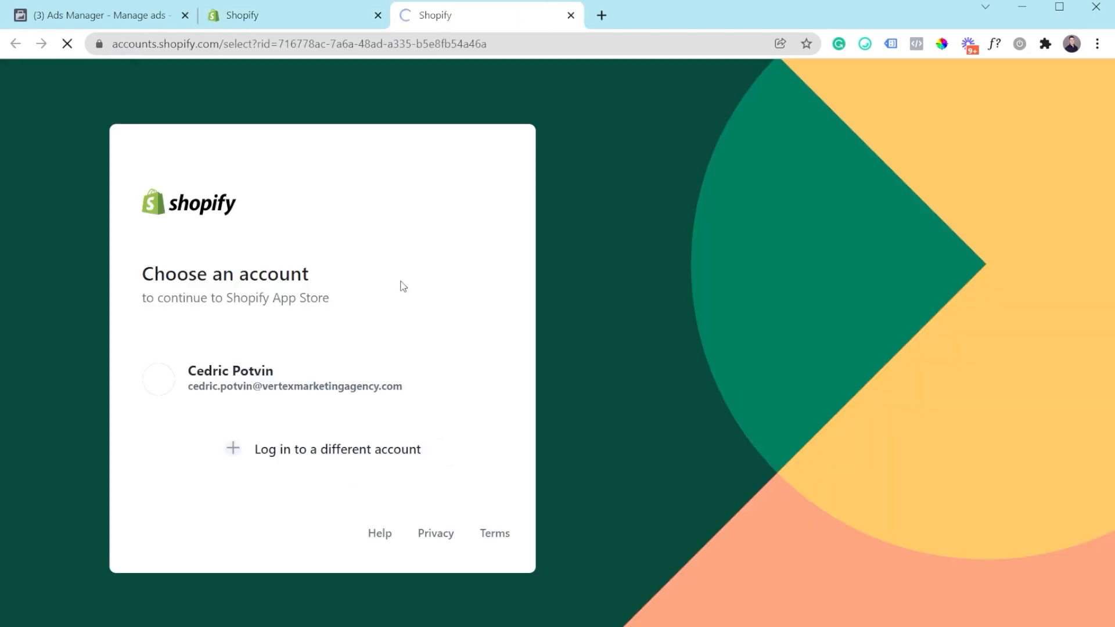
{"action": "left_click", "coordinate": [271, 380]}
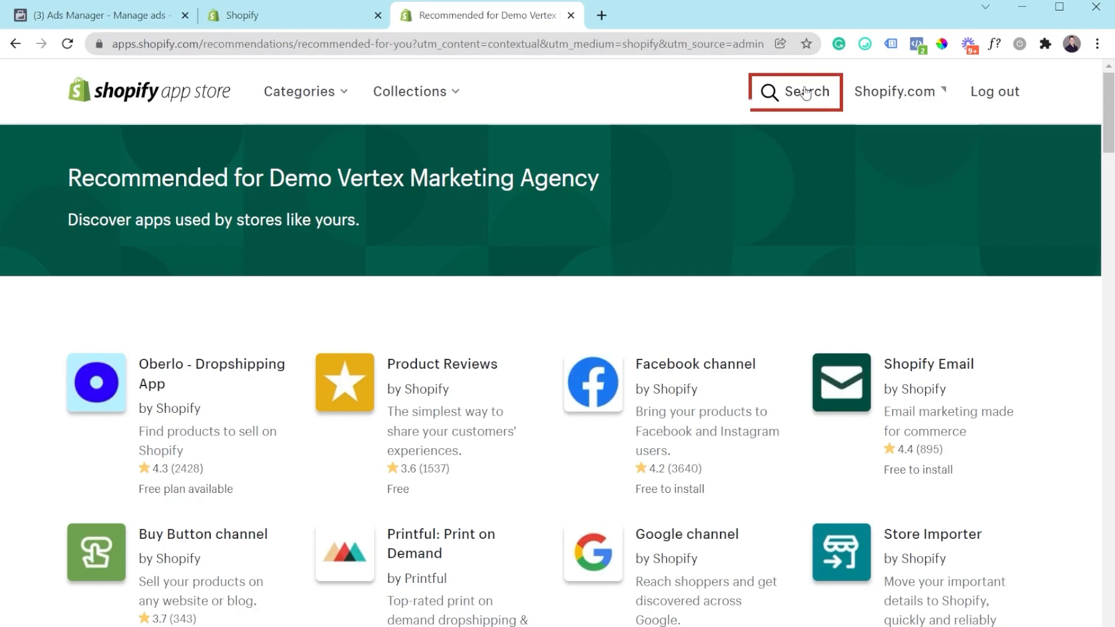
{"action": "left_click", "coordinate": [662, 372]}
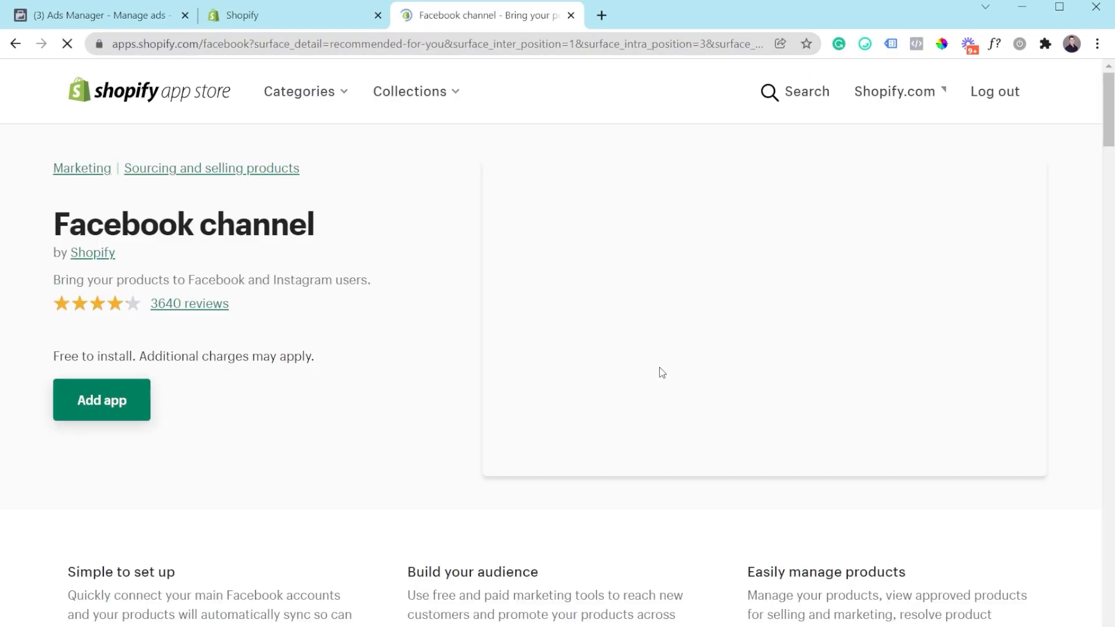
Add the Facebook channel app to the store and approve it as a sales channel
{"action": "left_click", "coordinate": [86, 409]}
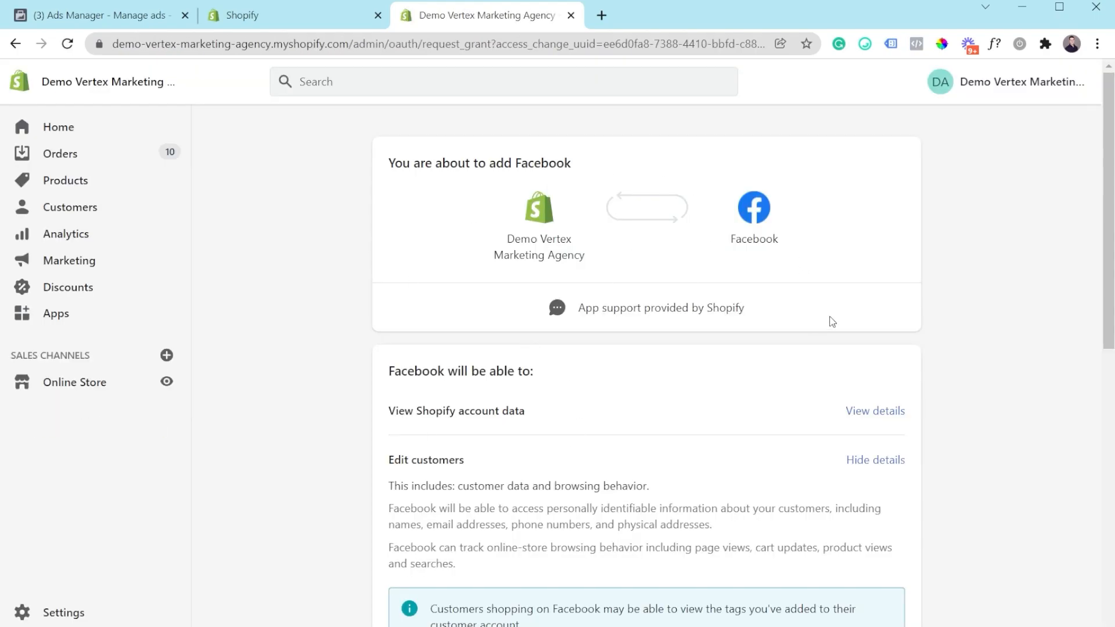
{"action": "scroll", "coordinate": [832, 322], "scroll_direction": "down", "scroll_amount": 10}
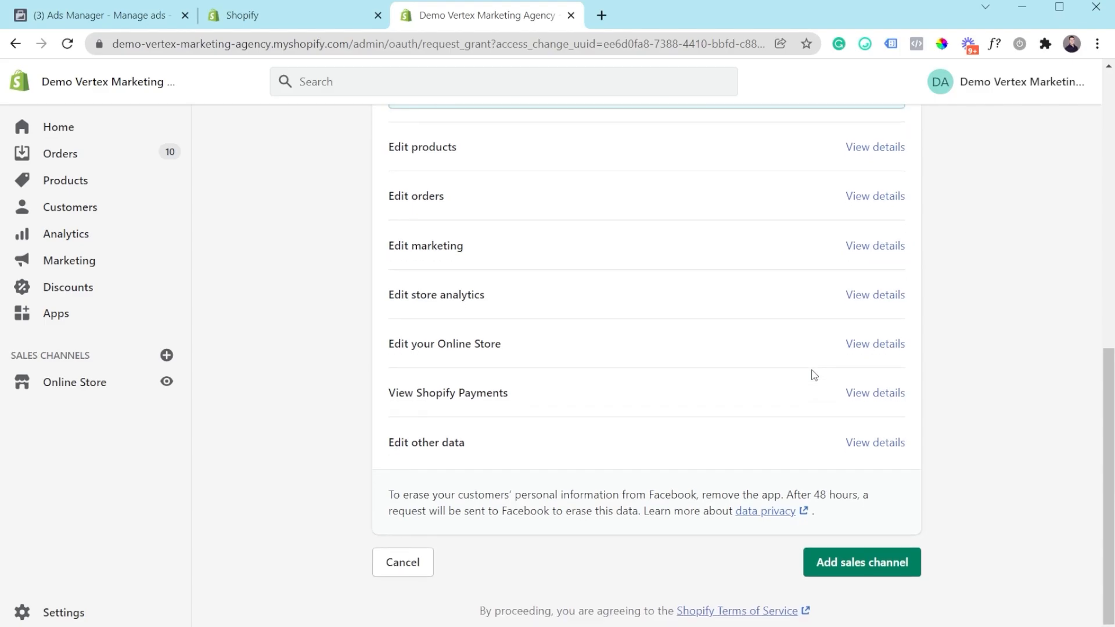
{"action": "left_click", "coordinate": [878, 572]}
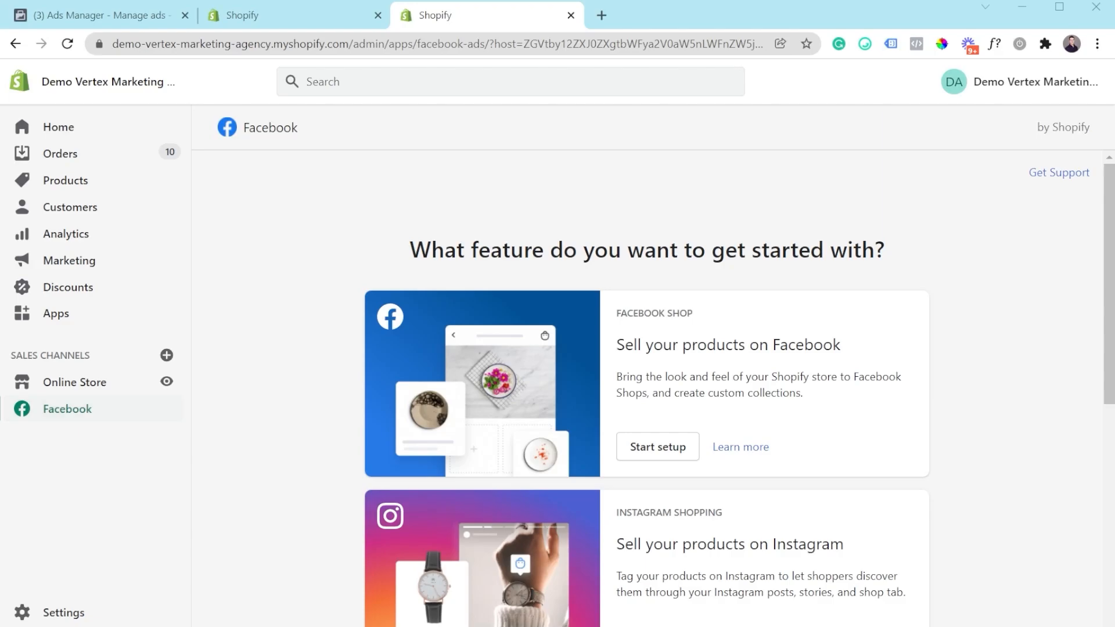
Start the Facebook Shop setup and review its required sections from Facebook account to Terms and conditions
{"action": "left_click", "coordinate": [657, 446]}
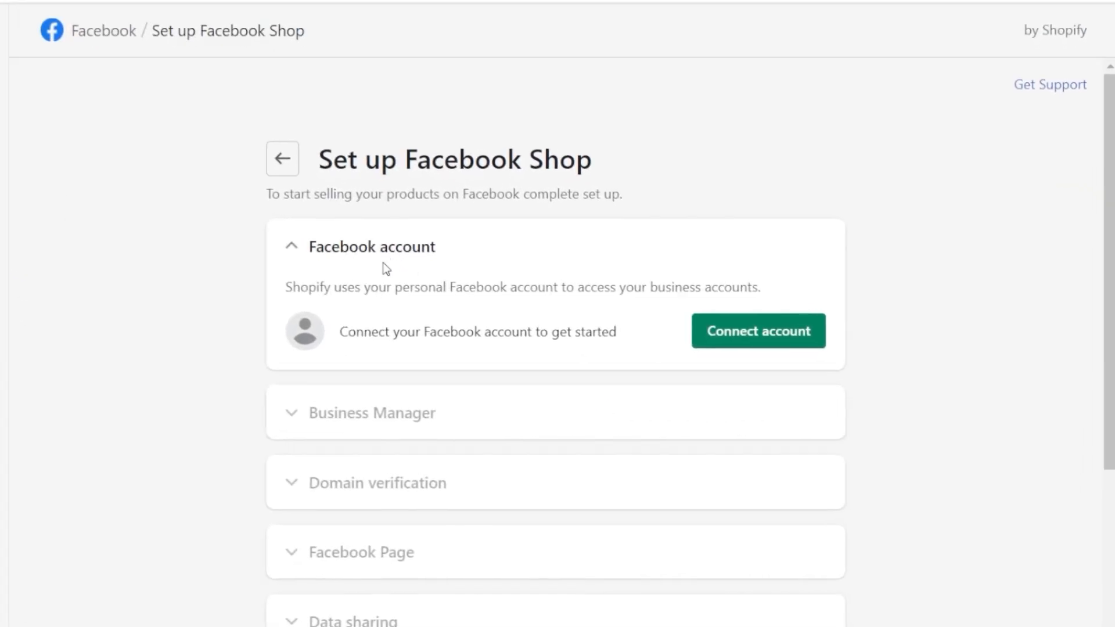
{"action": "scroll", "coordinate": [445, 453], "scroll_direction": "down", "scroll_amount": 2}
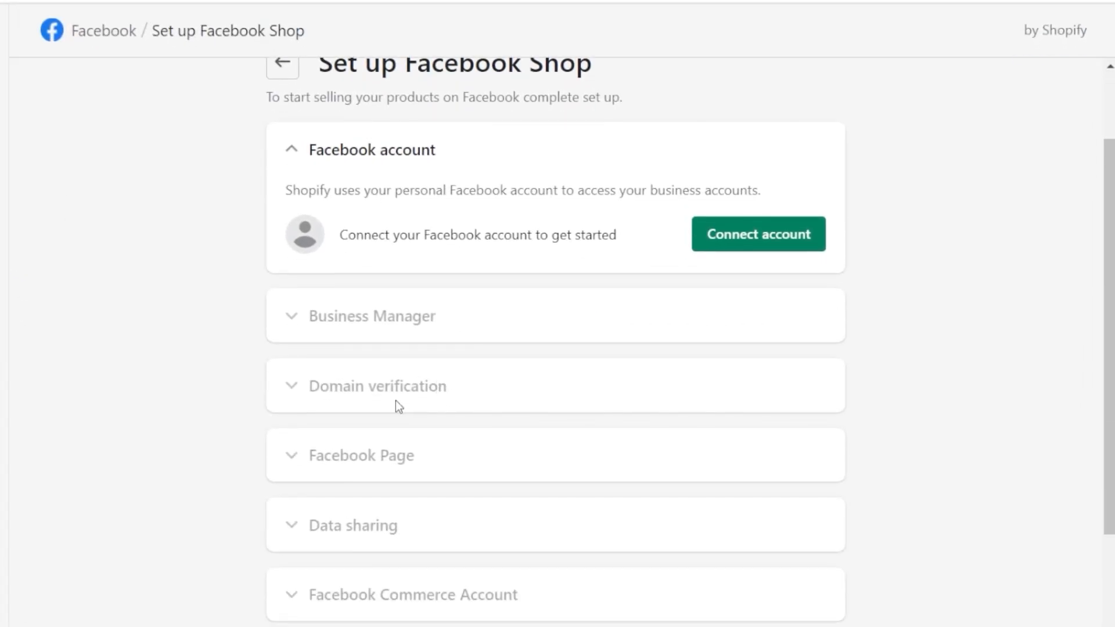
{"action": "scroll", "coordinate": [447, 383], "scroll_direction": "down", "scroll_amount": 2}
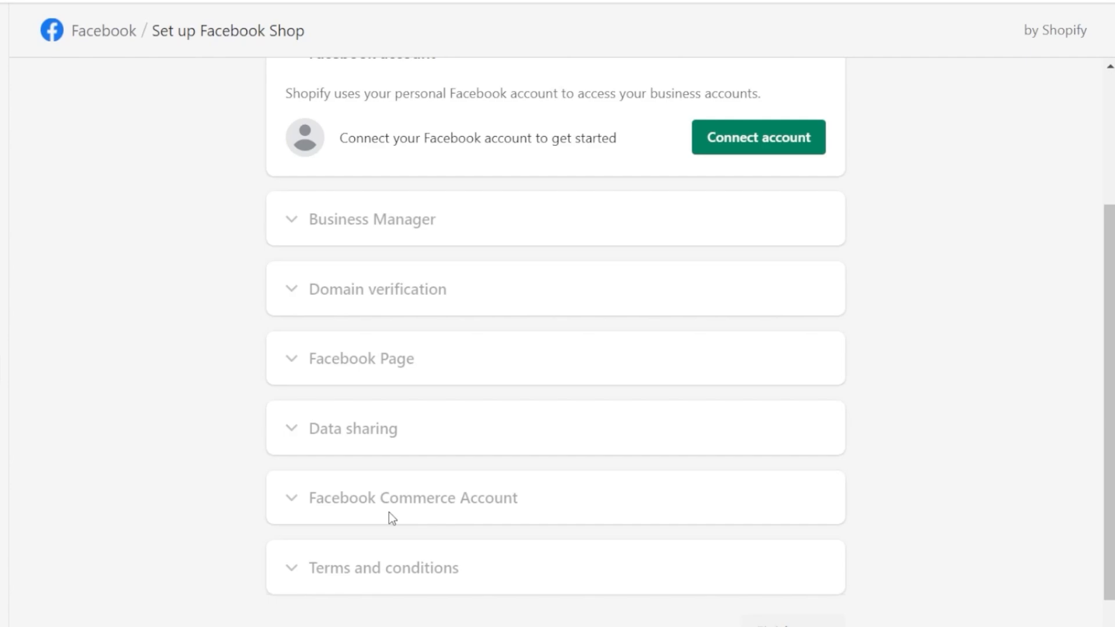
{"action": "scroll", "coordinate": [375, 99], "scroll_direction": "up", "scroll_amount": 4}
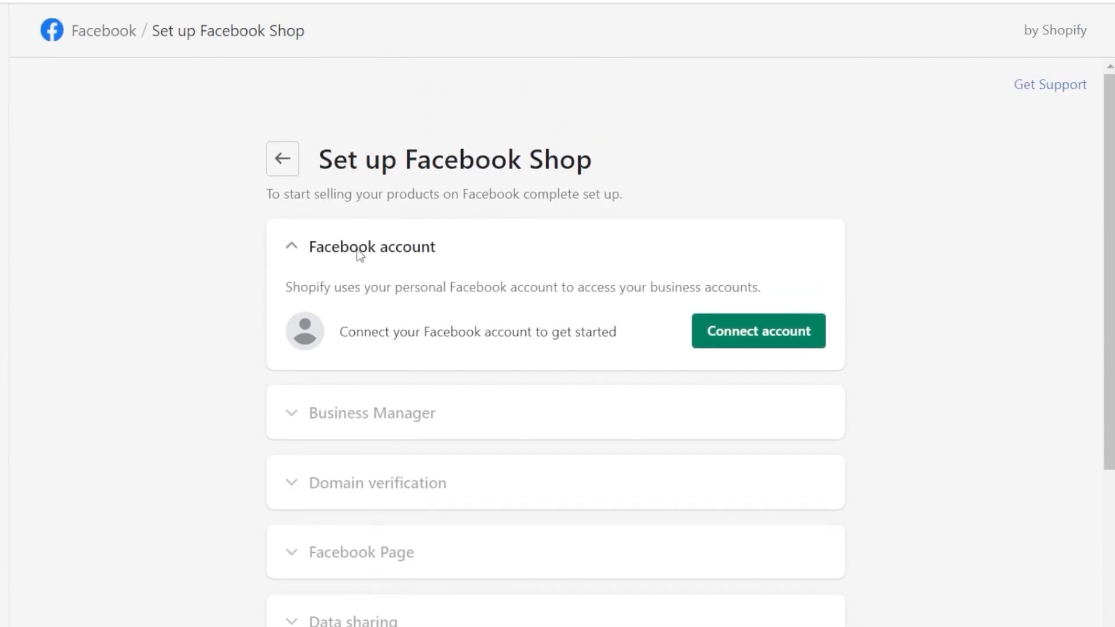
{"action": "scroll", "coordinate": [363, 337], "scroll_direction": "down", "scroll_amount": 2}
{"action": "scroll", "coordinate": [366, 338], "scroll_direction": "down", "scroll_amount": 3}
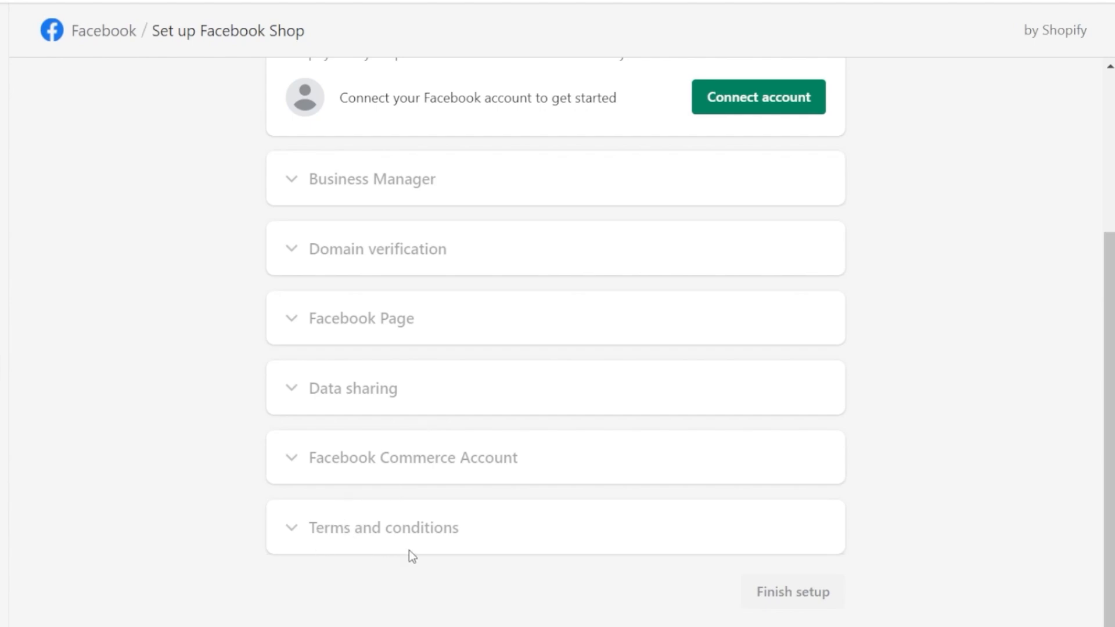
{"action": "scroll", "coordinate": [408, 551], "scroll_direction": "up", "scroll_amount": 2}
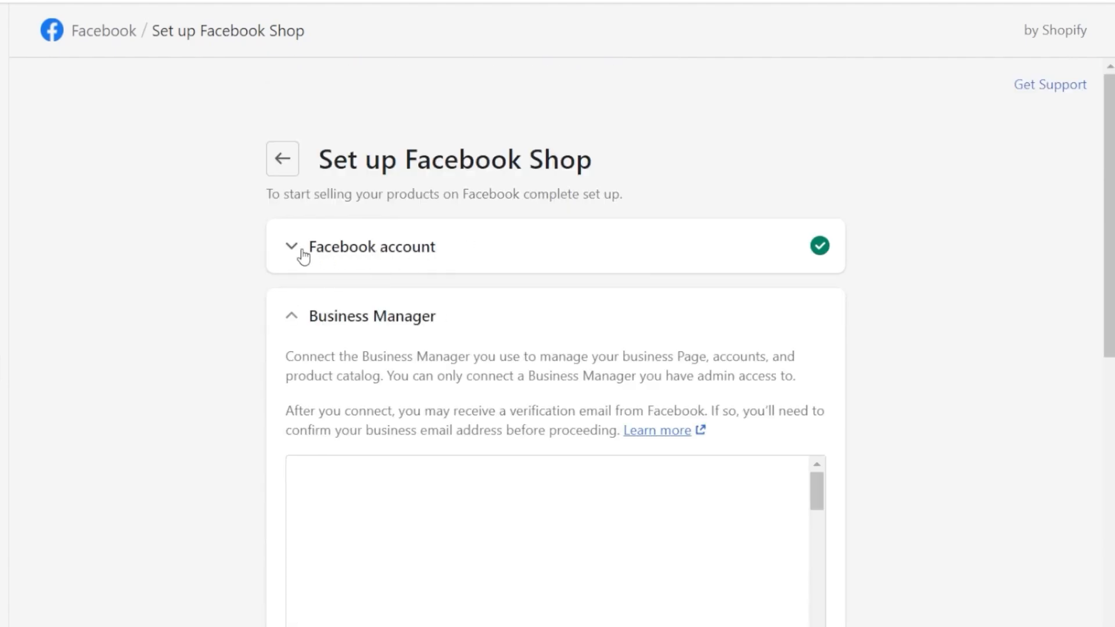
Find the business's account in the Business Manager list and connect it to the Facebook Shop setup
{"action": "scroll", "coordinate": [598, 323], "scroll_direction": "down", "scroll_amount": 2}
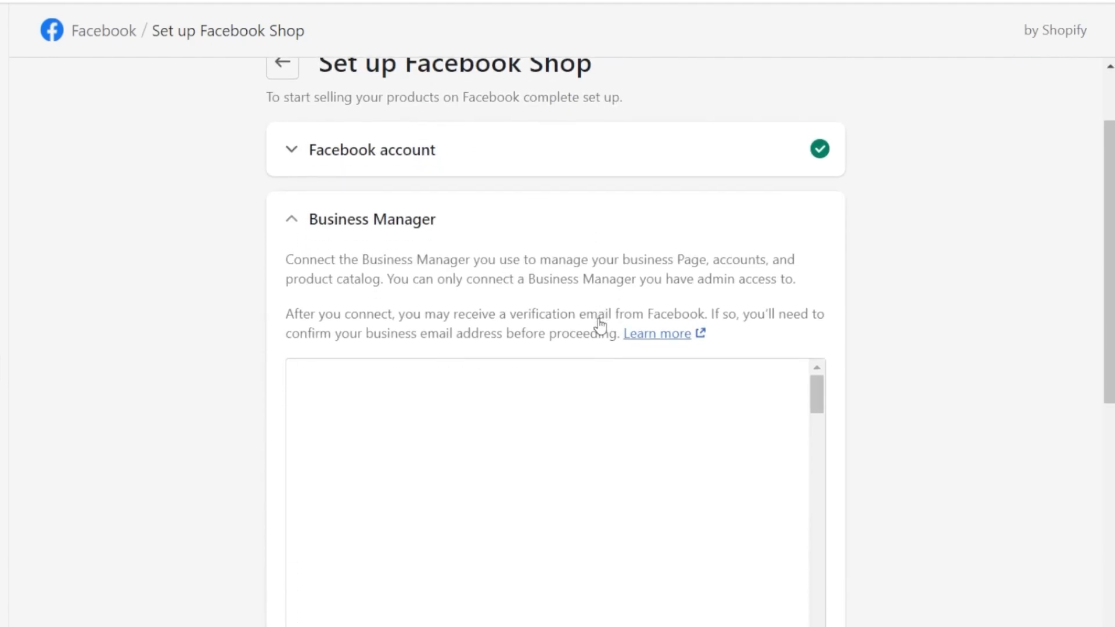
{"action": "scroll", "coordinate": [660, 274], "scroll_direction": "down", "scroll_amount": 2}
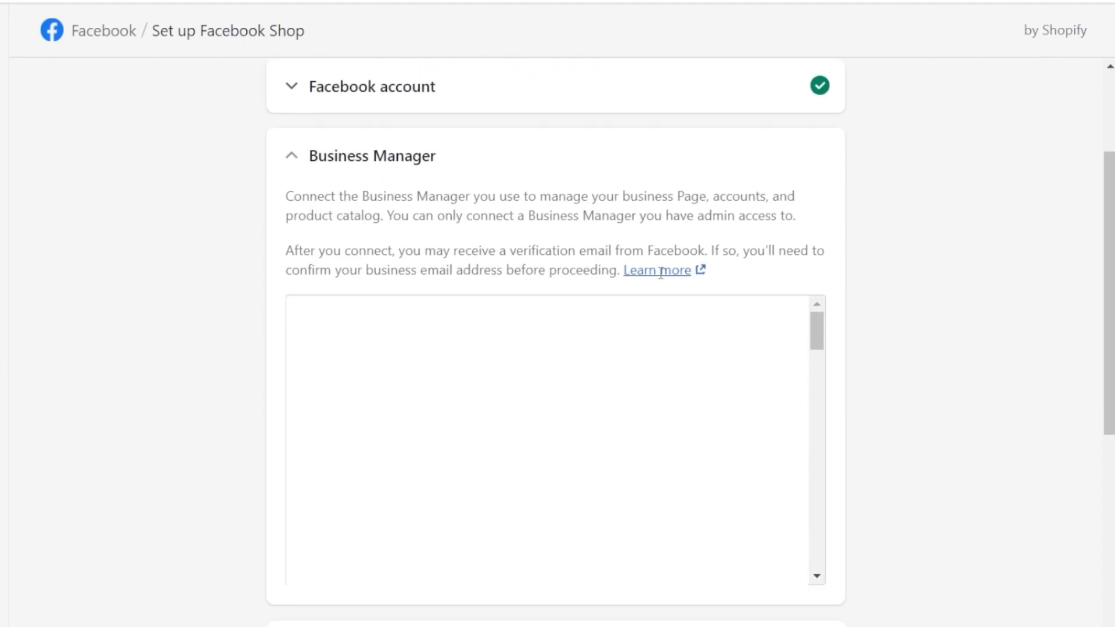
{"action": "scroll", "coordinate": [547, 407], "scroll_direction": "down", "scroll_amount": 3}
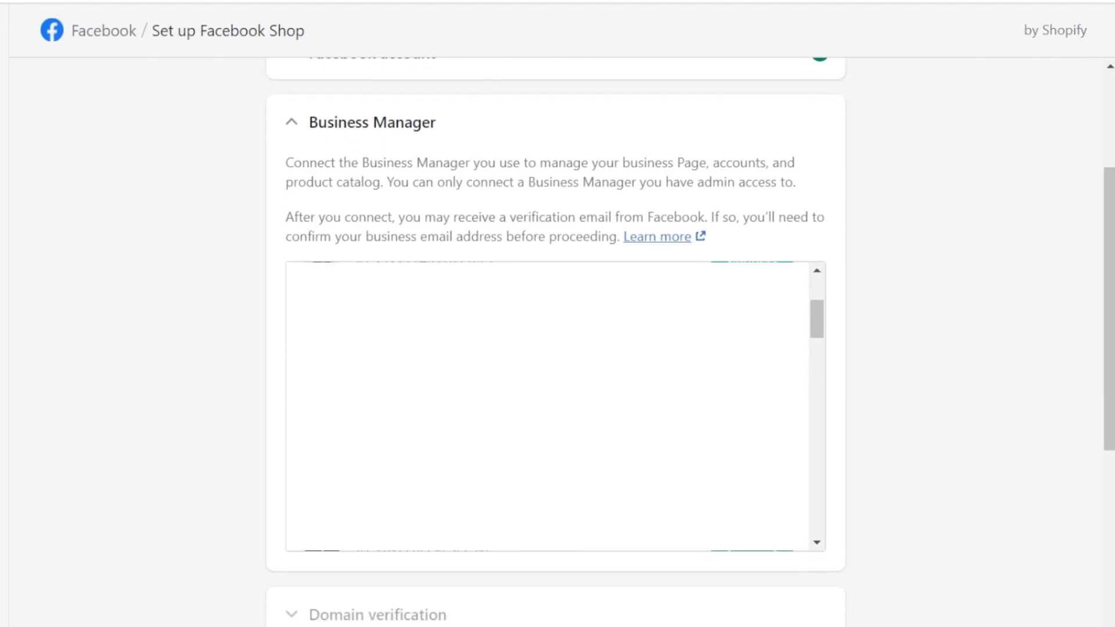
{"action": "scroll", "coordinate": [547, 406], "scroll_direction": "down", "scroll_amount": 2}
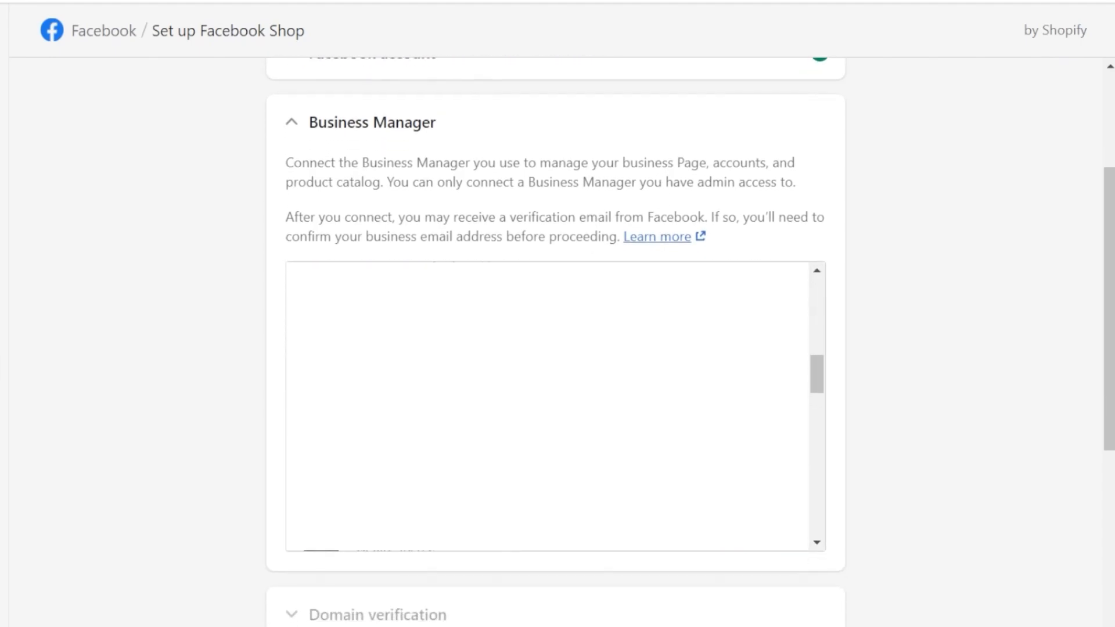
{"action": "left_click_drag", "start_coordinate": [820, 374], "coordinate": [813, 479]}
{"action": "left_click", "coordinate": [717, 422]}
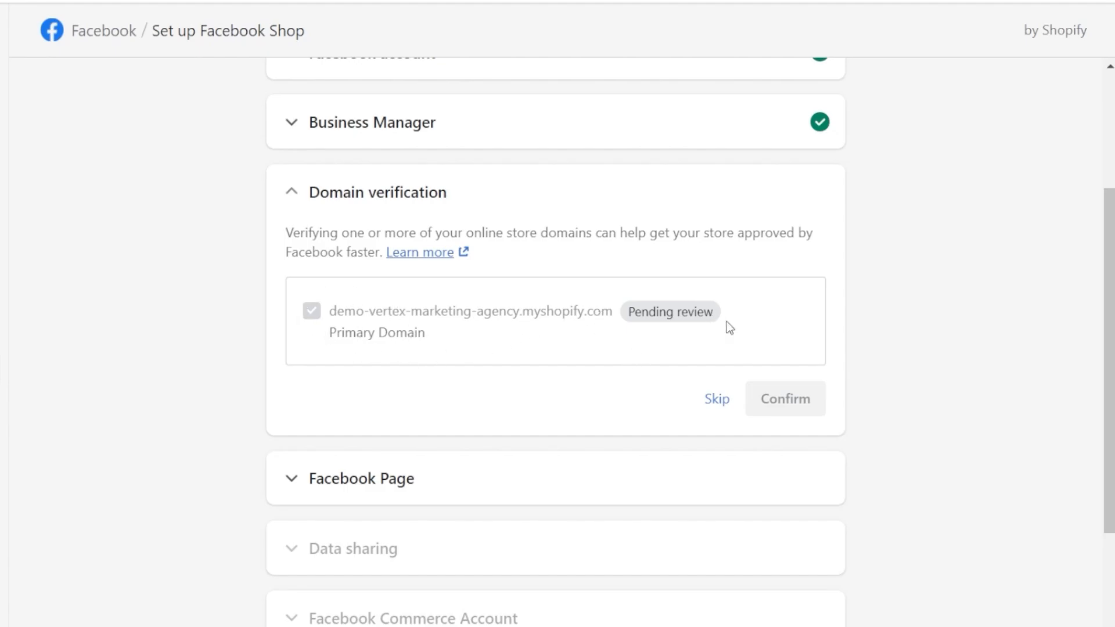
Skip domain verification and connect Demo FB Page as the shop's Facebook Page
{"action": "left_click", "coordinate": [719, 401]}
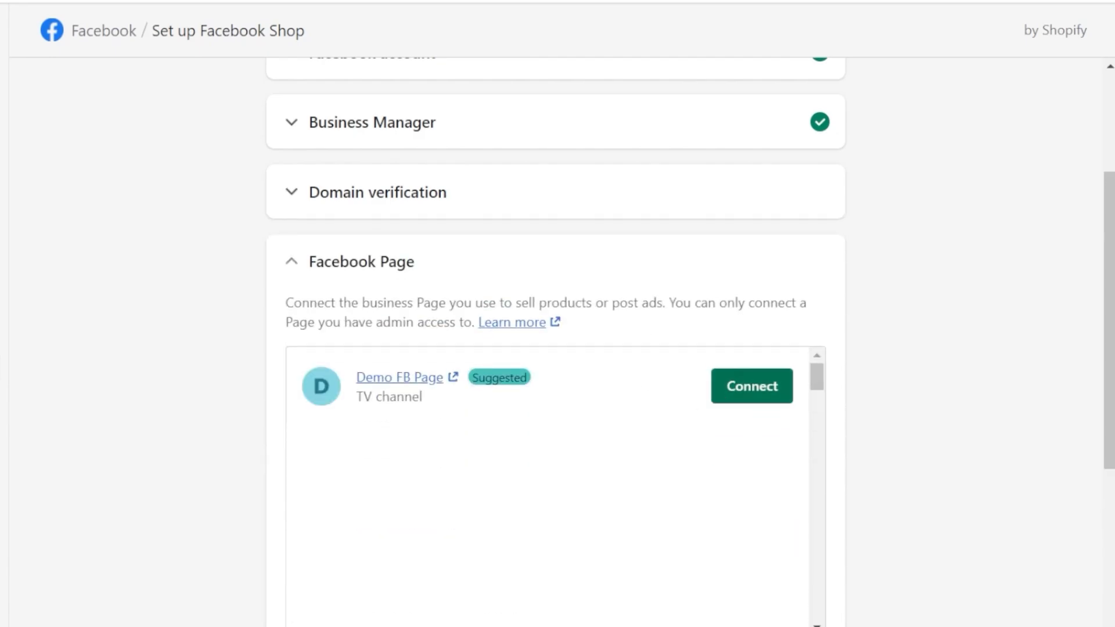
{"action": "left_click", "coordinate": [777, 383]}
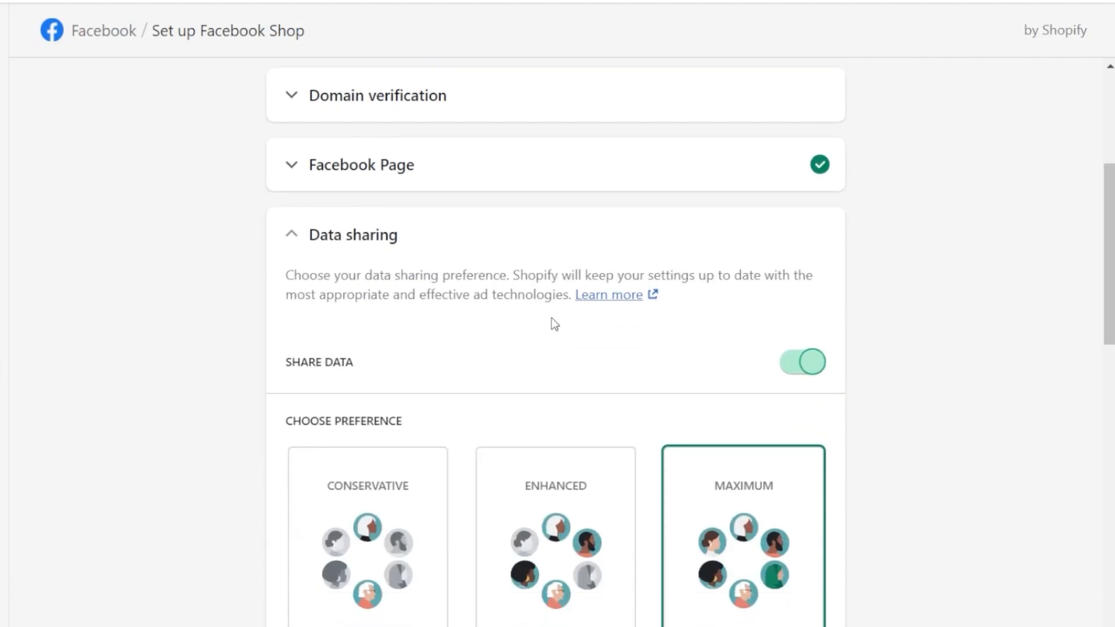
Review the Maximum data sharing preference and connect Demo FB's Pixel for tracking customer behaviour
{"action": "scroll", "coordinate": [686, 396], "scroll_direction": "down", "scroll_amount": 3}
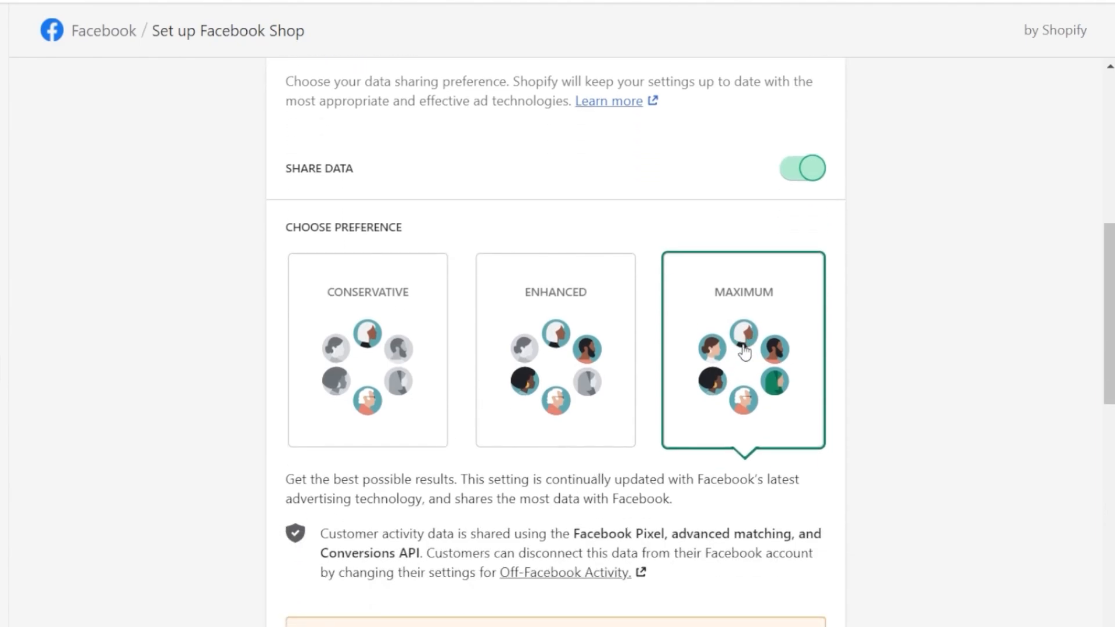
{"action": "scroll", "coordinate": [749, 345], "scroll_direction": "down", "scroll_amount": 2}
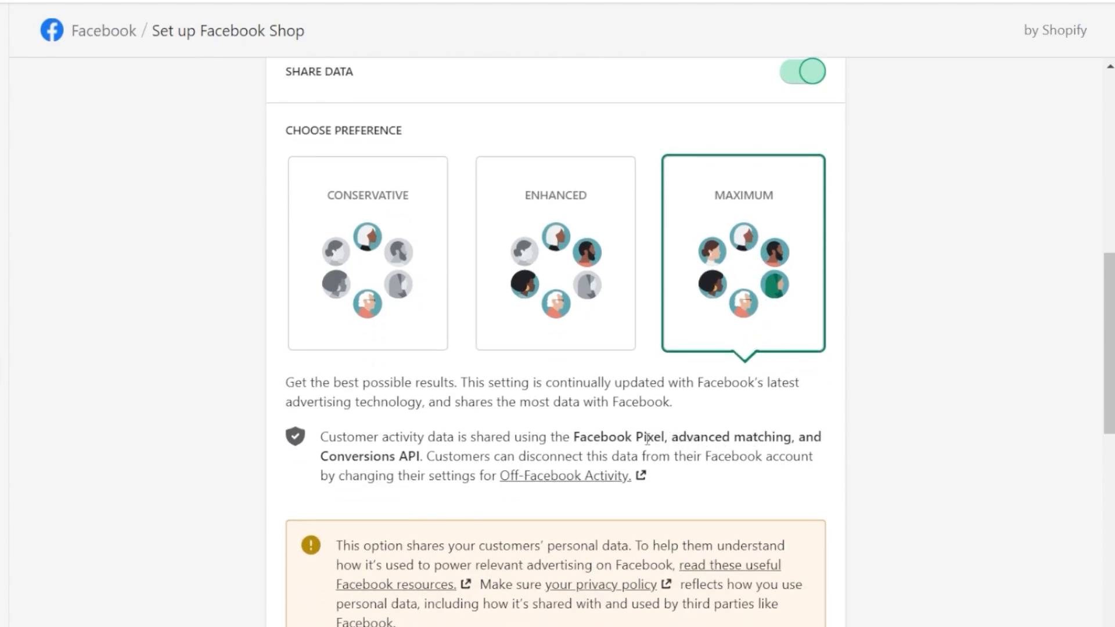
{"action": "left_click_drag", "start_coordinate": [660, 440], "coordinate": [595, 459]}
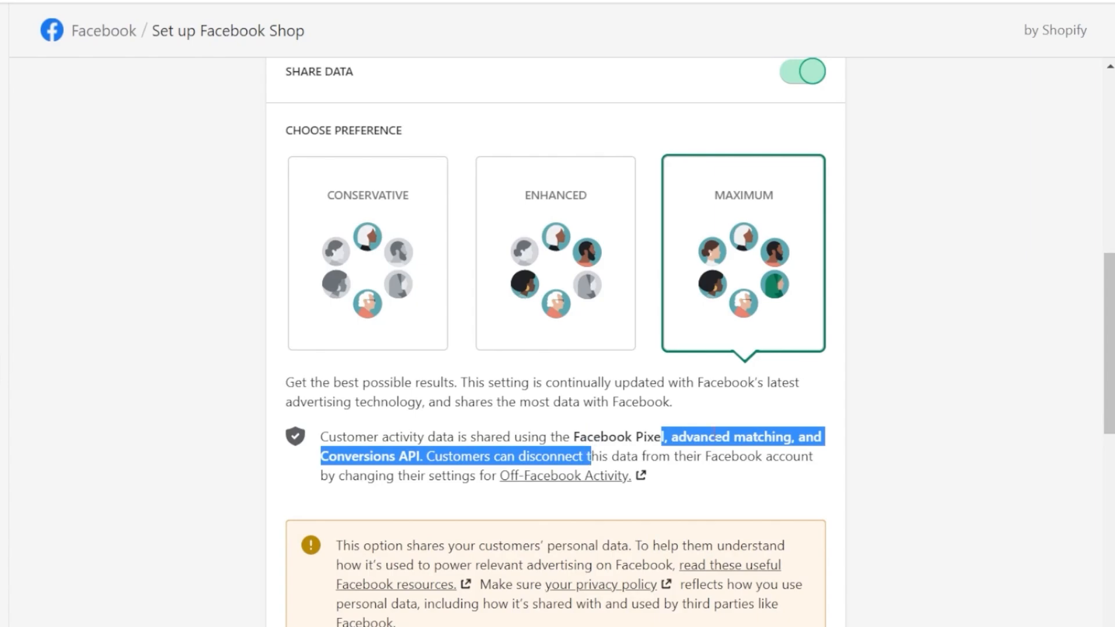
{"action": "left_click", "coordinate": [695, 436]}
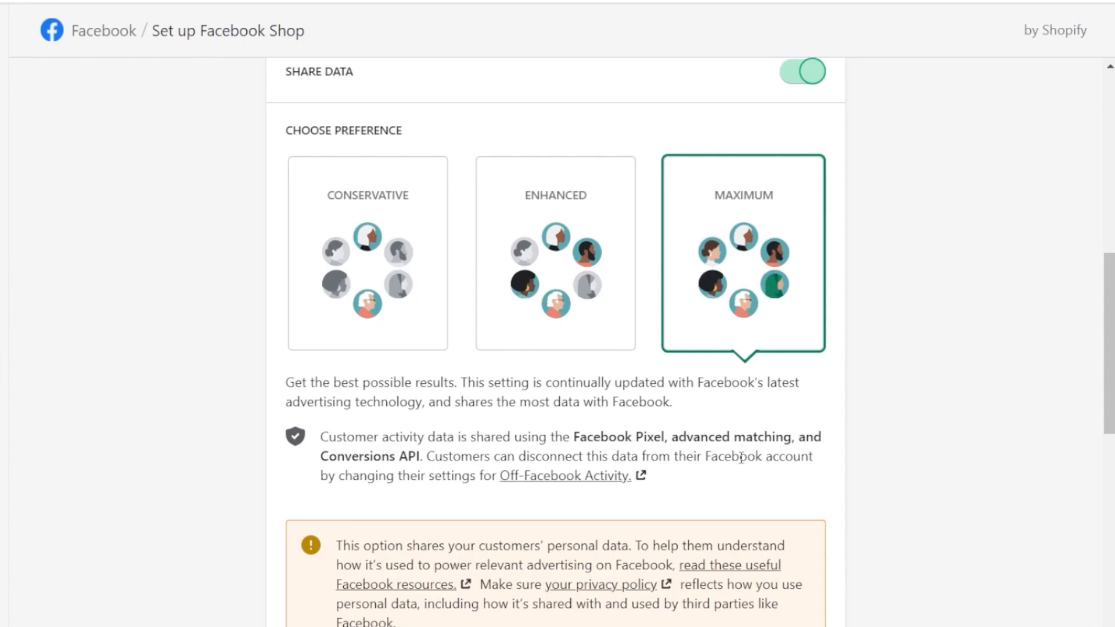
{"action": "scroll", "coordinate": [758, 256], "scroll_direction": "down", "scroll_amount": 2}
{"action": "scroll", "coordinate": [757, 255], "scroll_direction": "down", "scroll_amount": 4}
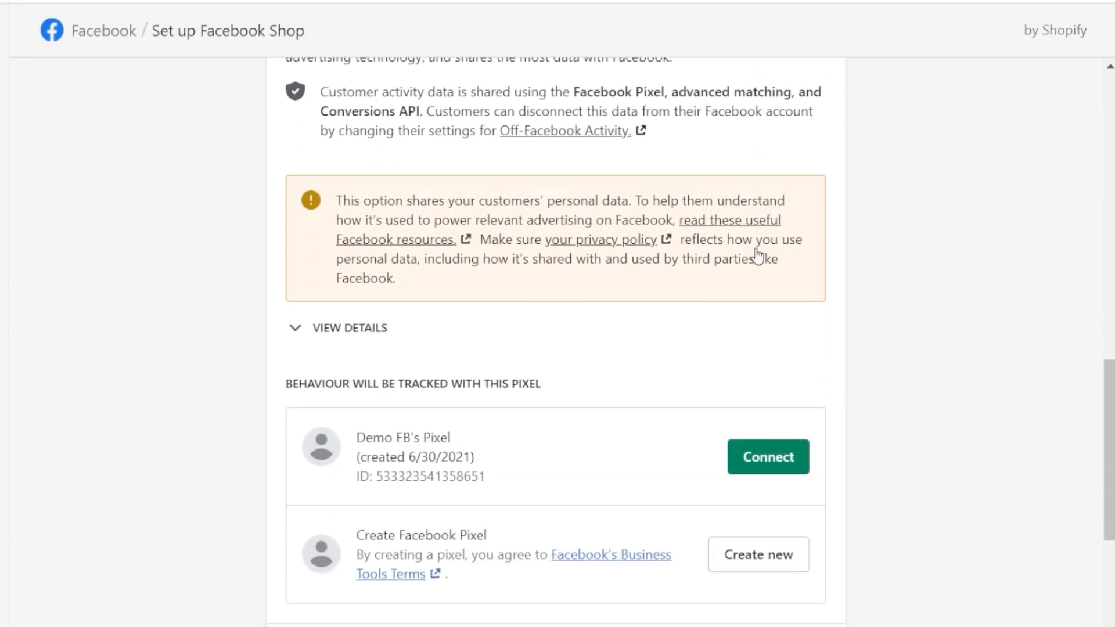
{"action": "scroll", "coordinate": [757, 255], "scroll_direction": "down", "scroll_amount": 1}
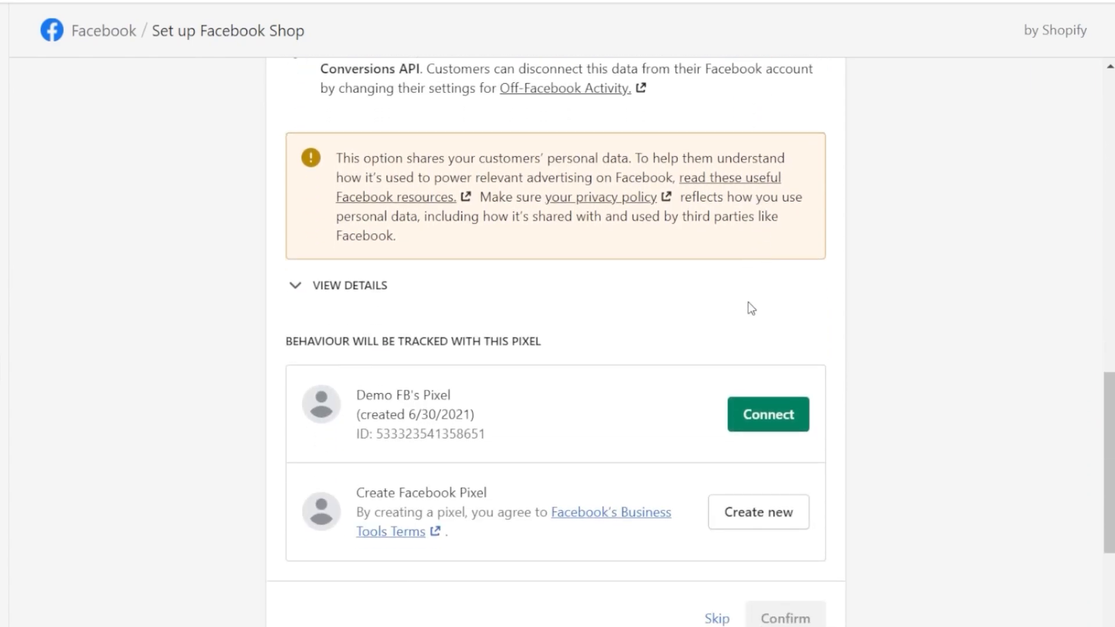
{"action": "left_click", "coordinate": [780, 425]}
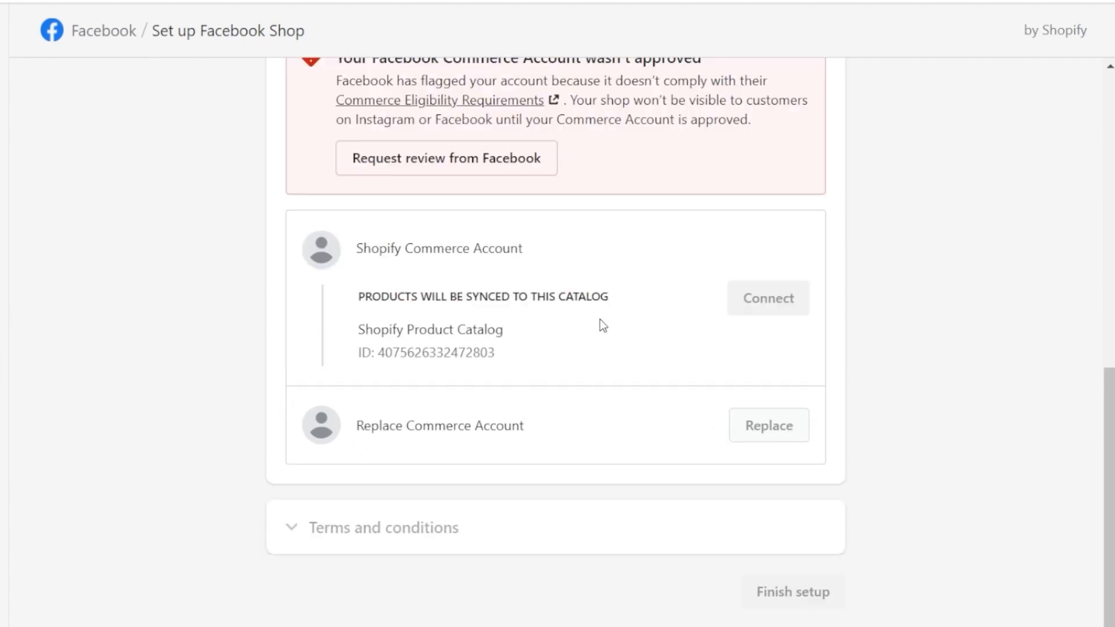
Examine the Facebook Commerce Account section, including its approval notice and product catalog connection
{"action": "scroll", "coordinate": [601, 319], "scroll_direction": "up", "scroll_amount": 2}
{"action": "scroll", "coordinate": [607, 344], "scroll_direction": "up", "scroll_amount": 2}
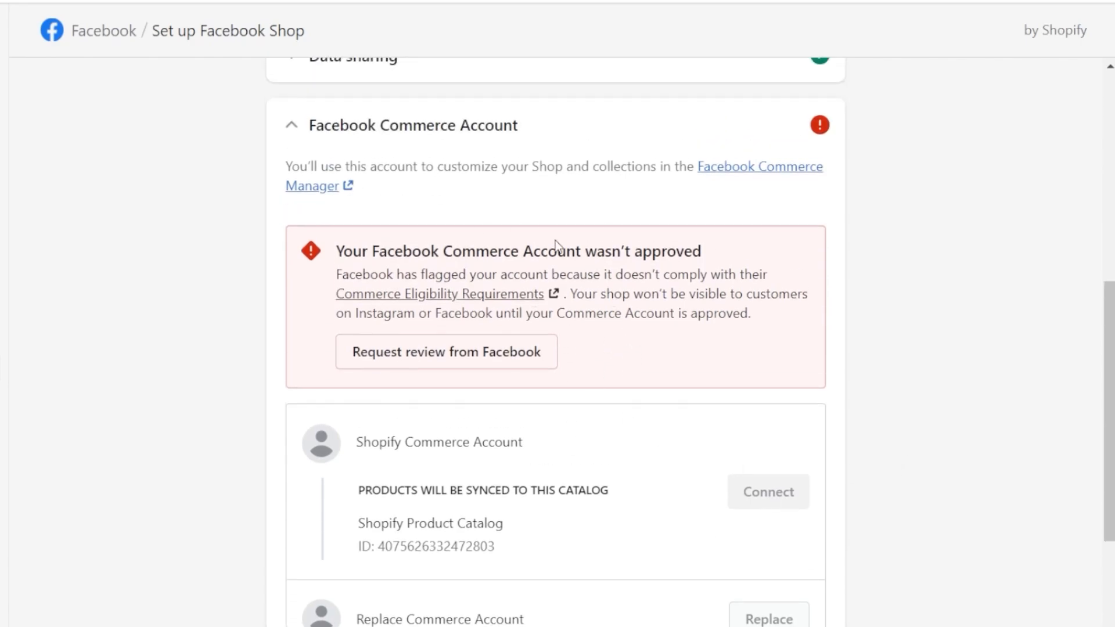
{"action": "scroll", "coordinate": [697, 443], "scroll_direction": "up", "scroll_amount": 2}
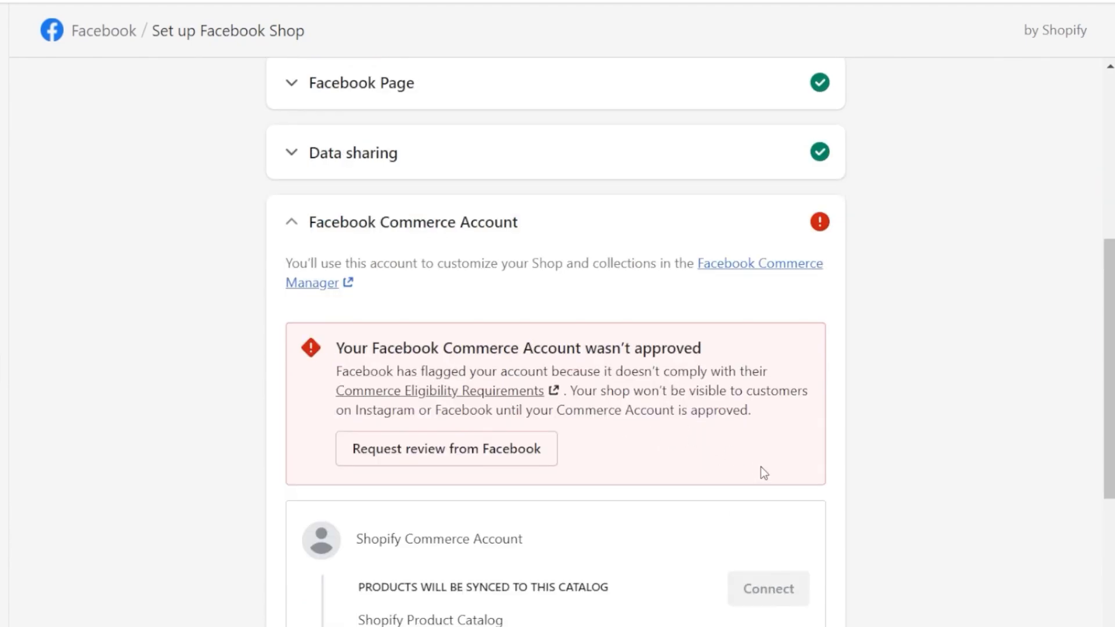
{"action": "scroll", "coordinate": [723, 487], "scroll_direction": "down", "scroll_amount": 2}
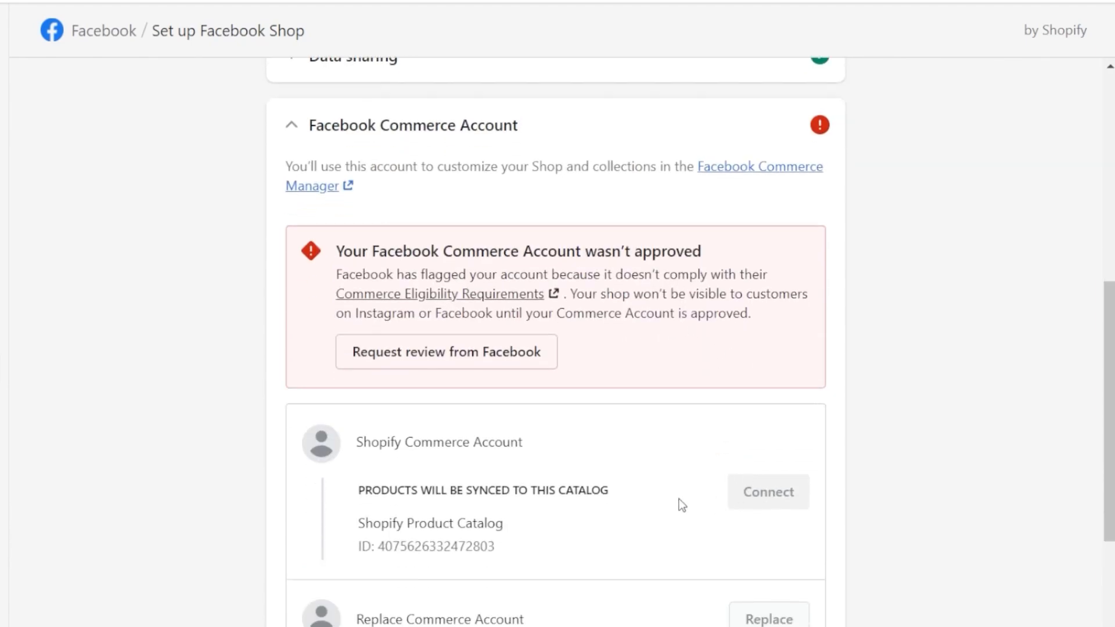
{"action": "scroll", "coordinate": [640, 467], "scroll_direction": "down", "scroll_amount": 4}
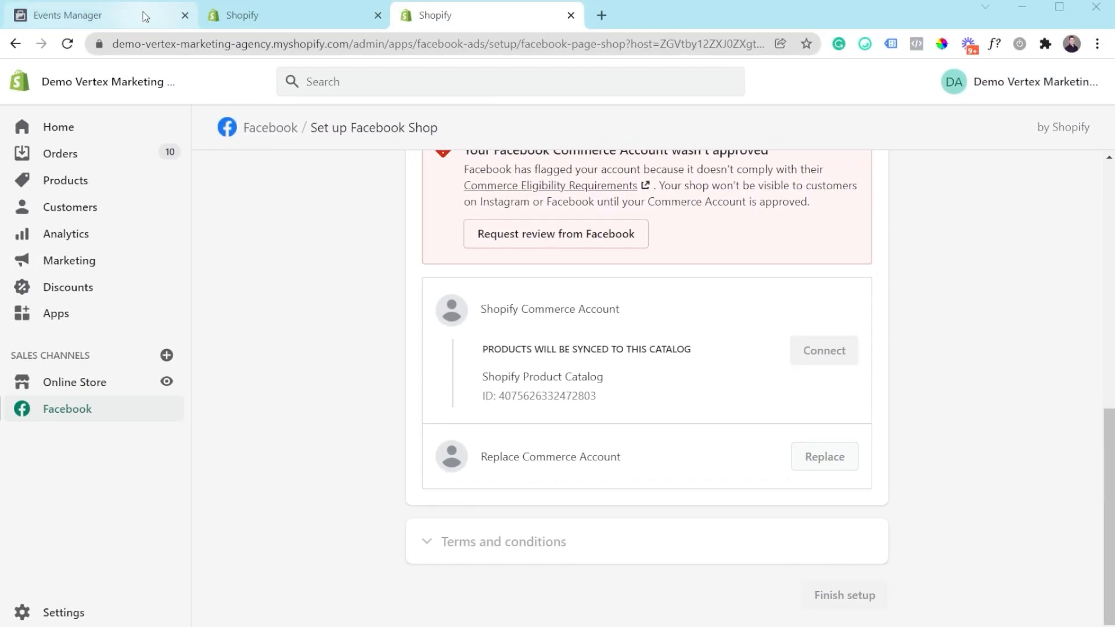
Switch to Facebook Events Manager and open the event testing page for Demo FB's Pixel
{"action": "left_click", "coordinate": [145, 16]}
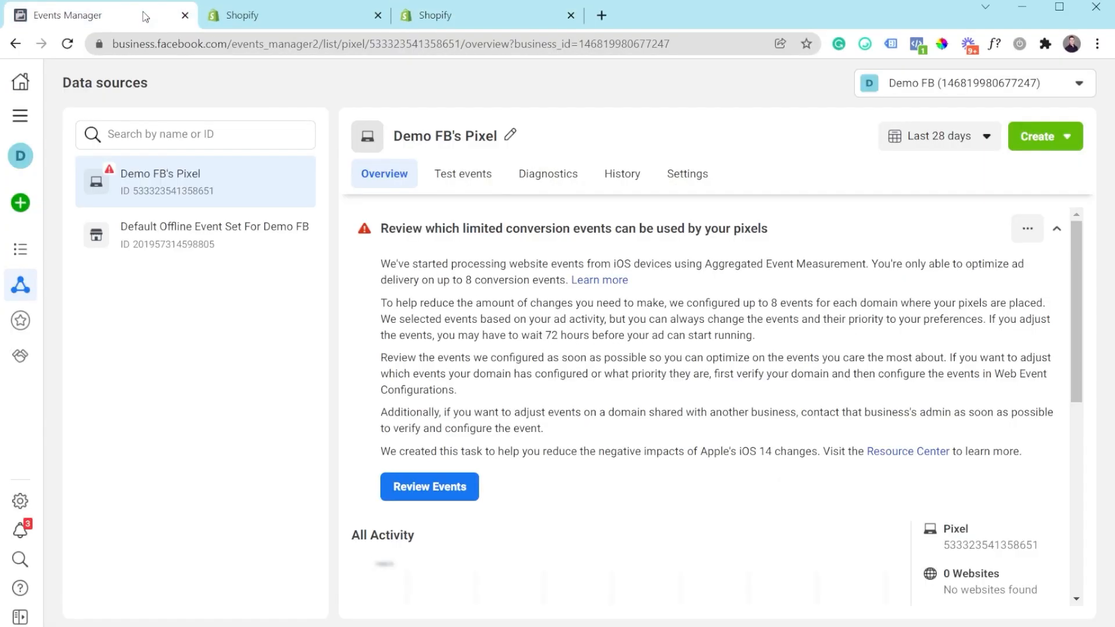
{"action": "left_click", "coordinate": [21, 116]}
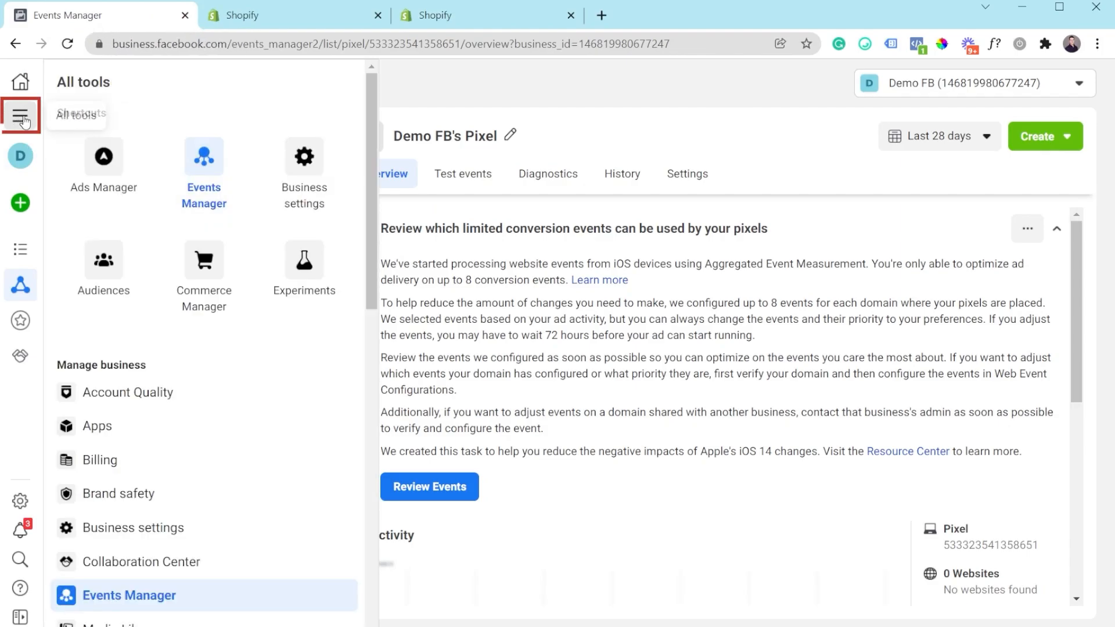
{"action": "left_click", "coordinate": [704, 100]}
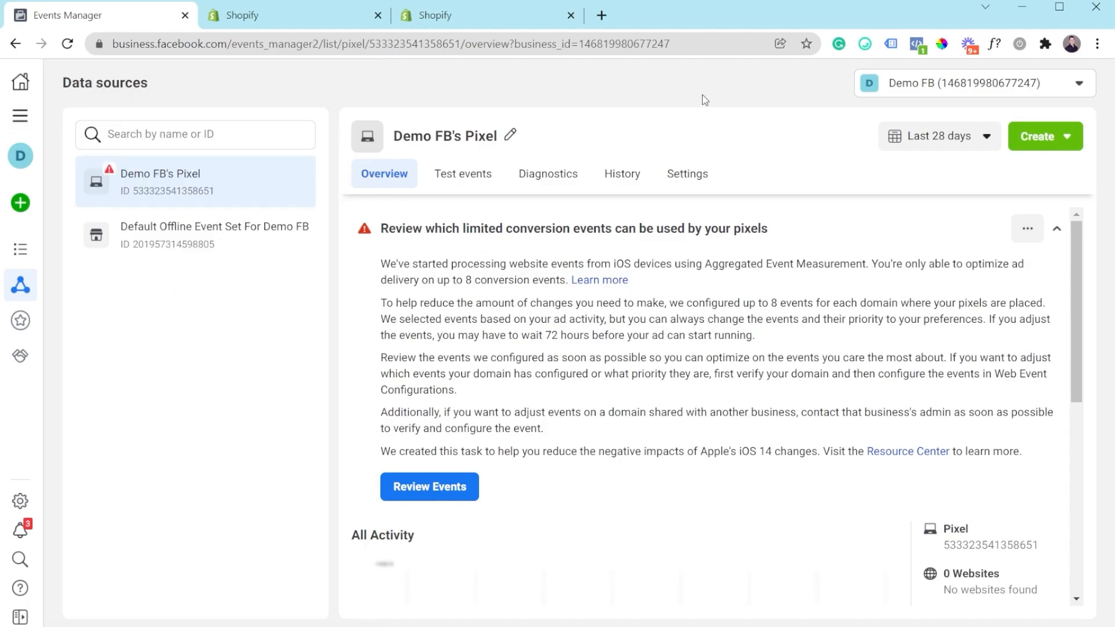
{"action": "left_click", "coordinate": [483, 190]}
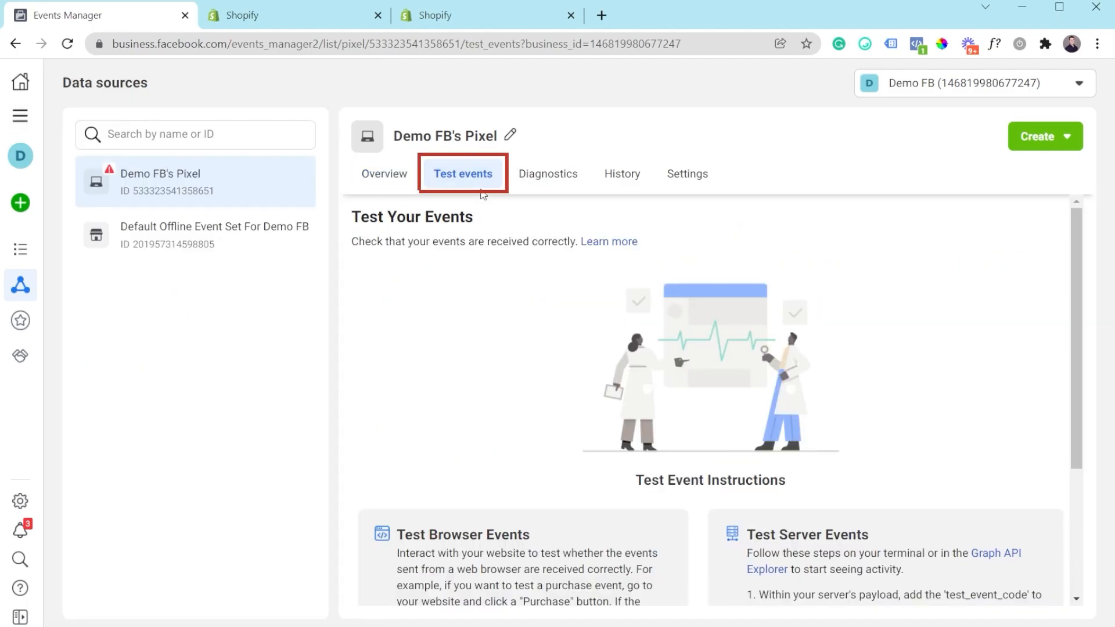
Review the browser and server event testing instructions for Demo FB's Pixel and switch to Ads Manager
{"action": "scroll", "coordinate": [486, 290], "scroll_direction": "down", "scroll_amount": 3}
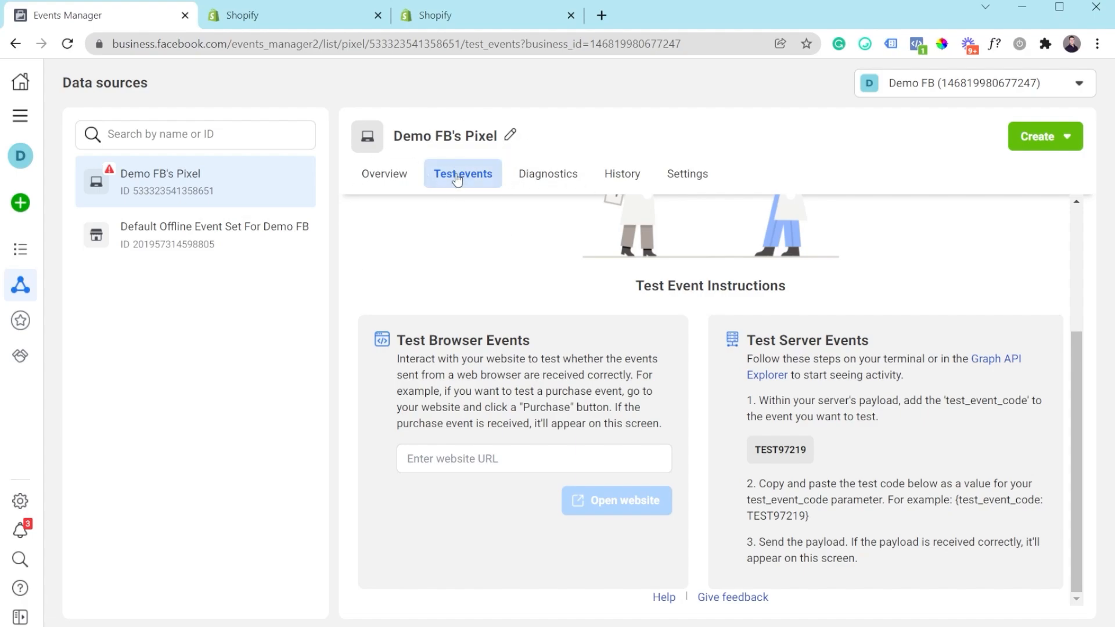
{"action": "left_click", "coordinate": [21, 120]}
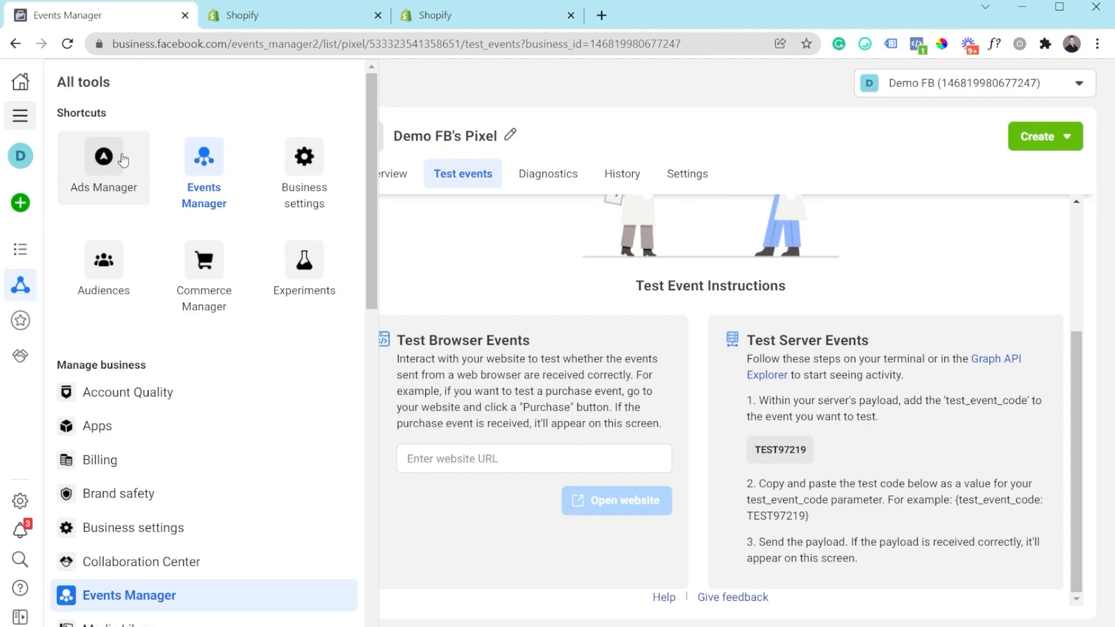
{"action": "left_click", "coordinate": [104, 157]}
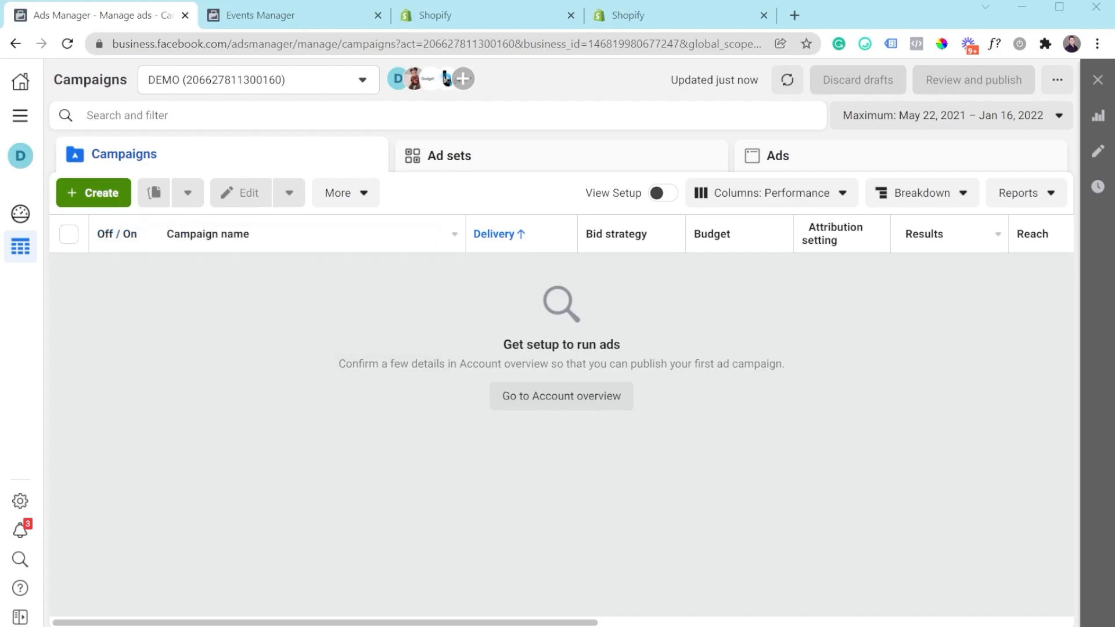
Create a new campaign with the Conversions objective, name it Prospectin, and review its campaign settings
{"action": "left_click", "coordinate": [99, 194]}
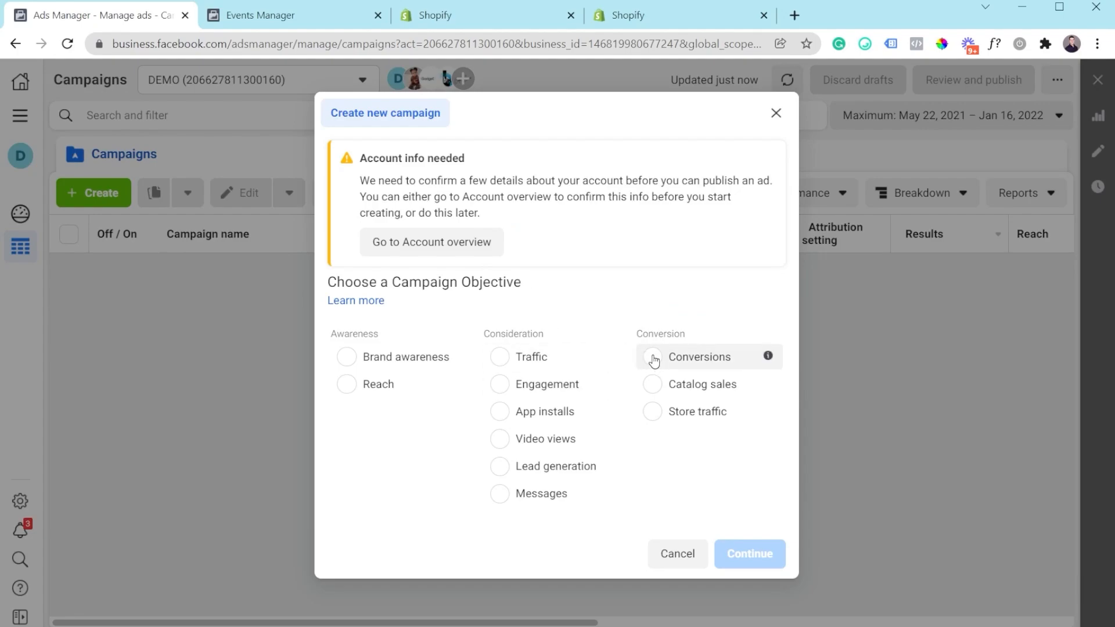
{"action": "left_click", "coordinate": [653, 358]}
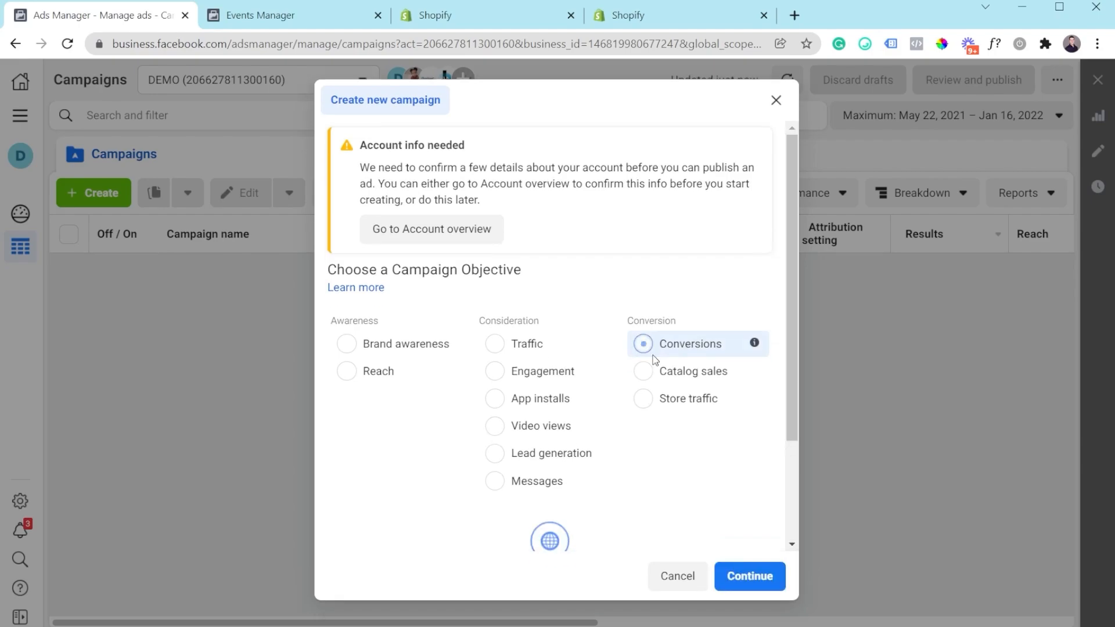
{"action": "left_click", "coordinate": [764, 576]}
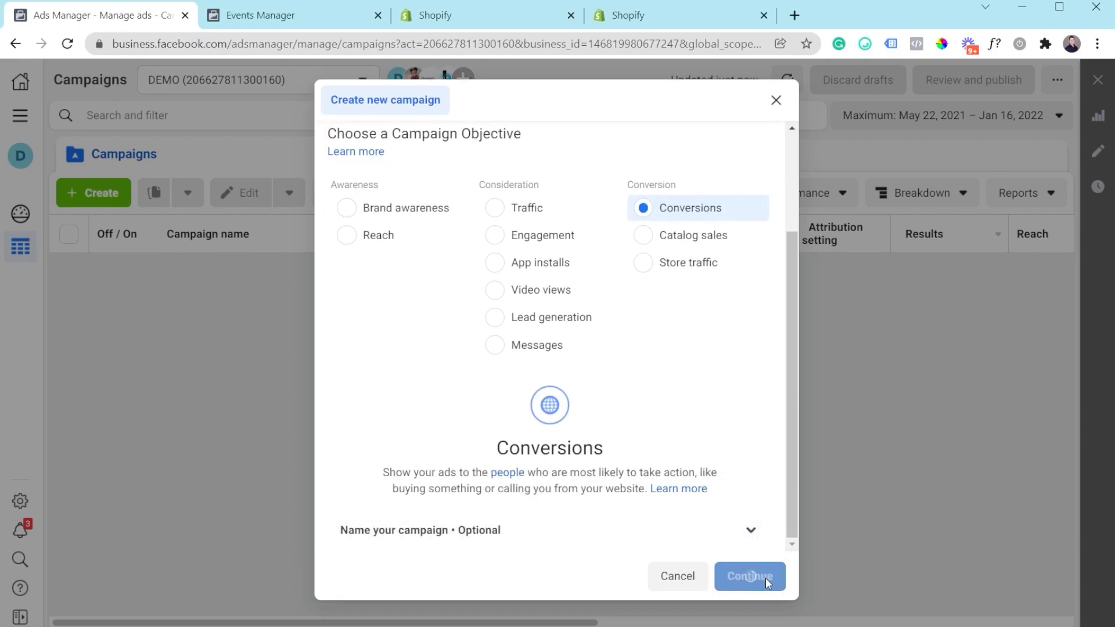
{"action": "type", "text": "Prospectin"}
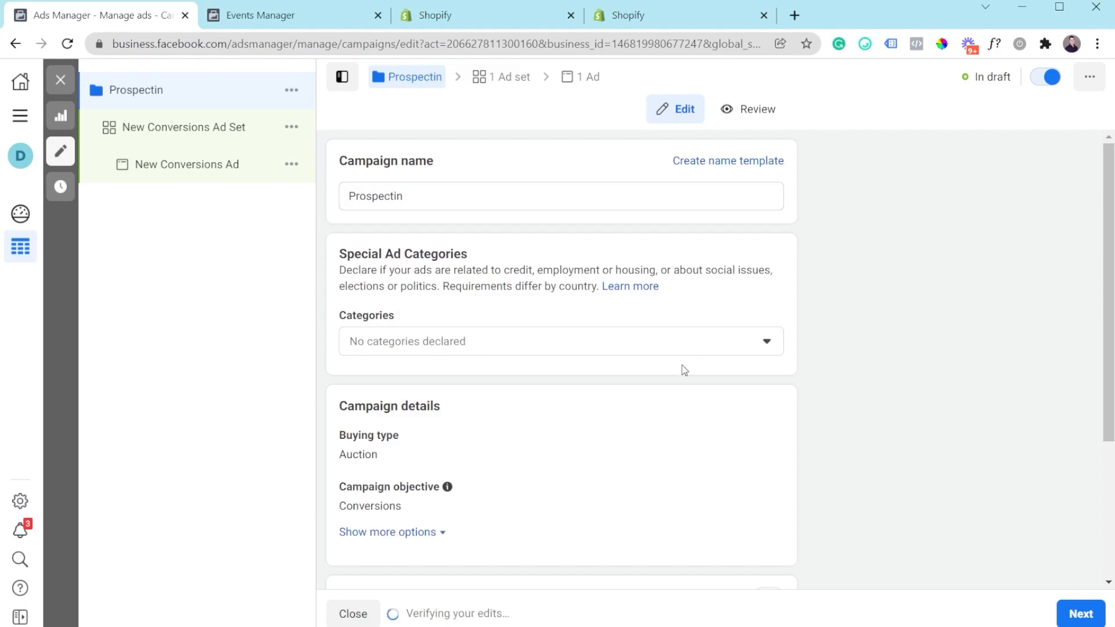
{"action": "scroll", "coordinate": [684, 370], "scroll_direction": "down", "scroll_amount": 3}
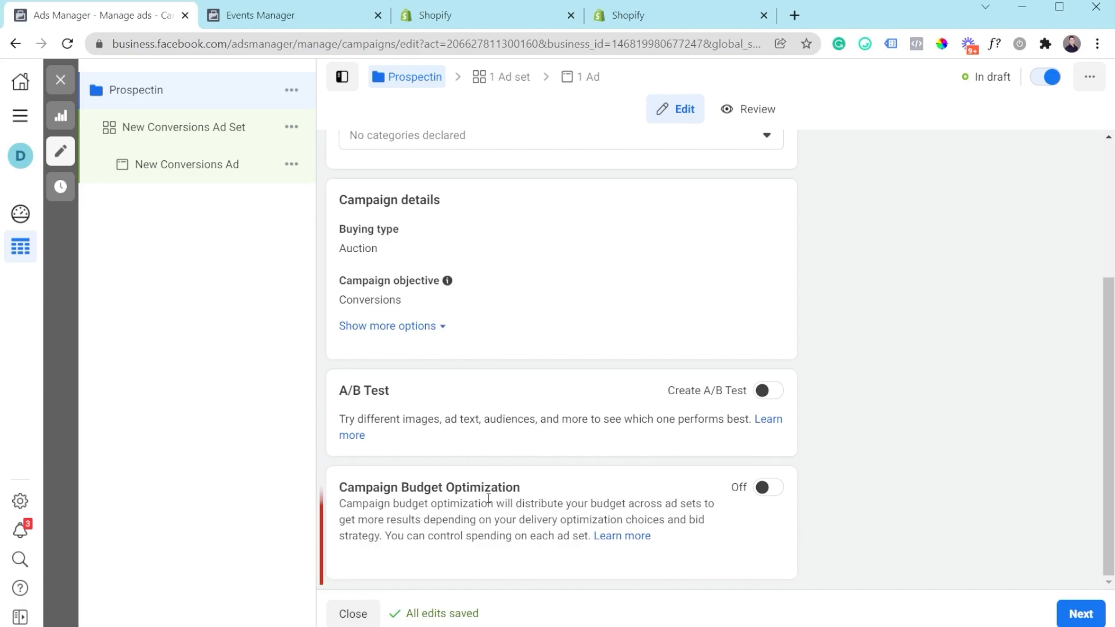
Rename the campaign's ad set as "Interests:"
{"action": "left_click", "coordinate": [202, 133]}
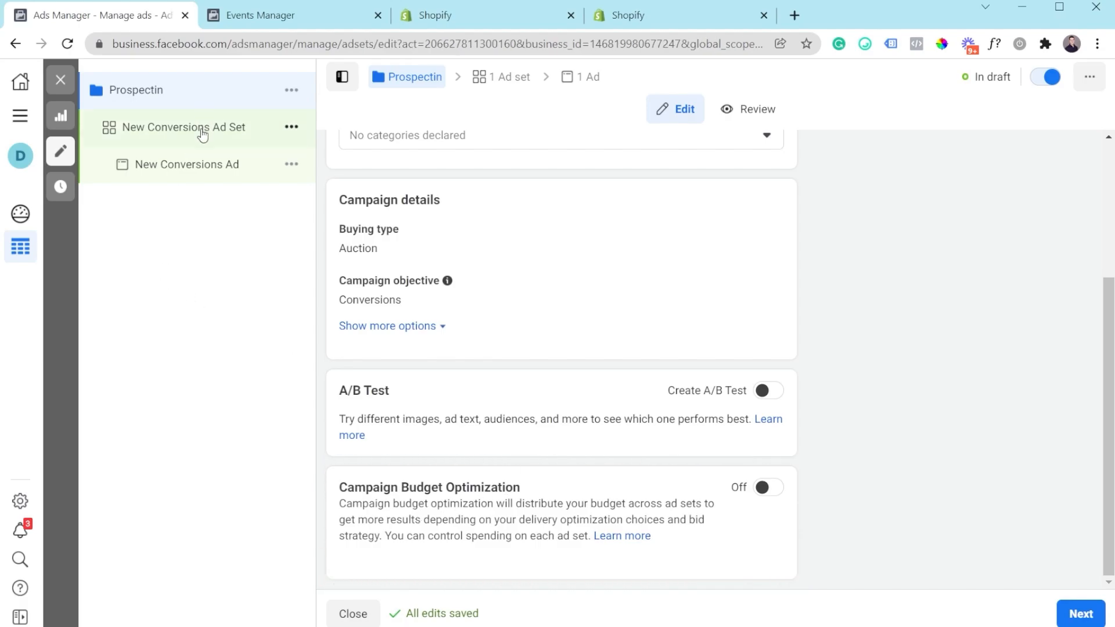
{"action": "left_click_drag", "start_coordinate": [475, 195], "coordinate": [346, 196]}
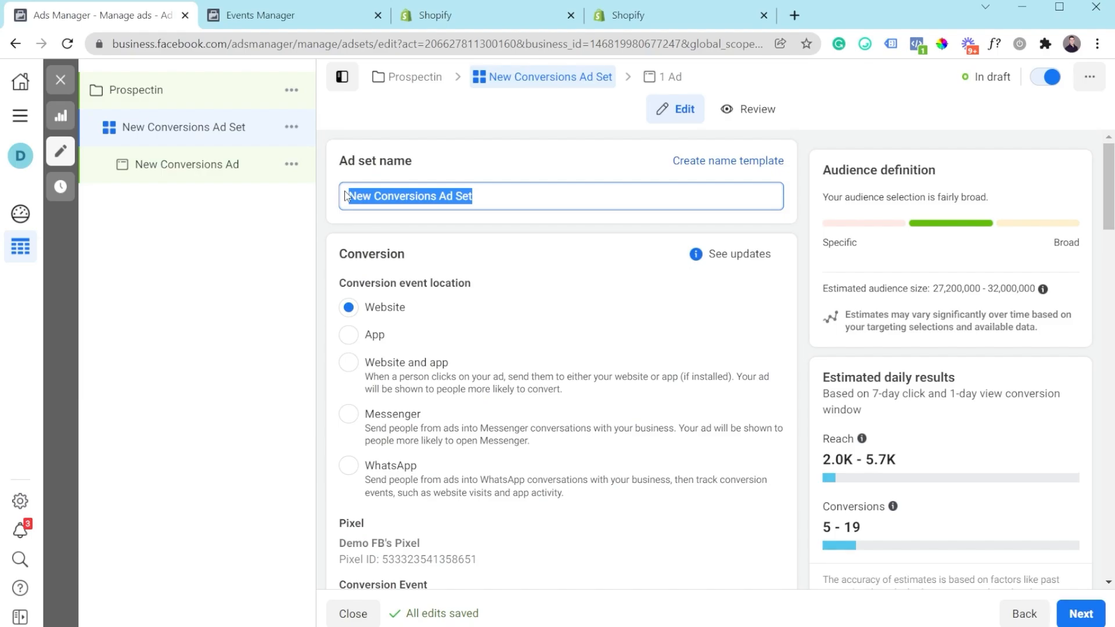
{"action": "type", "text": "Interests:"}
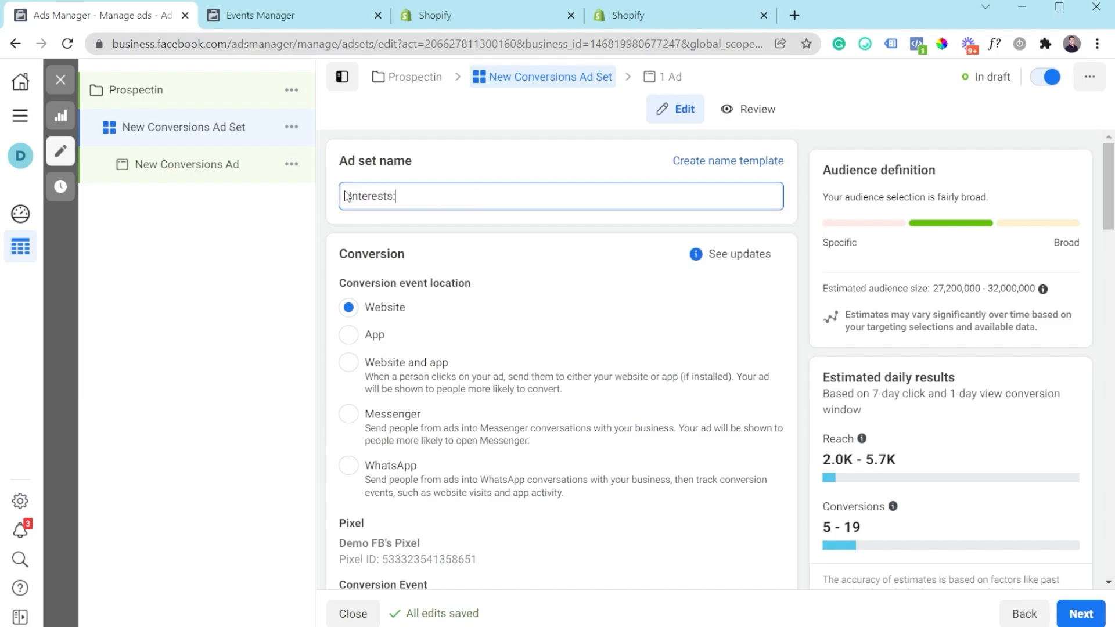
Set the ad set's website conversion event to Purchase for Demo FB's Pixel
{"action": "scroll", "coordinate": [516, 348], "scroll_direction": "down", "scroll_amount": 2}
{"action": "scroll", "coordinate": [518, 348], "scroll_direction": "down", "scroll_amount": 1}
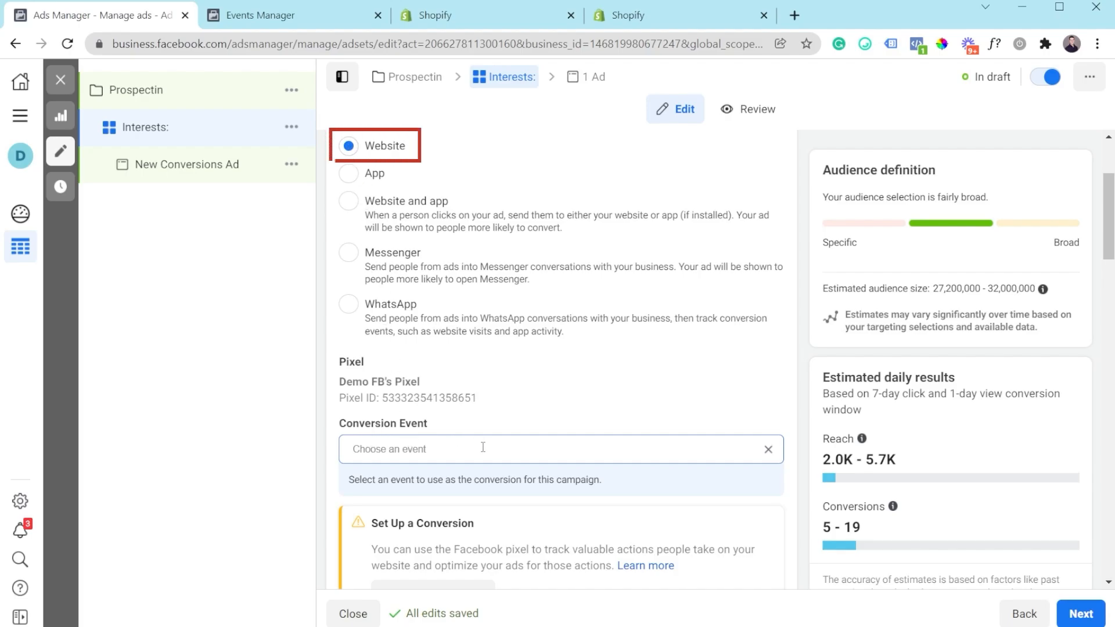
{"action": "left_click", "coordinate": [764, 452]}
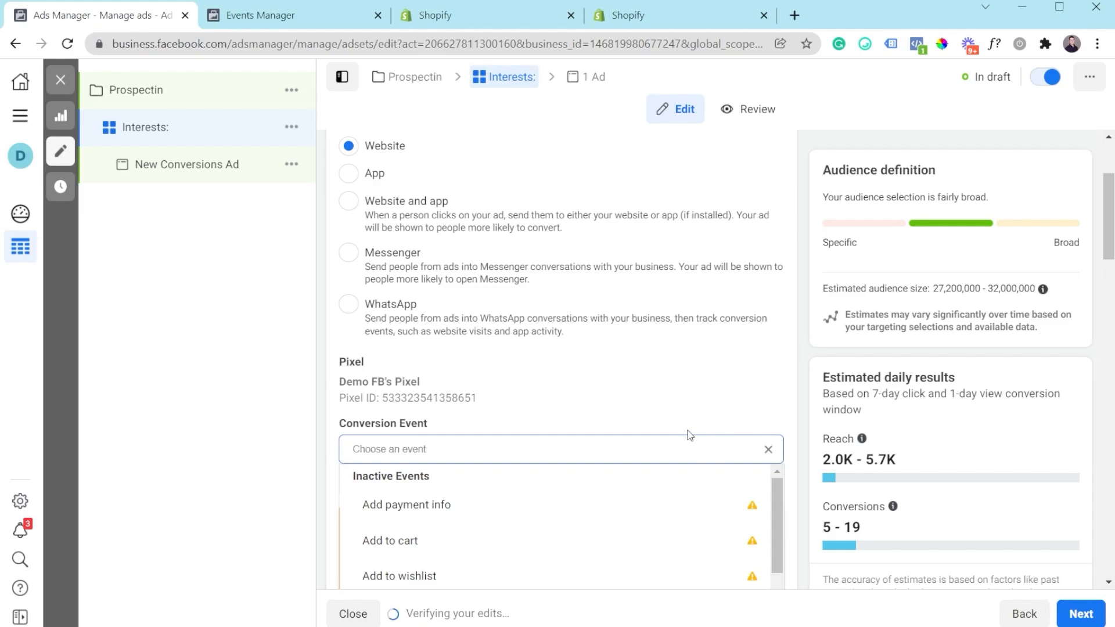
{"action": "type", "text": "purchase"}
{"action": "left_click", "coordinate": [538, 506]}
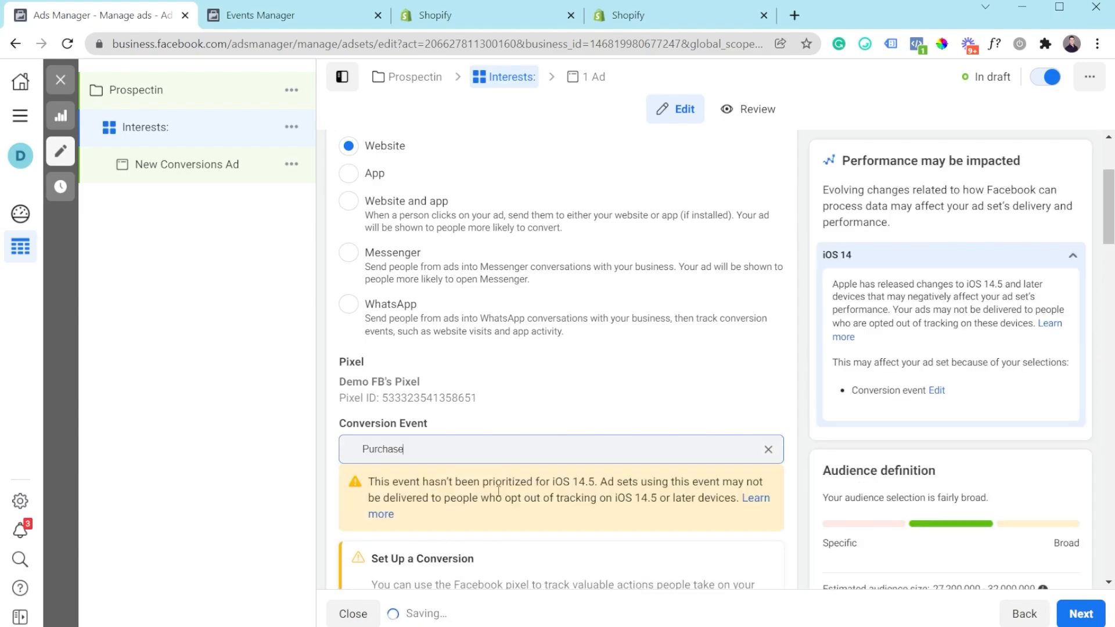
{"action": "scroll", "coordinate": [492, 446], "scroll_direction": "down", "scroll_amount": 1}
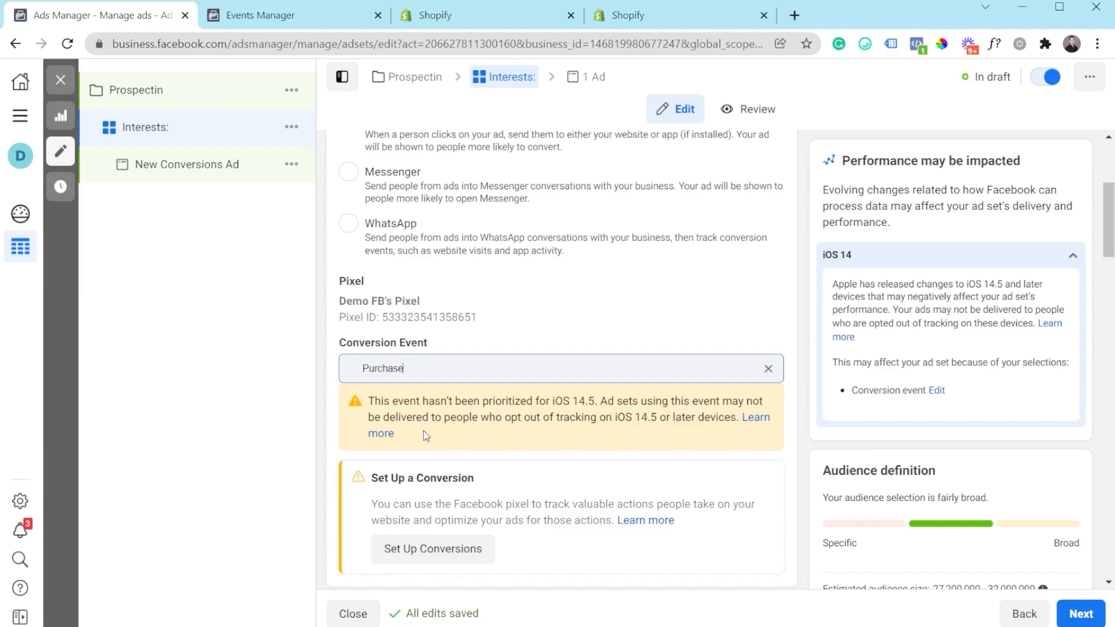
{"action": "left_click", "coordinate": [21, 116]}
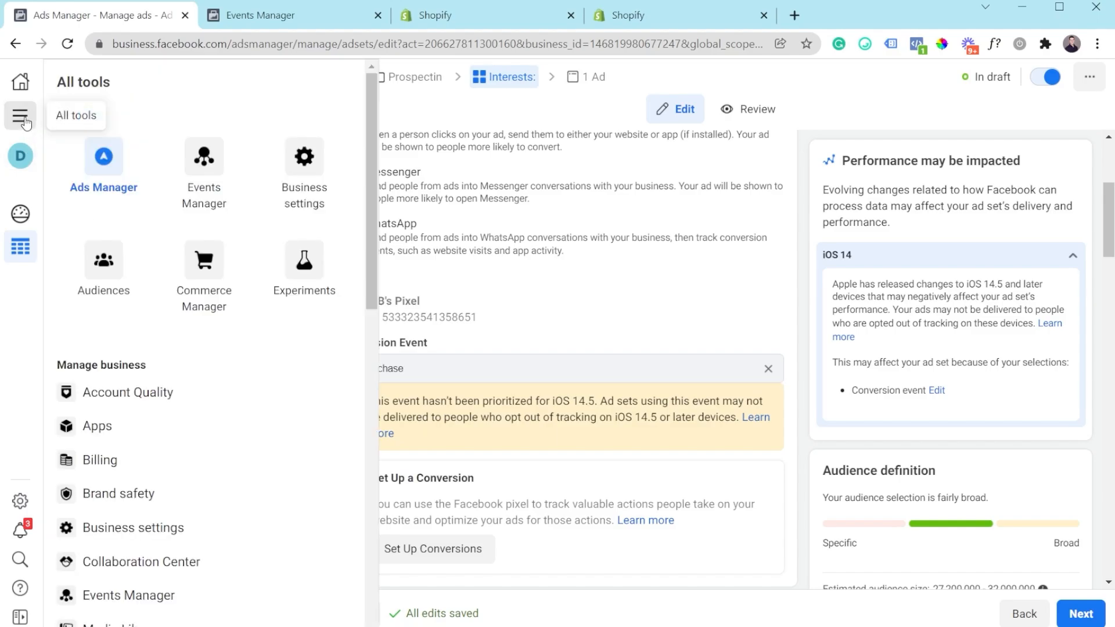
{"action": "left_click", "coordinate": [204, 168]}
{"action": "left_click", "coordinate": [413, 22]}
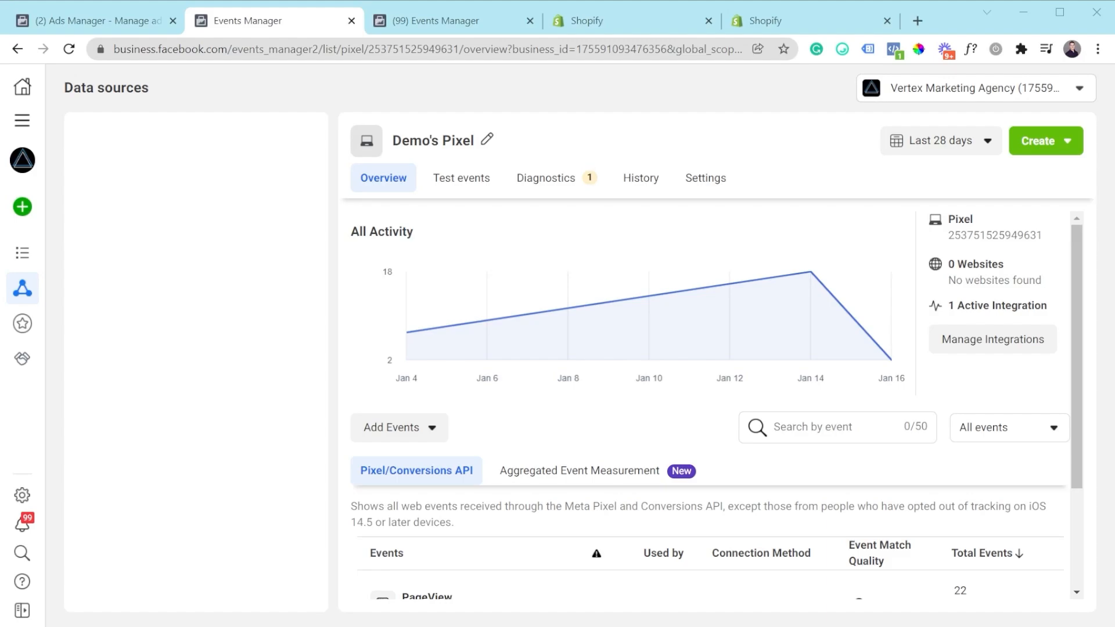
{"action": "scroll", "coordinate": [598, 390], "scroll_direction": "down", "scroll_amount": 1}
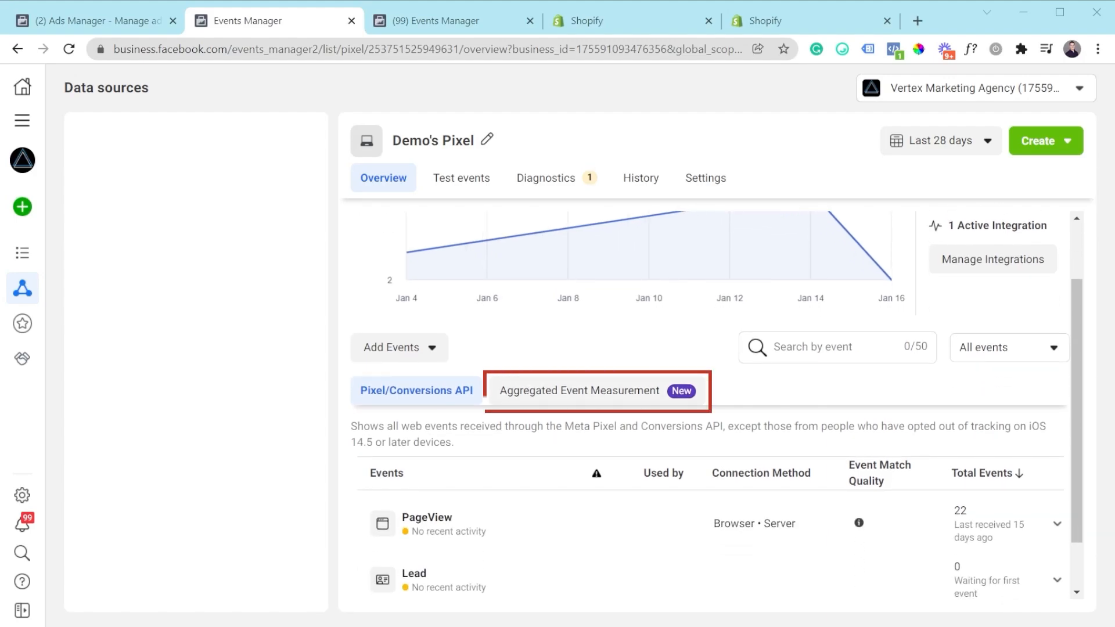
{"action": "left_click", "coordinate": [590, 390]}
{"action": "scroll", "coordinate": [592, 399], "scroll_direction": "down", "scroll_amount": 2}
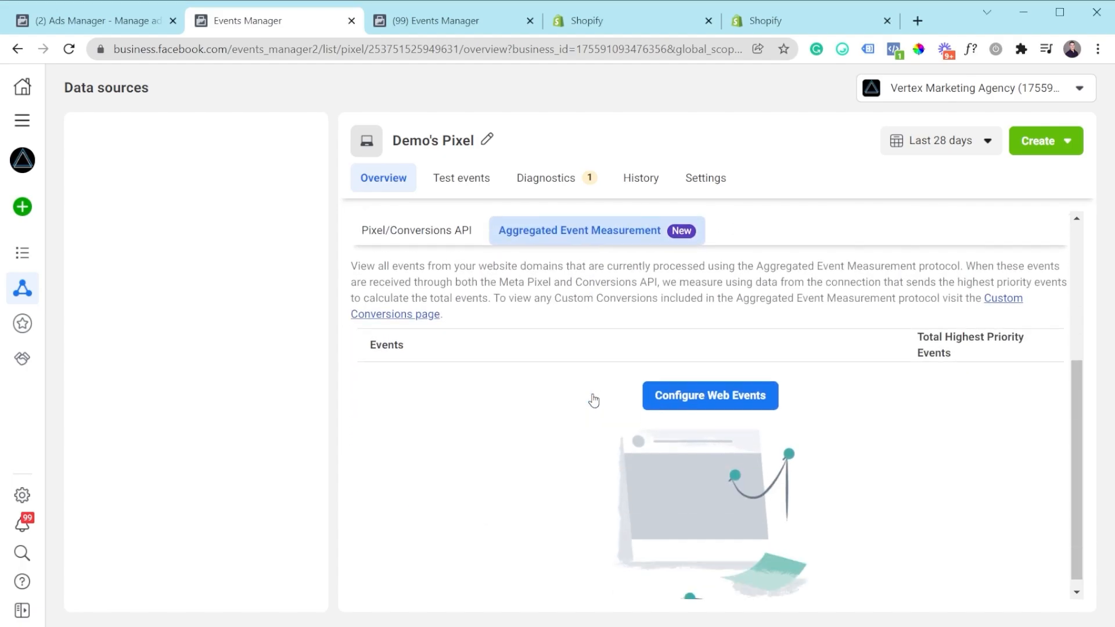
{"action": "left_click", "coordinate": [709, 407]}
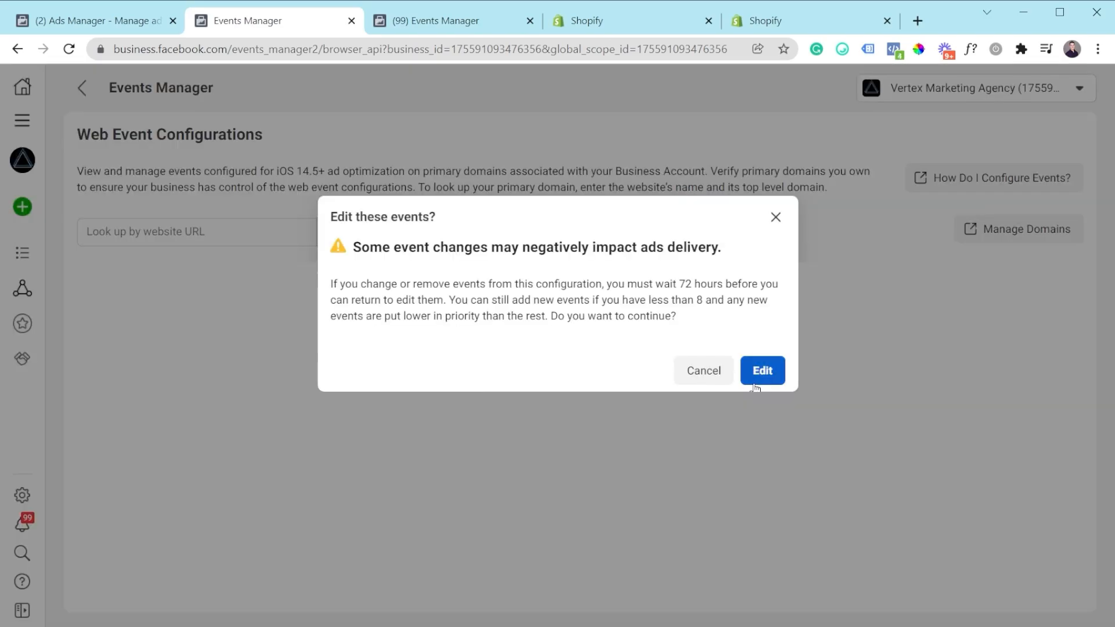
{"action": "left_click", "coordinate": [767, 378]}
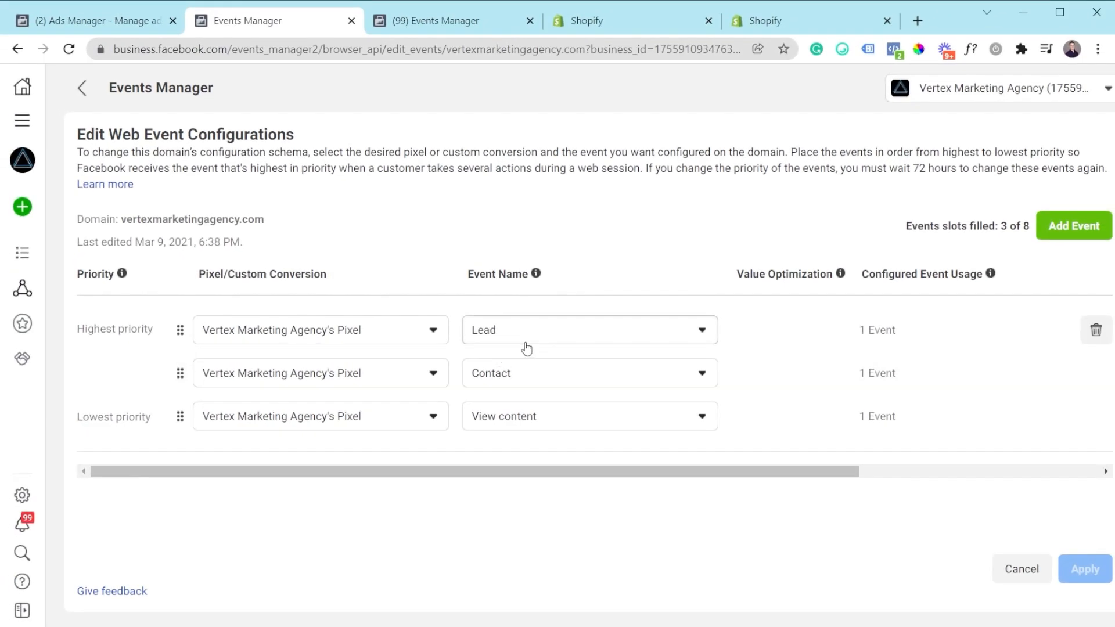
{"action": "left_click", "coordinate": [1053, 231]}
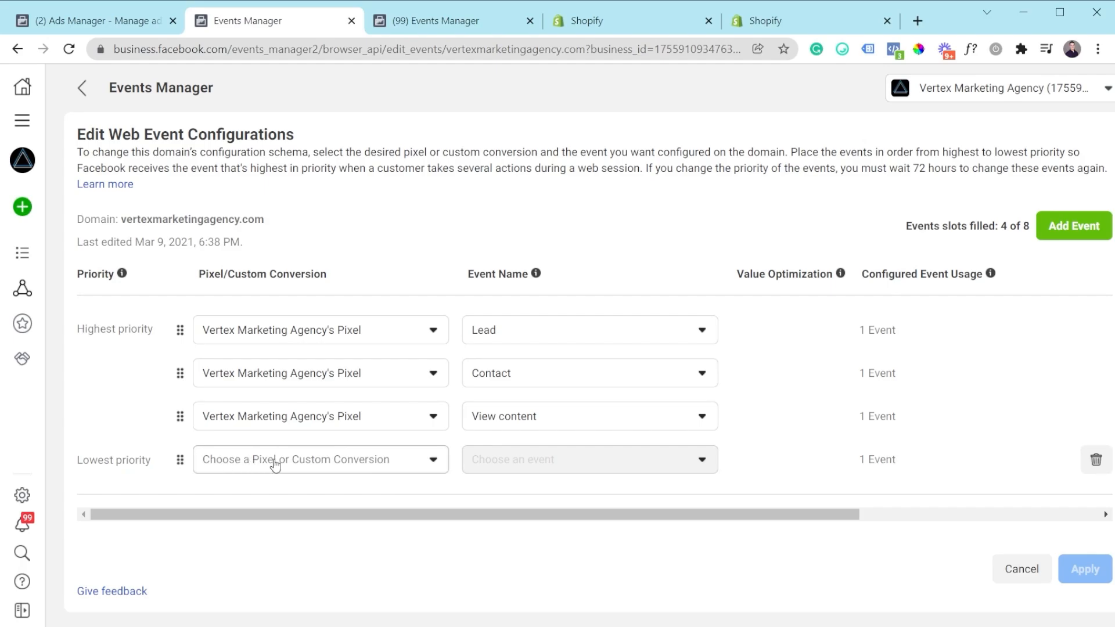
{"action": "left_click", "coordinate": [344, 467]}
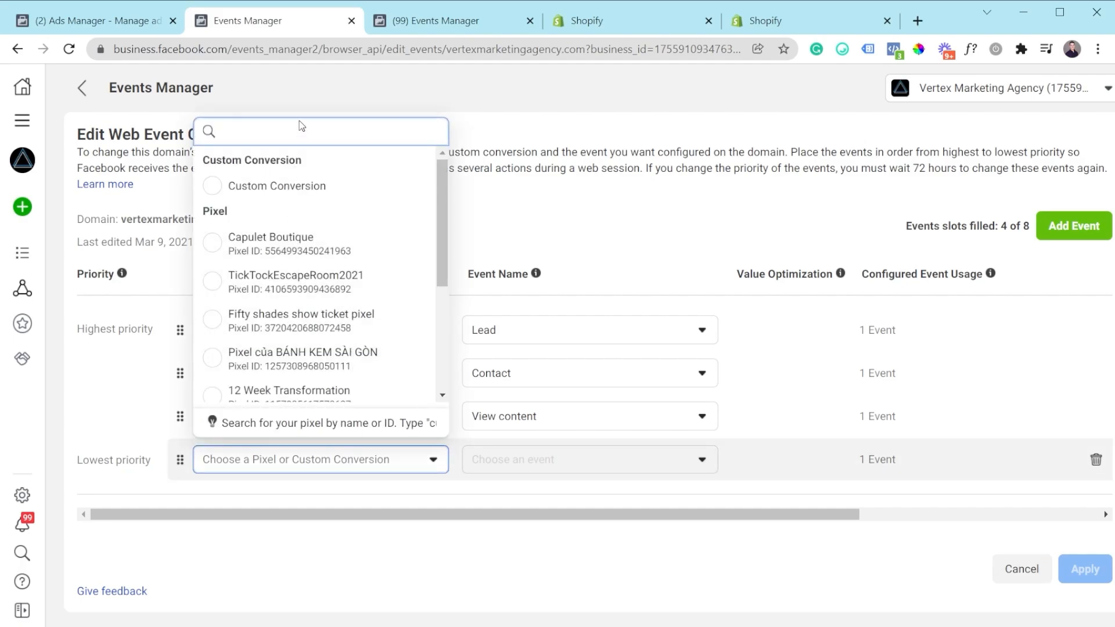
{"action": "type", "text": "vertex"}
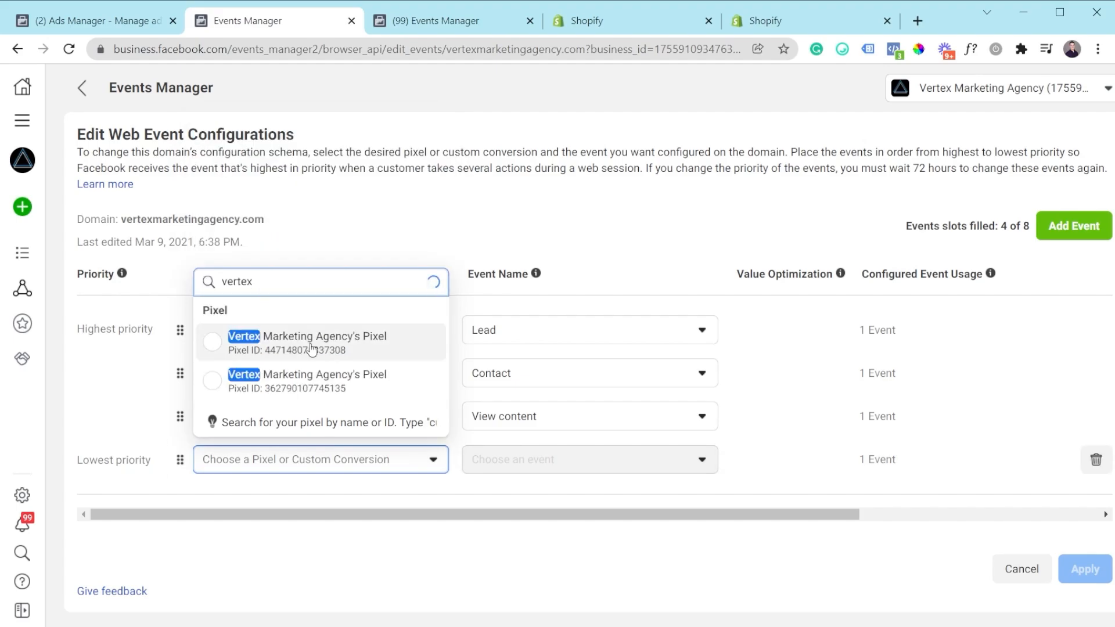
{"action": "left_click", "coordinate": [381, 382]}
Look through the available events and choose strategy_session for the new lowest-priority slot
{"action": "left_click", "coordinate": [532, 462]}
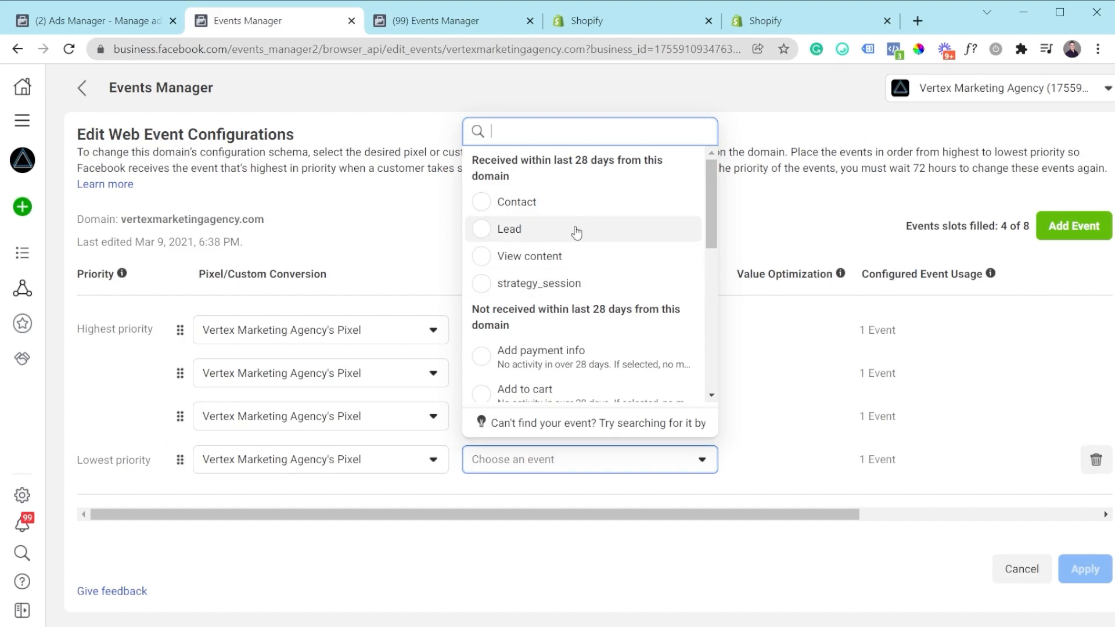
{"action": "scroll", "coordinate": [581, 285], "scroll_direction": "down", "scroll_amount": 2}
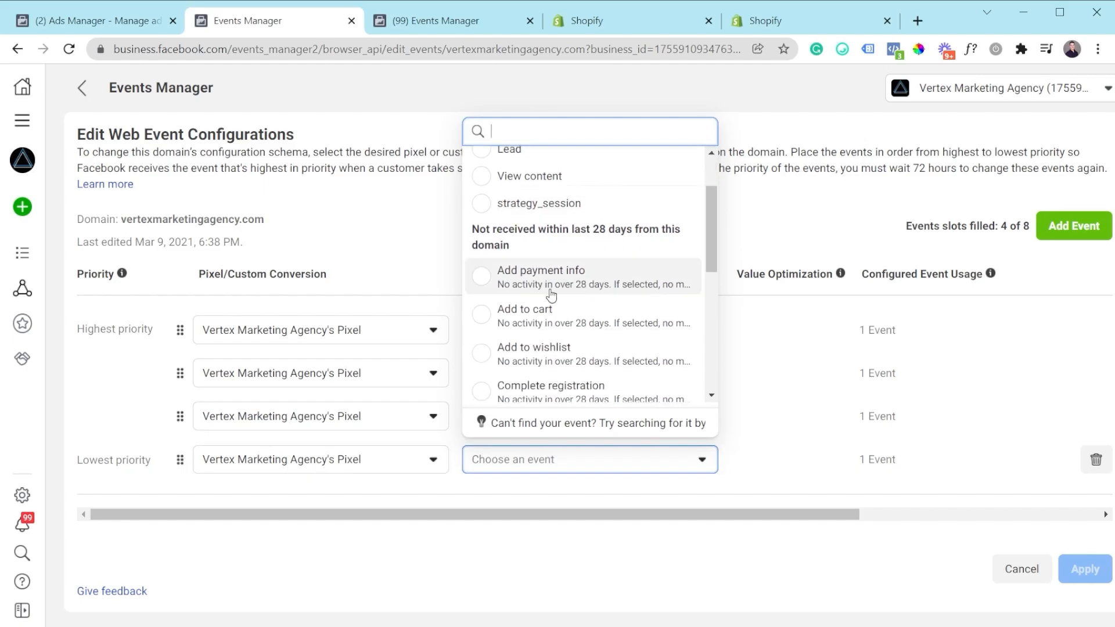
{"action": "scroll", "coordinate": [560, 255], "scroll_direction": "down", "scroll_amount": 3}
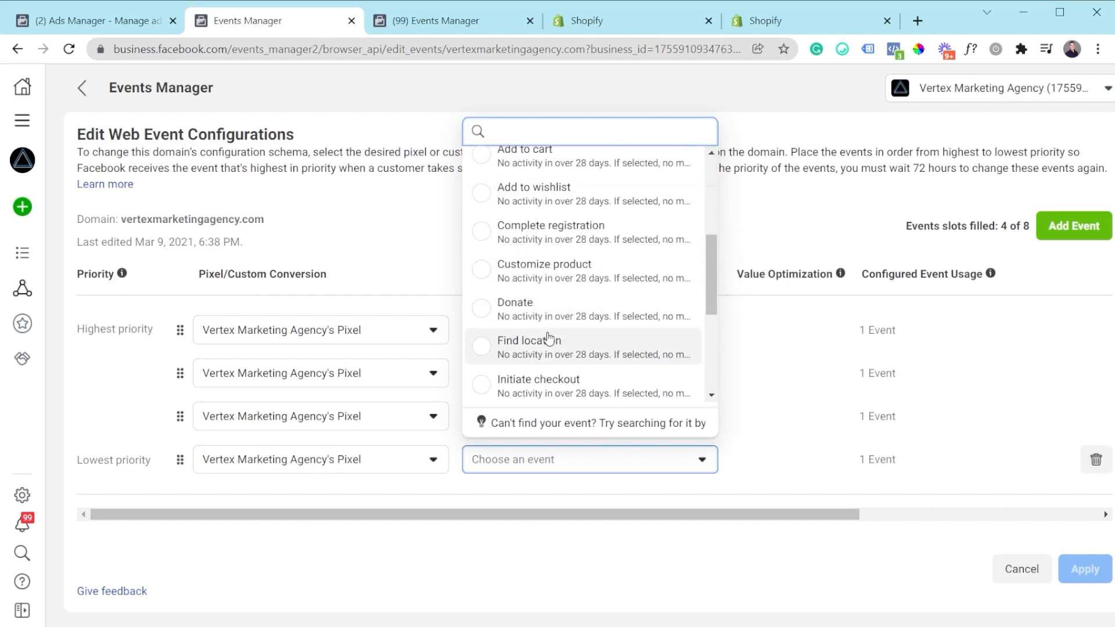
{"action": "scroll", "coordinate": [546, 343], "scroll_direction": "up", "scroll_amount": 3}
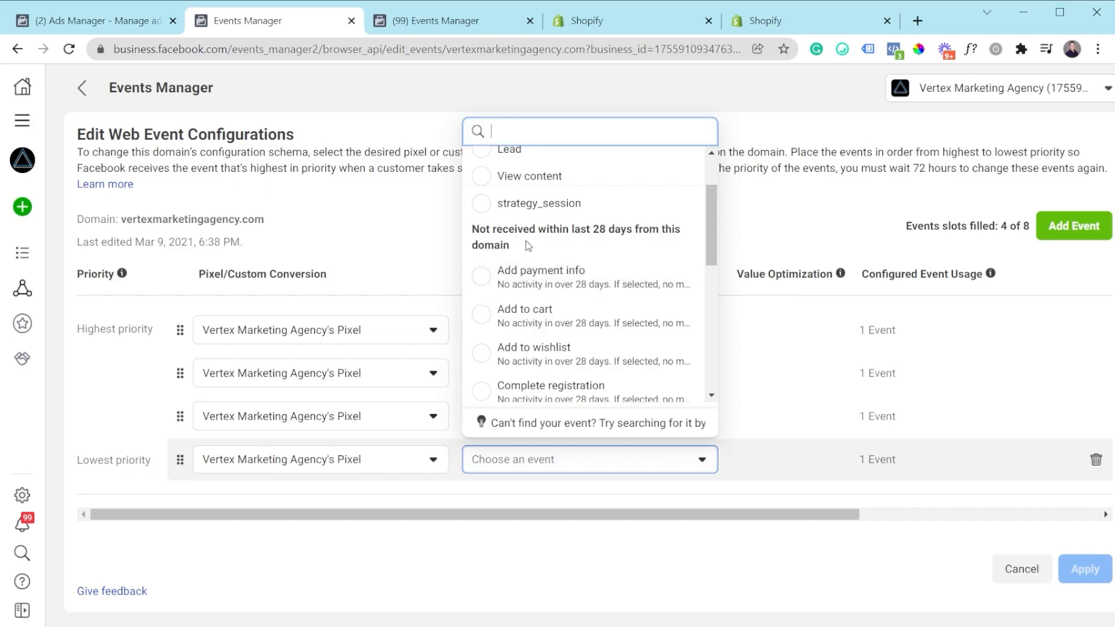
{"action": "scroll", "coordinate": [540, 245], "scroll_direction": "up", "scroll_amount": 2}
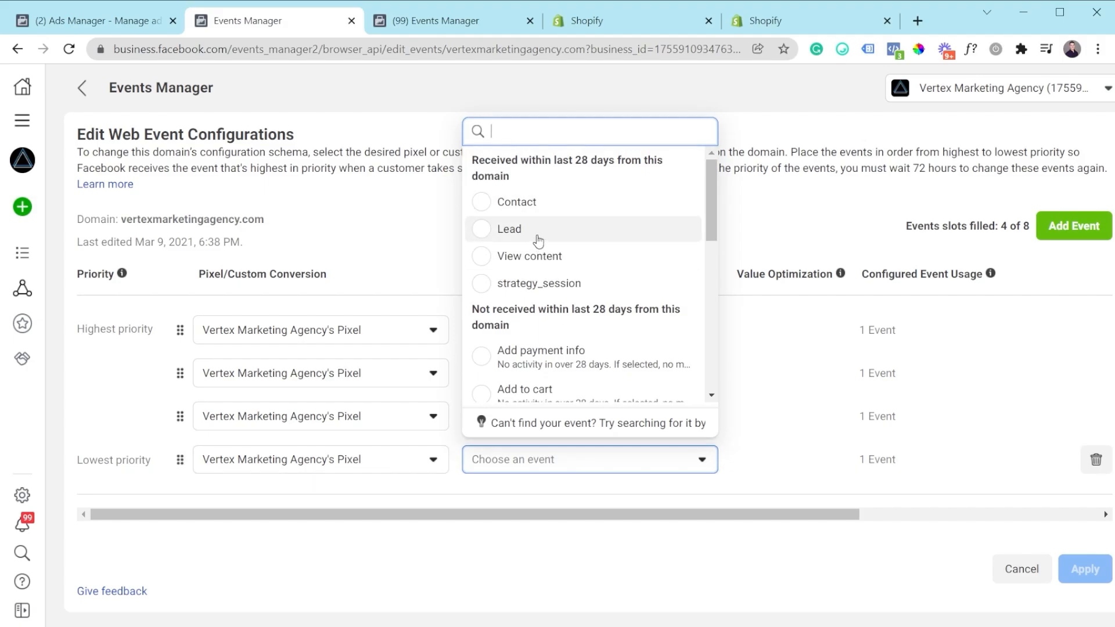
{"action": "left_click", "coordinate": [528, 286]}
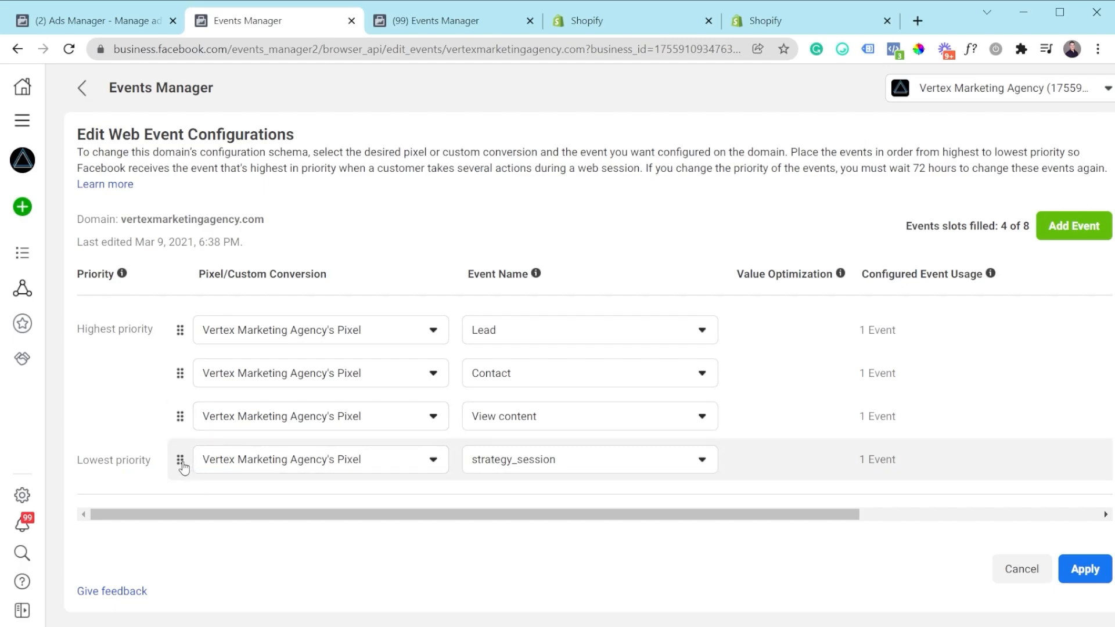
Move strategy_session above View content in priority, submit the configuration, and mark its changes as confirmed
{"action": "left_click_drag", "start_coordinate": [180, 460], "coordinate": [186, 417]}
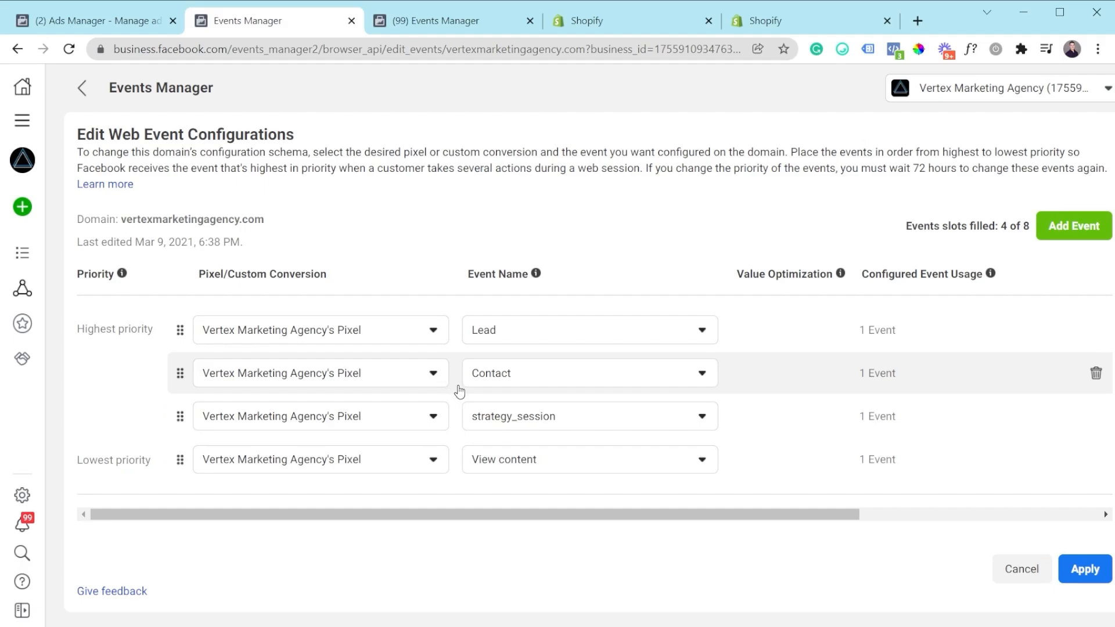
{"action": "left_click", "coordinate": [1086, 571]}
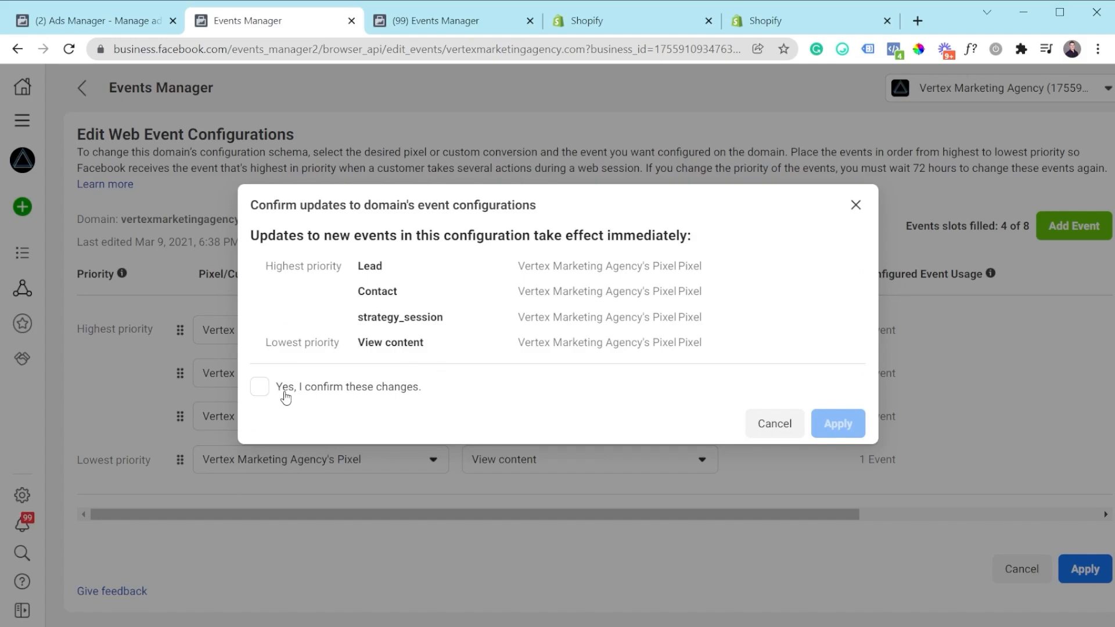
{"action": "left_click", "coordinate": [263, 390]}
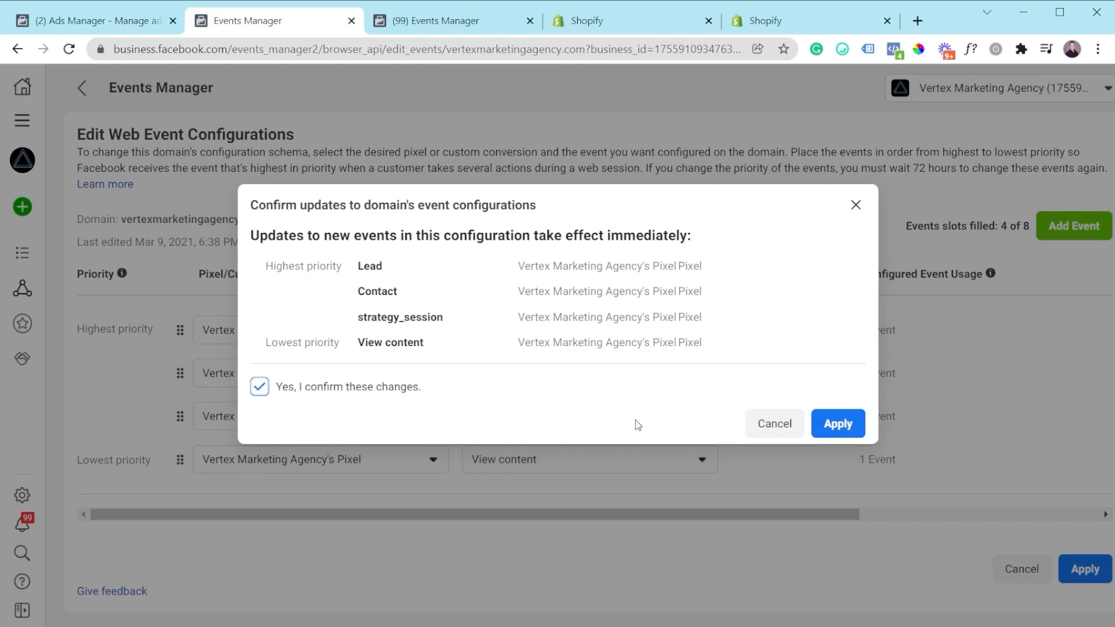
Switch to Ads Manager and set the Interests ad set's daily budget to $50.00
{"action": "left_click", "coordinate": [135, 25]}
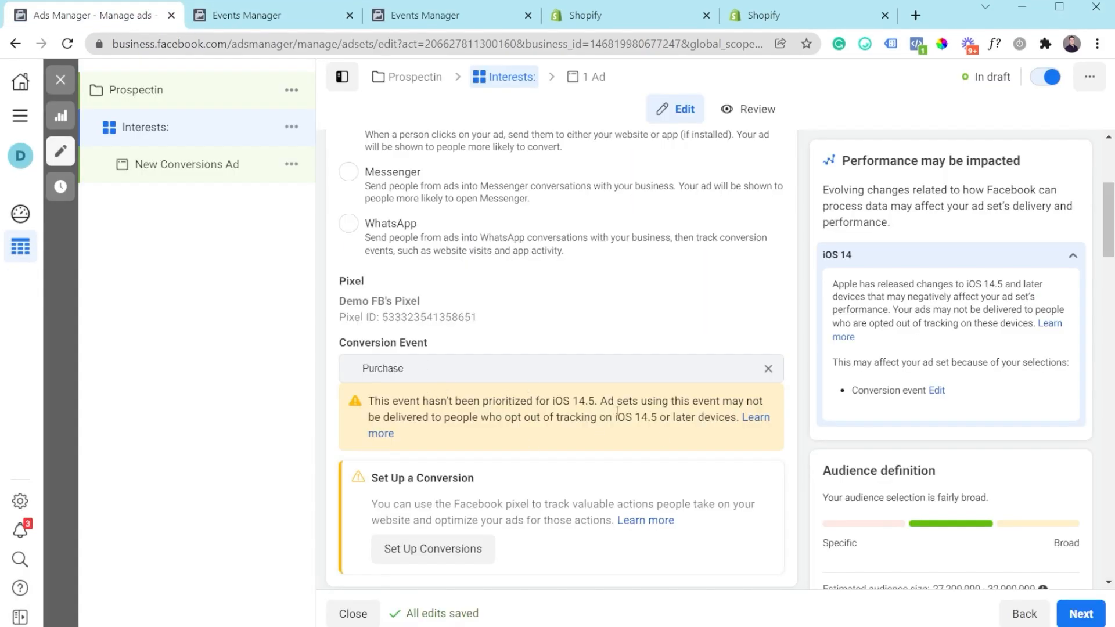
{"action": "scroll", "coordinate": [521, 392], "scroll_direction": "down", "scroll_amount": 7}
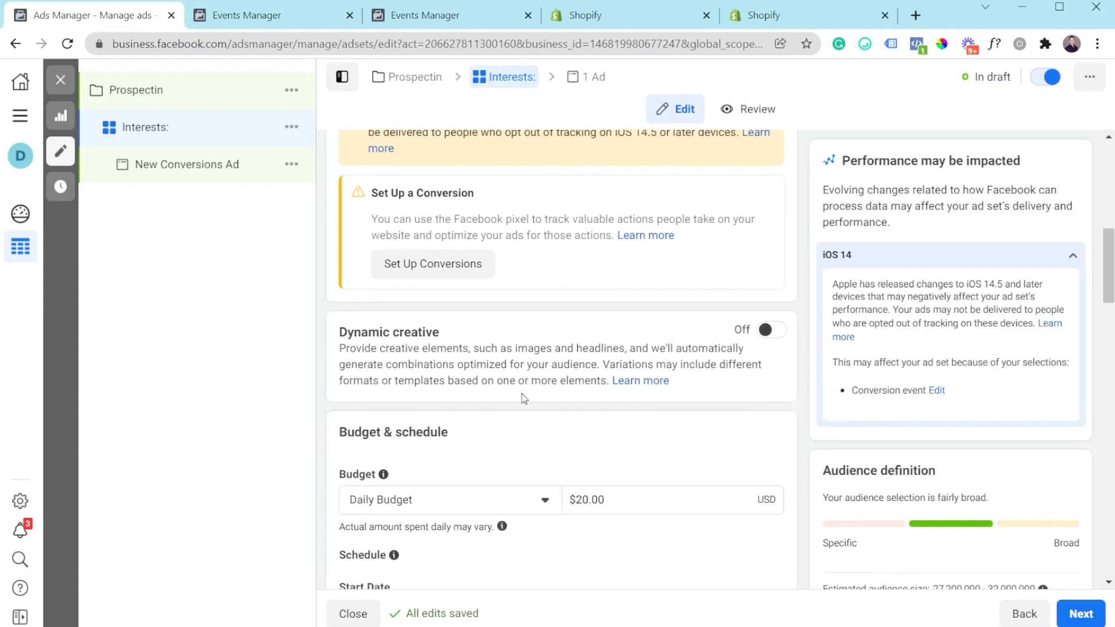
{"action": "scroll", "coordinate": [522, 393], "scroll_direction": "down", "scroll_amount": 1}
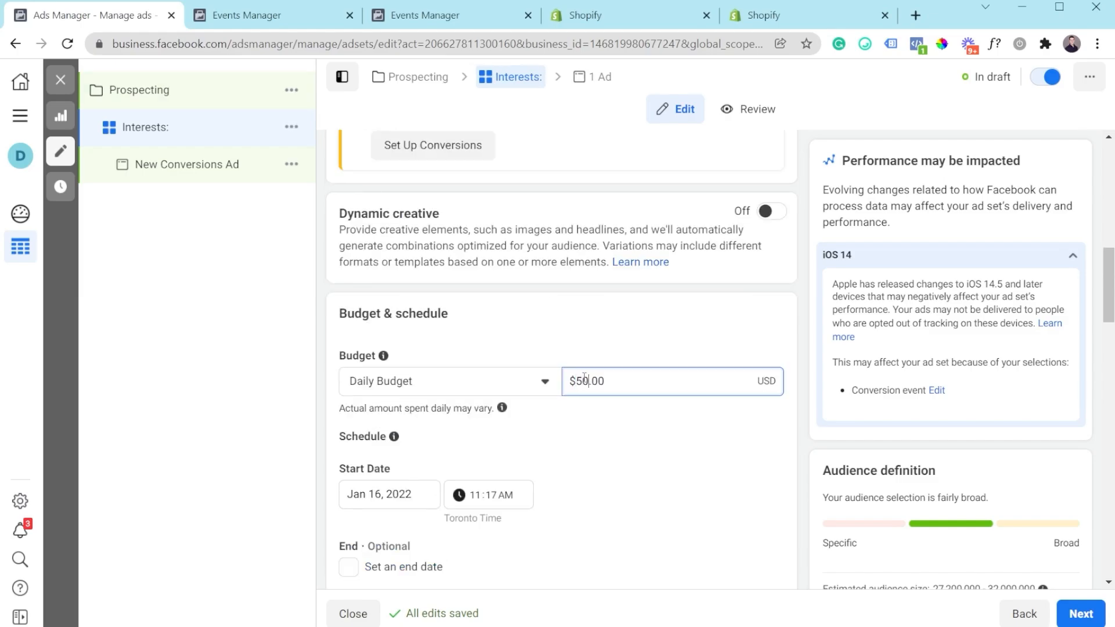
{"action": "left_click", "coordinate": [599, 315]}
Add an exclusion field to the ad set's audience and check which custom audiences are available to exclude
{"action": "scroll", "coordinate": [599, 316], "scroll_direction": "down", "scroll_amount": 5}
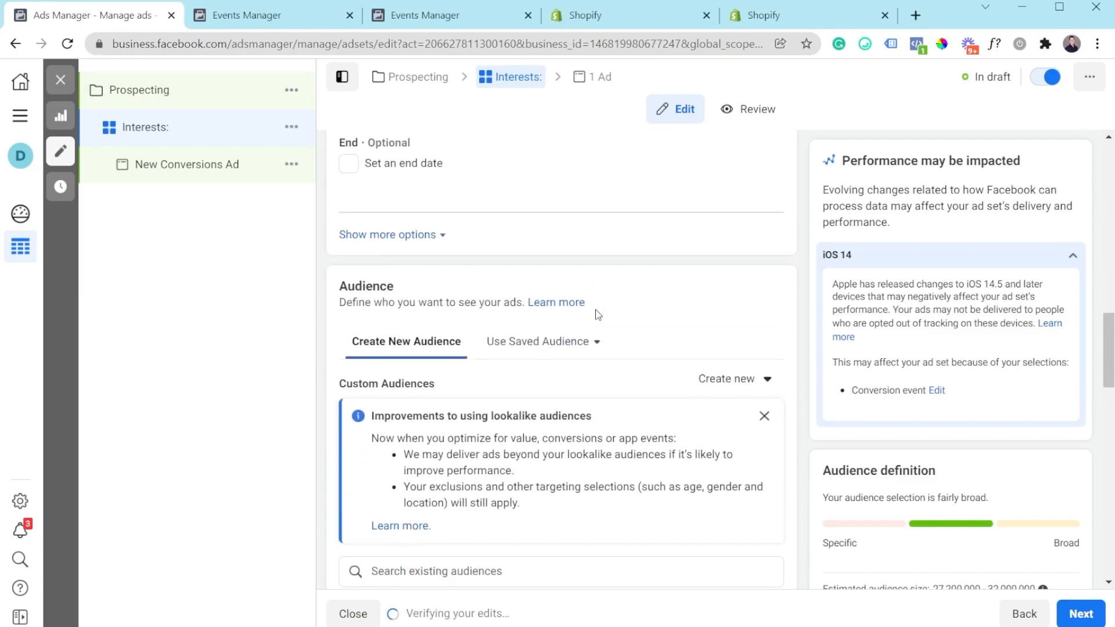
{"action": "scroll", "coordinate": [581, 322], "scroll_direction": "down", "scroll_amount": 3}
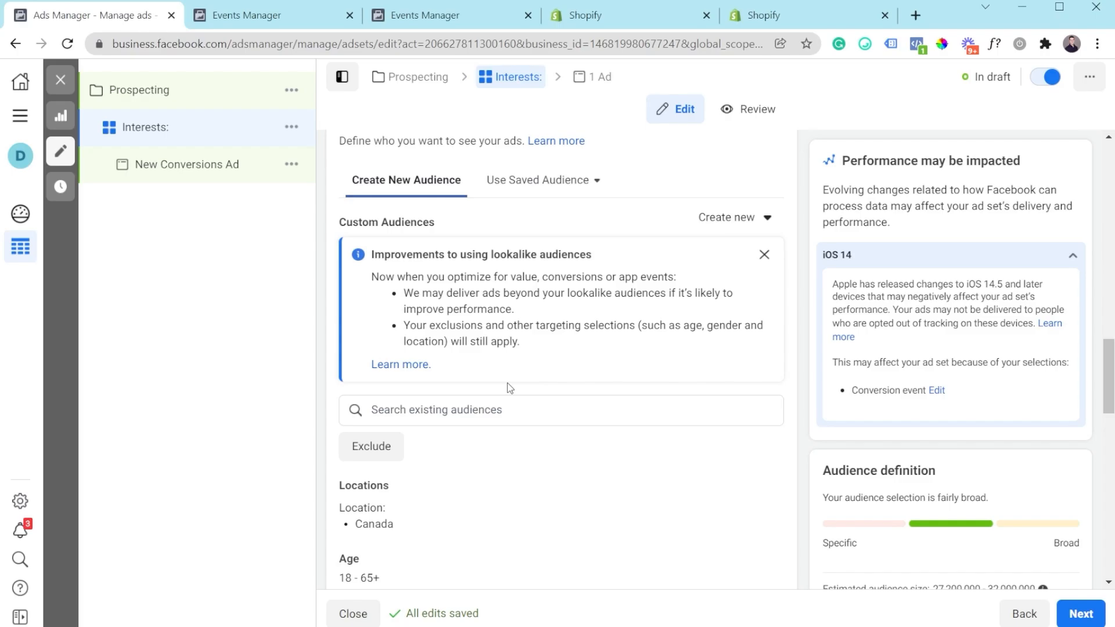
{"action": "left_click", "coordinate": [372, 446]}
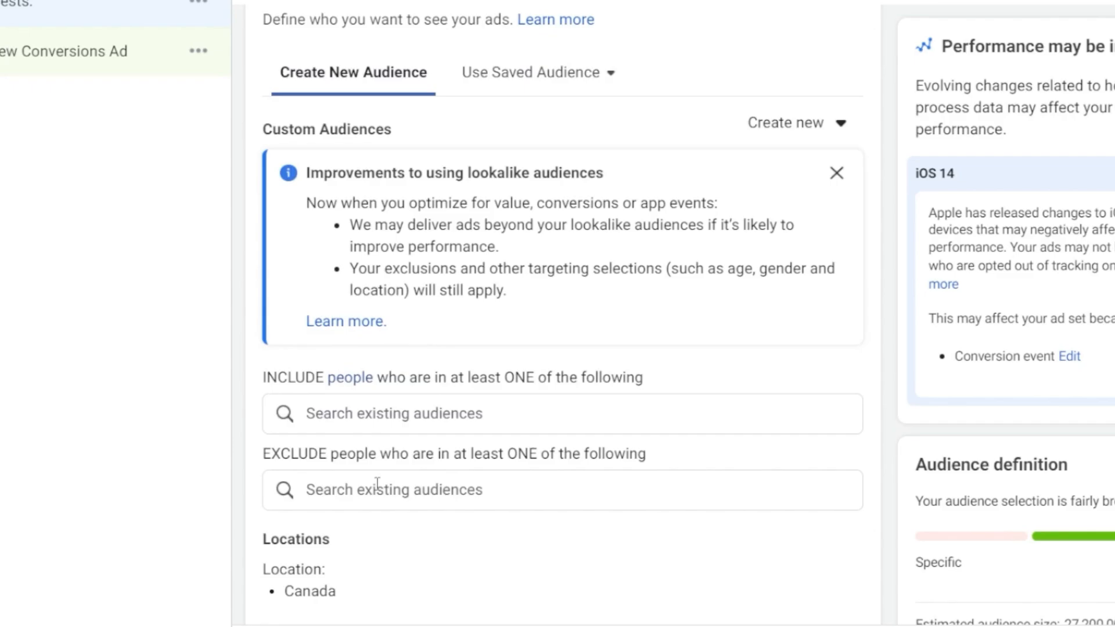
{"action": "left_click", "coordinate": [377, 484]}
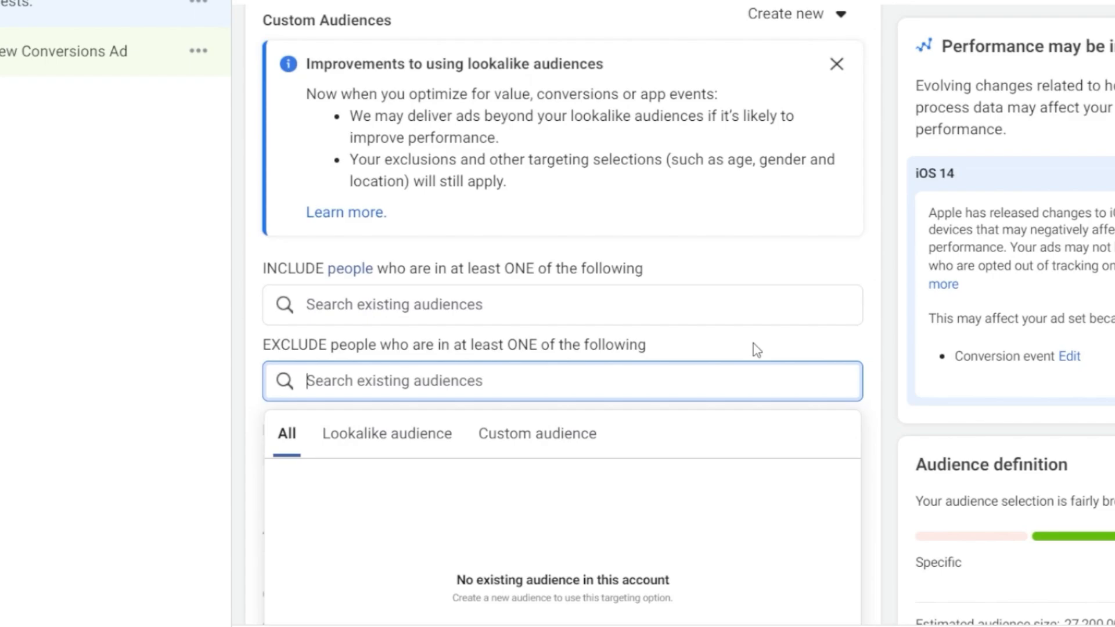
{"action": "scroll", "coordinate": [490, 259], "scroll_direction": "down", "scroll_amount": 3}
{"action": "left_click", "coordinate": [497, 219]}
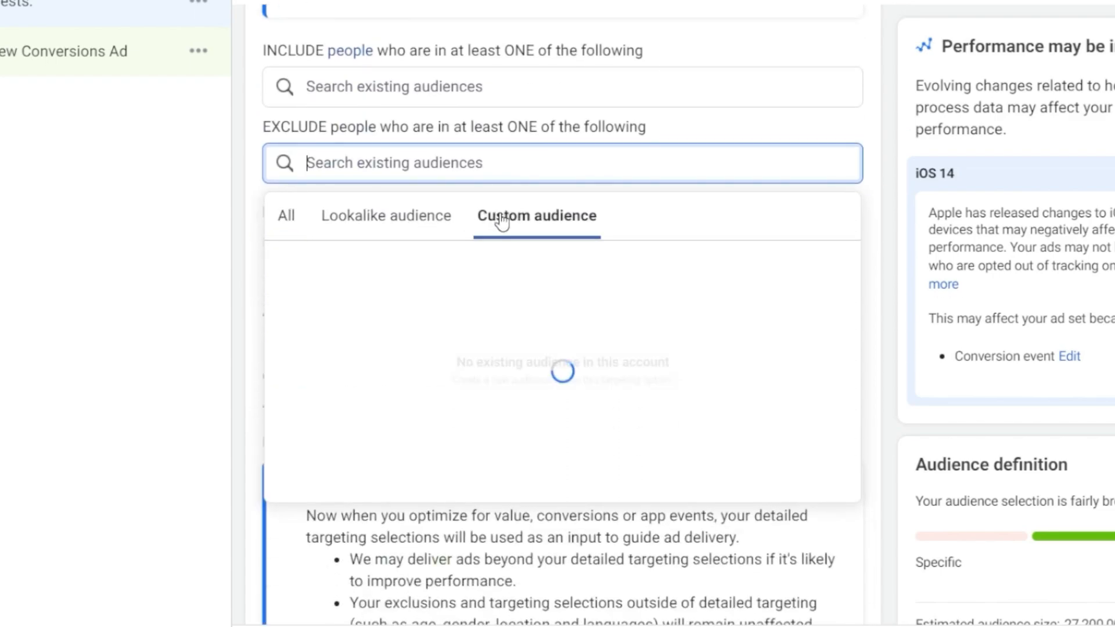
{"action": "scroll", "coordinate": [540, 244], "scroll_direction": "down", "scroll_amount": 2}
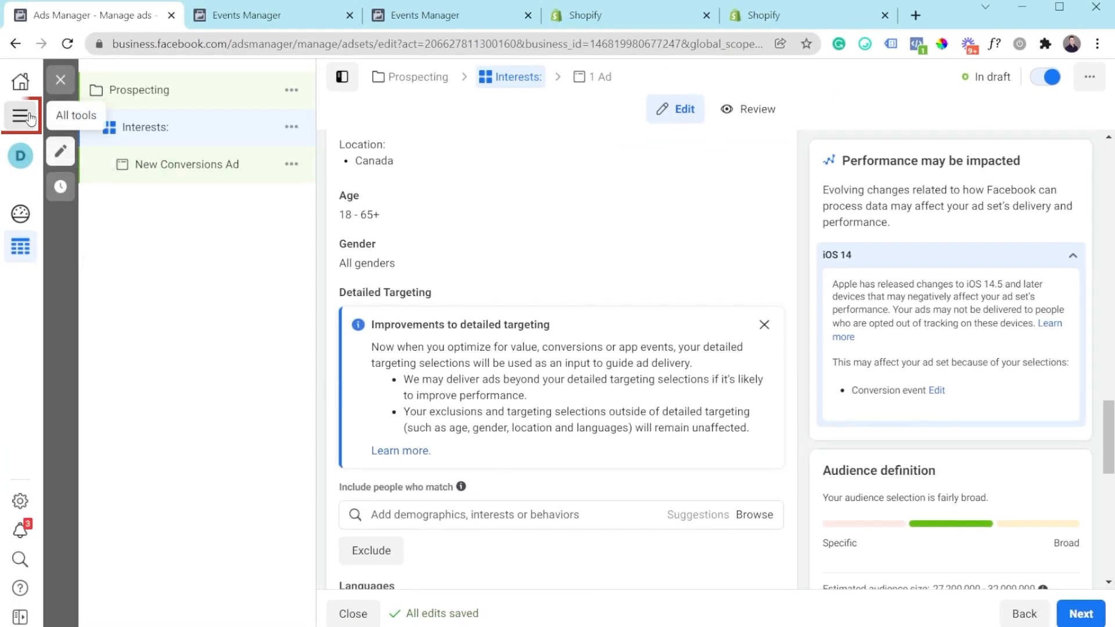
Look up where the Audiences tool is found, and recheck the custom audiences offered for exclusion
{"action": "left_click", "coordinate": [21, 115]}
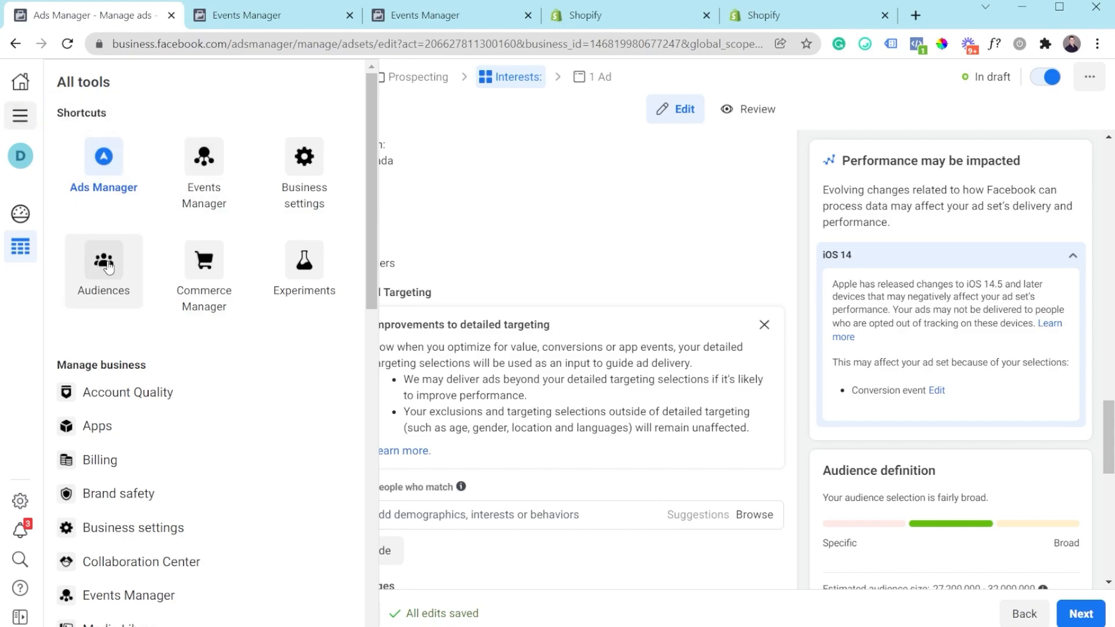
{"action": "left_click", "coordinate": [666, 282]}
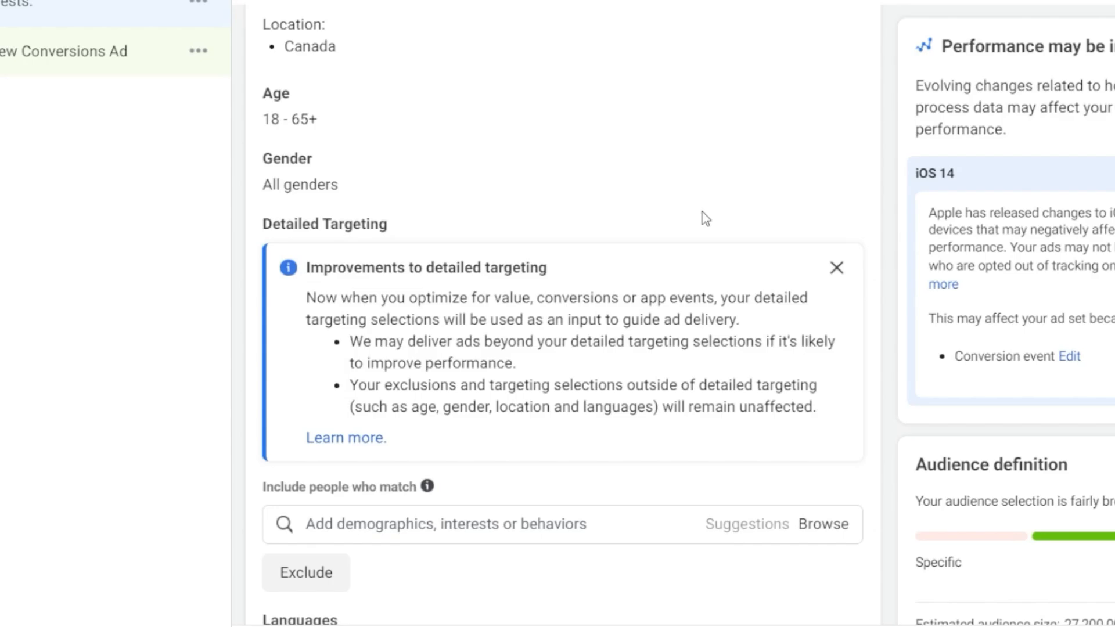
{"action": "scroll", "coordinate": [528, 229], "scroll_direction": "up", "scroll_amount": 5}
{"action": "left_click", "coordinate": [398, 273]}
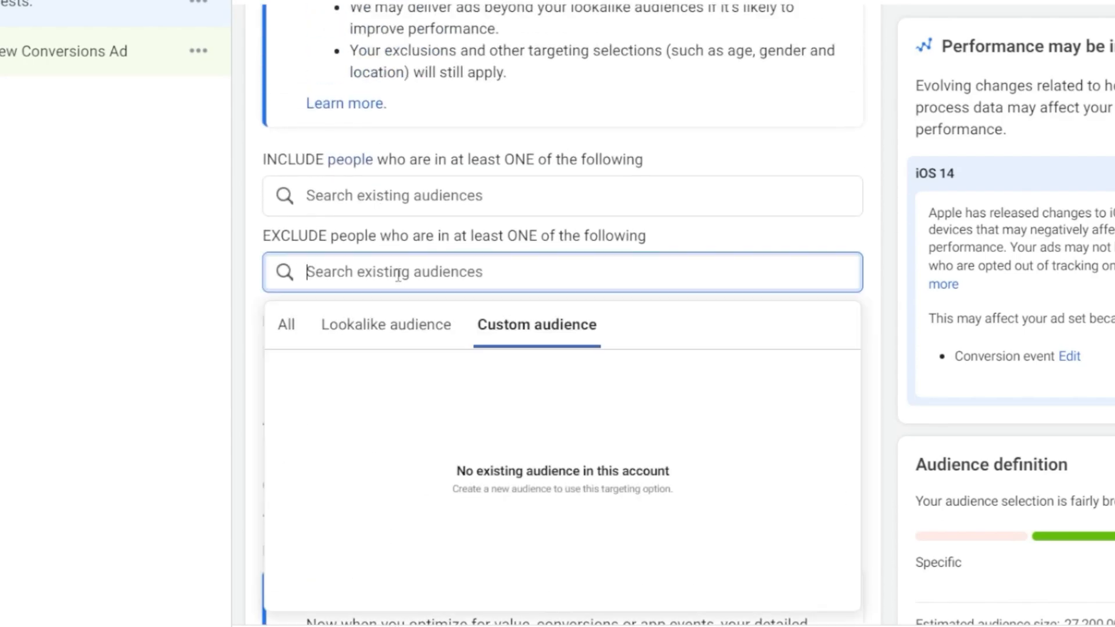
{"action": "left_click", "coordinate": [704, 234]}
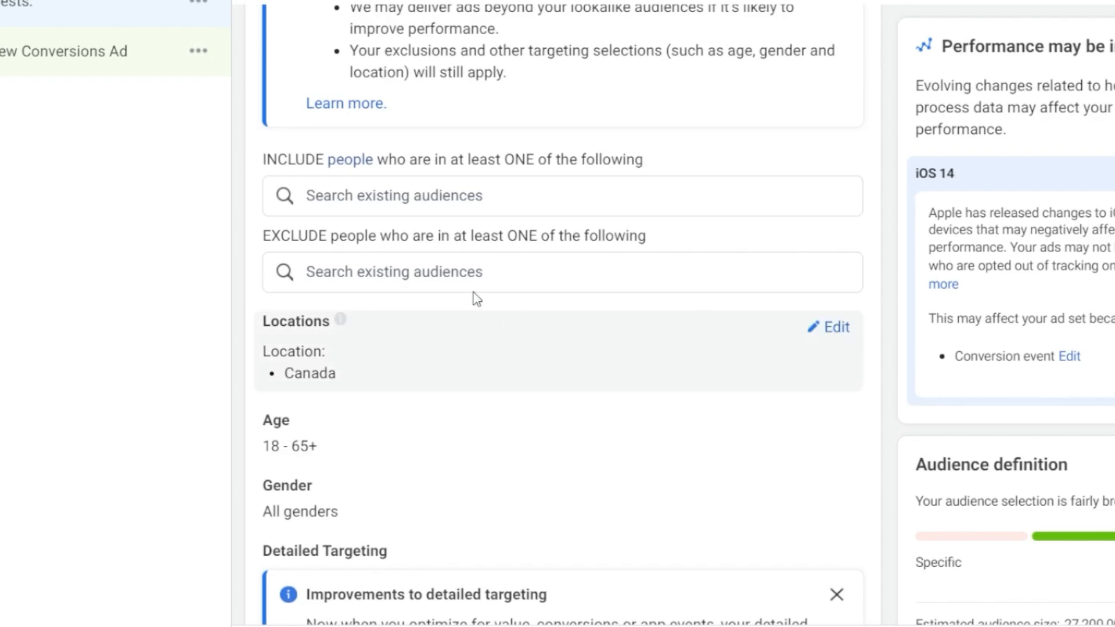
Add United States to the audience's included locations alongside Canada
{"action": "left_click", "coordinate": [844, 338]}
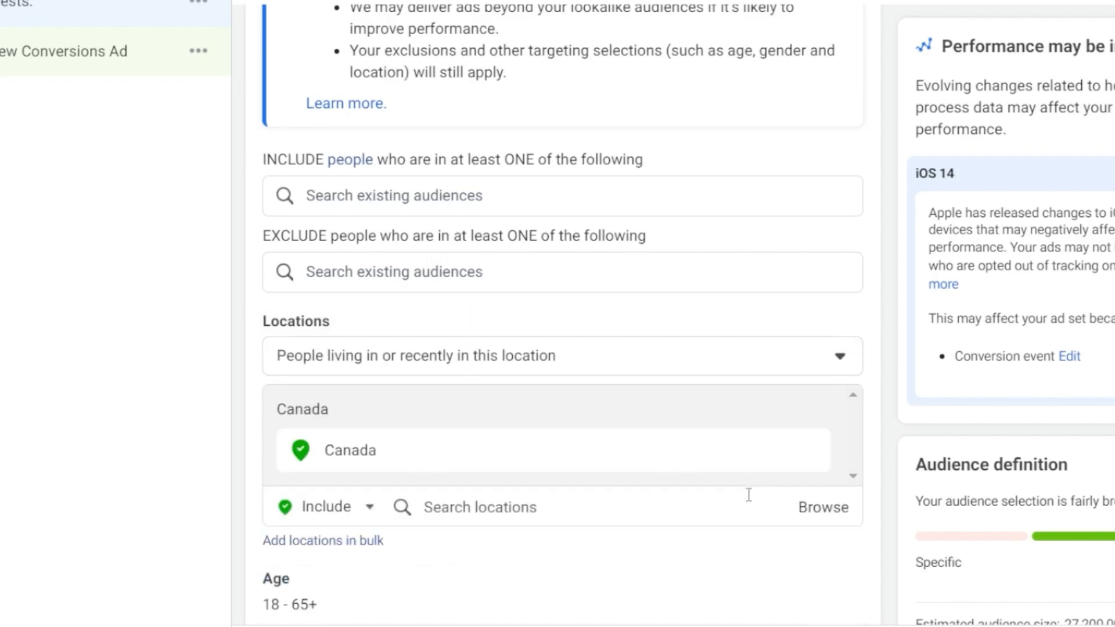
{"action": "left_click", "coordinate": [703, 505]}
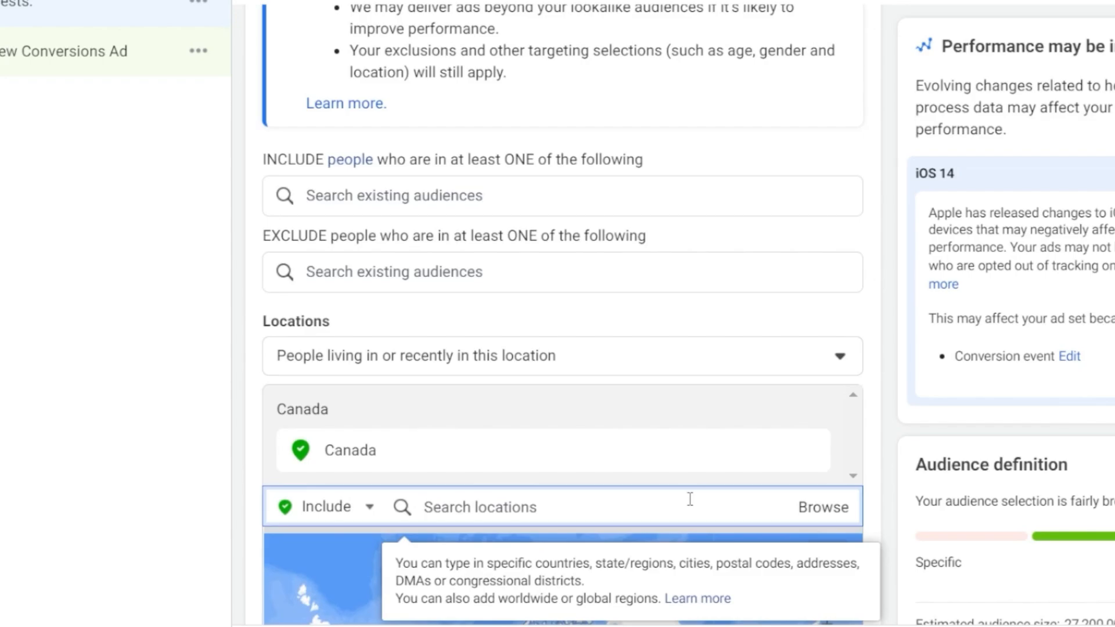
{"action": "left_click", "coordinate": [689, 459]}
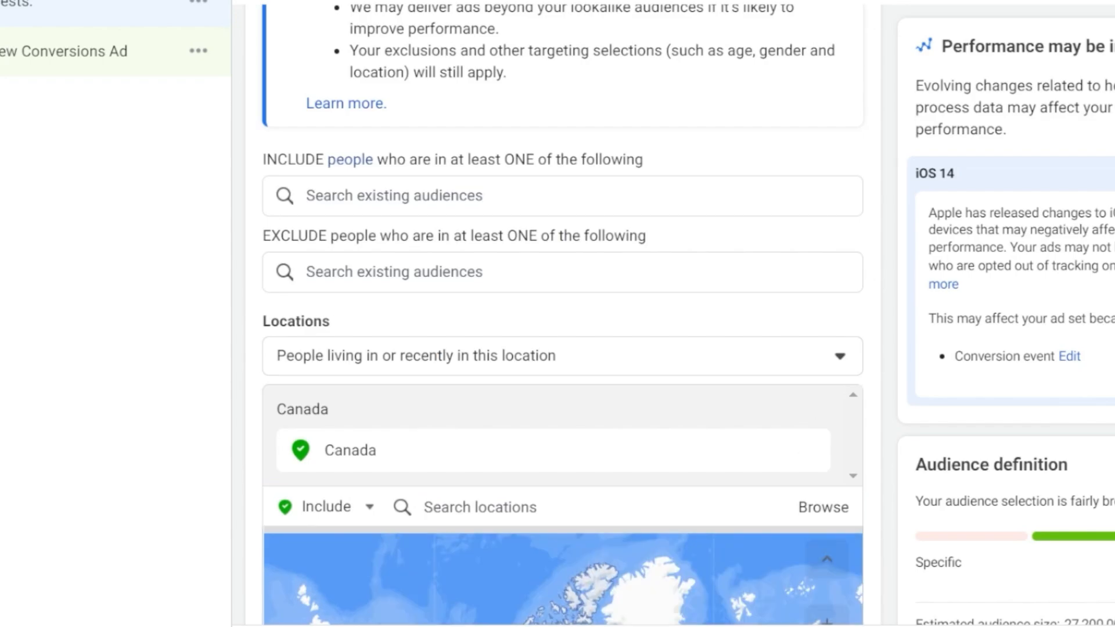
{"action": "scroll", "coordinate": [563, 314], "scroll_direction": "down", "scroll_amount": 2}
{"action": "left_click", "coordinate": [492, 411]}
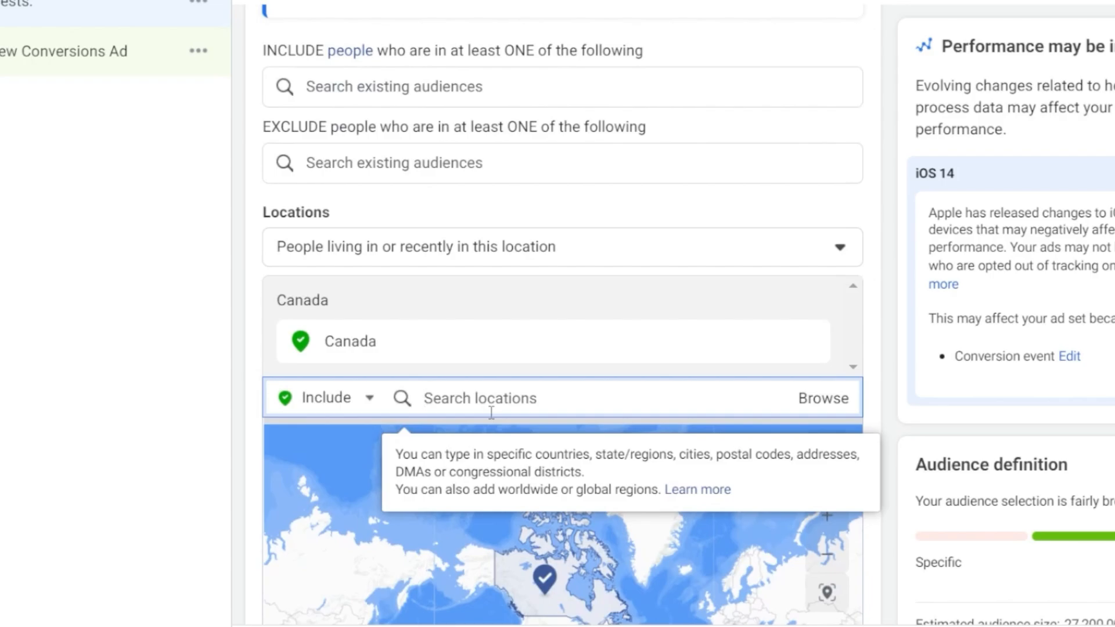
{"action": "type", "text": "united sta"}
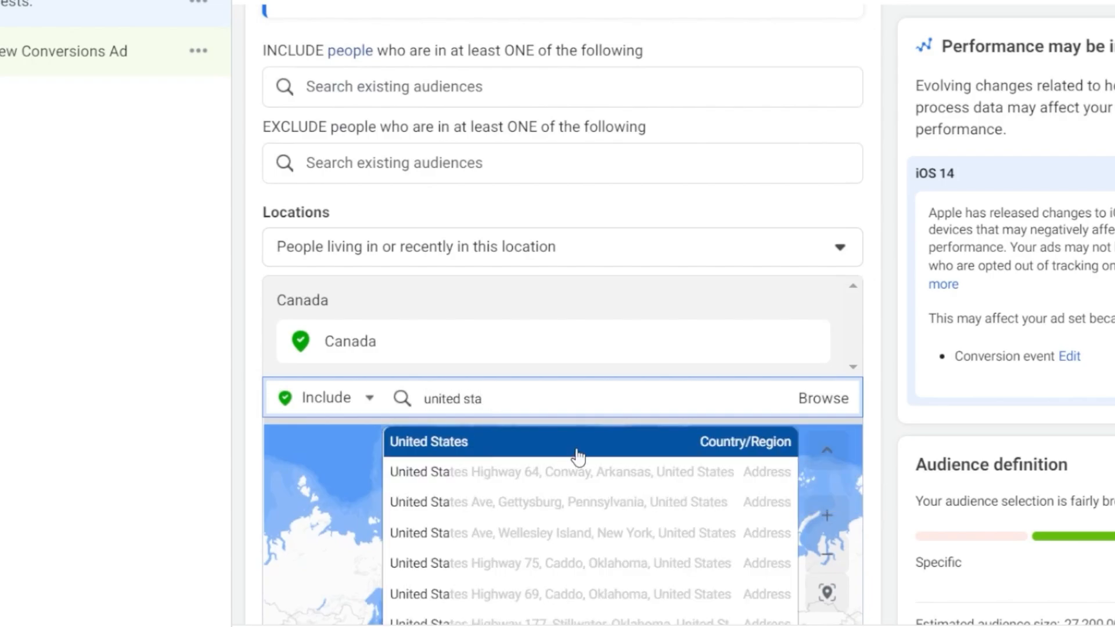
{"action": "left_click", "coordinate": [577, 452]}
Open the audience's age range and gender settings for editing
{"action": "scroll", "coordinate": [435, 473], "scroll_direction": "down", "scroll_amount": 4}
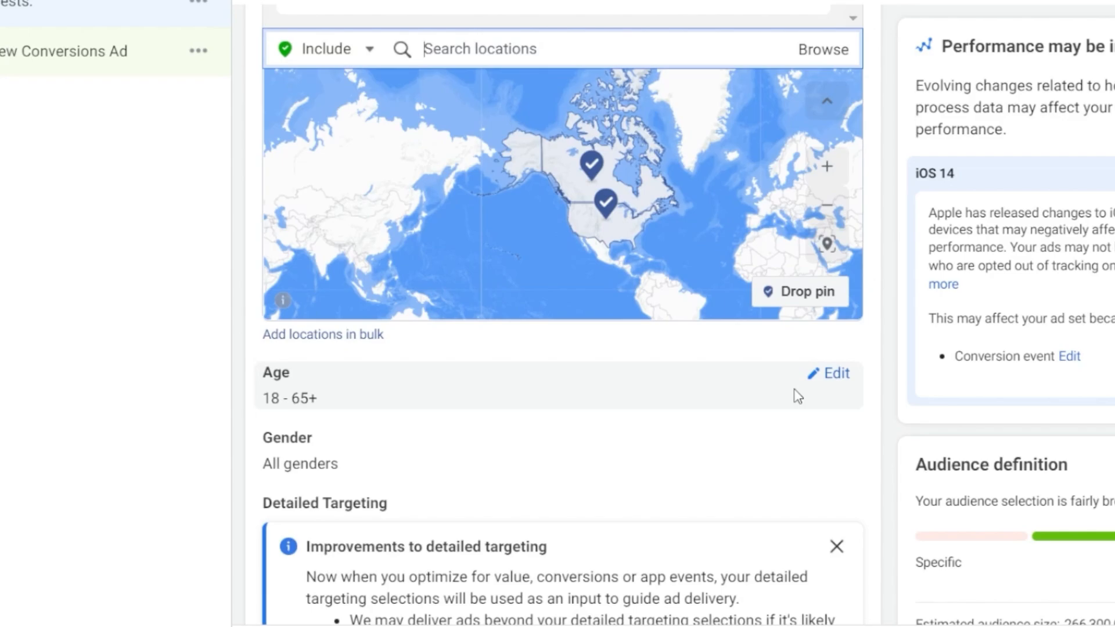
{"action": "left_click", "coordinate": [834, 375]}
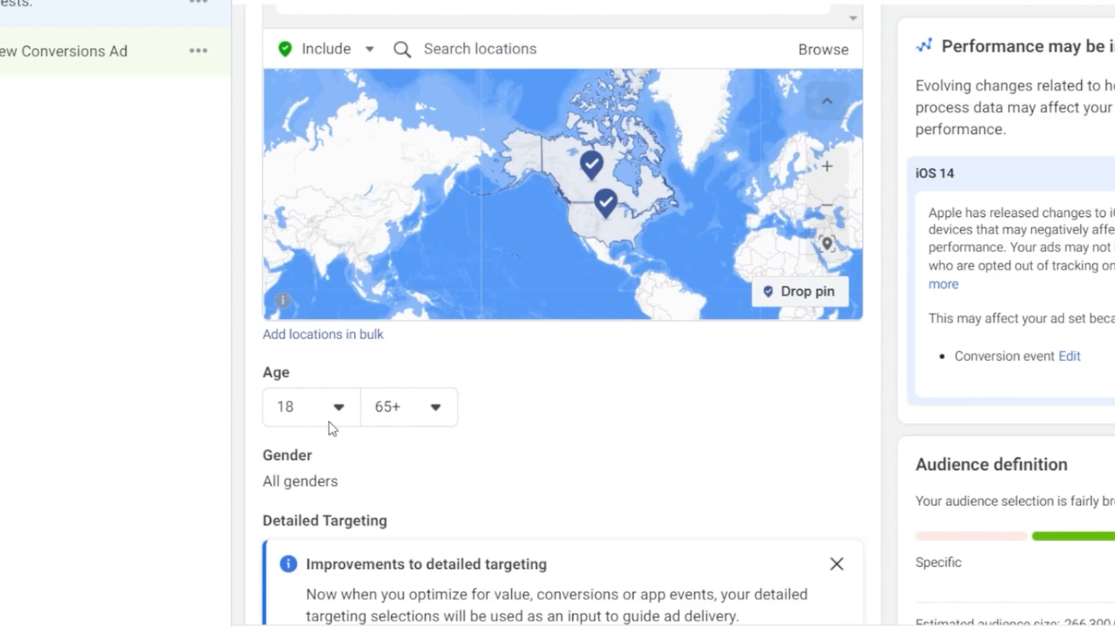
{"action": "scroll", "coordinate": [556, 421], "scroll_direction": "down", "scroll_amount": 4}
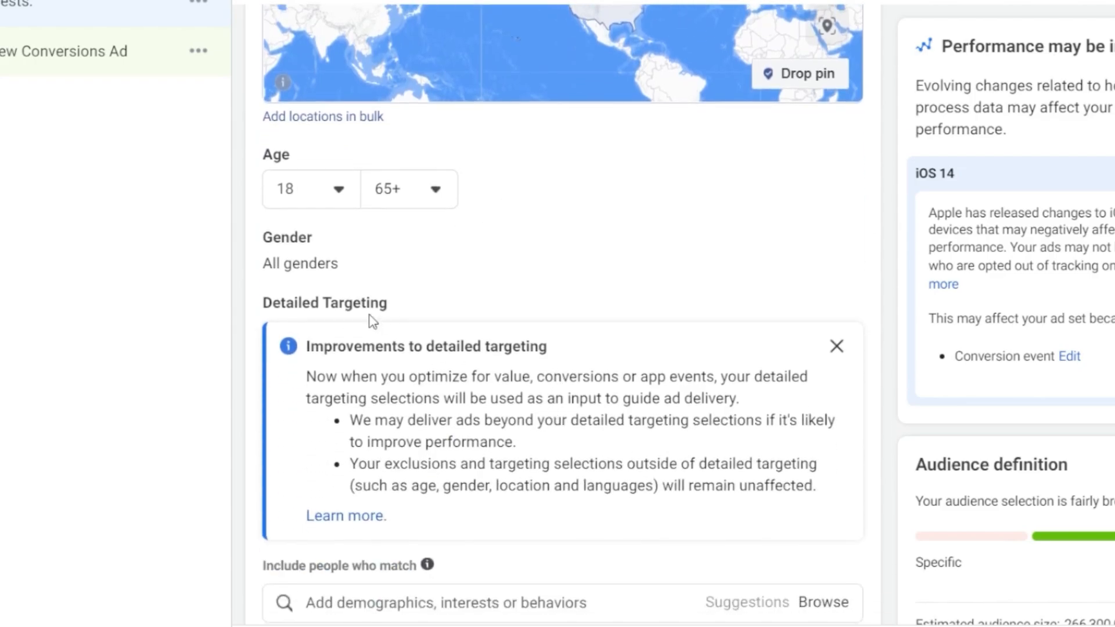
{"action": "left_click", "coordinate": [836, 238]}
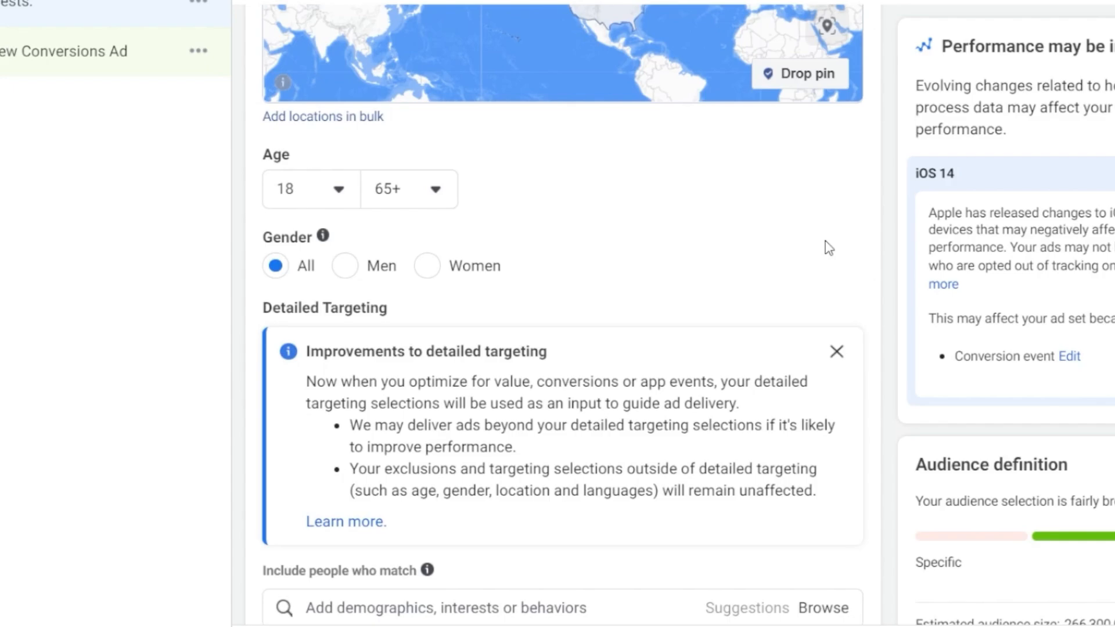
Add the Gymshark interest to the audience's detailed targeting
{"action": "scroll", "coordinate": [465, 296], "scroll_direction": "down", "scroll_amount": 3}
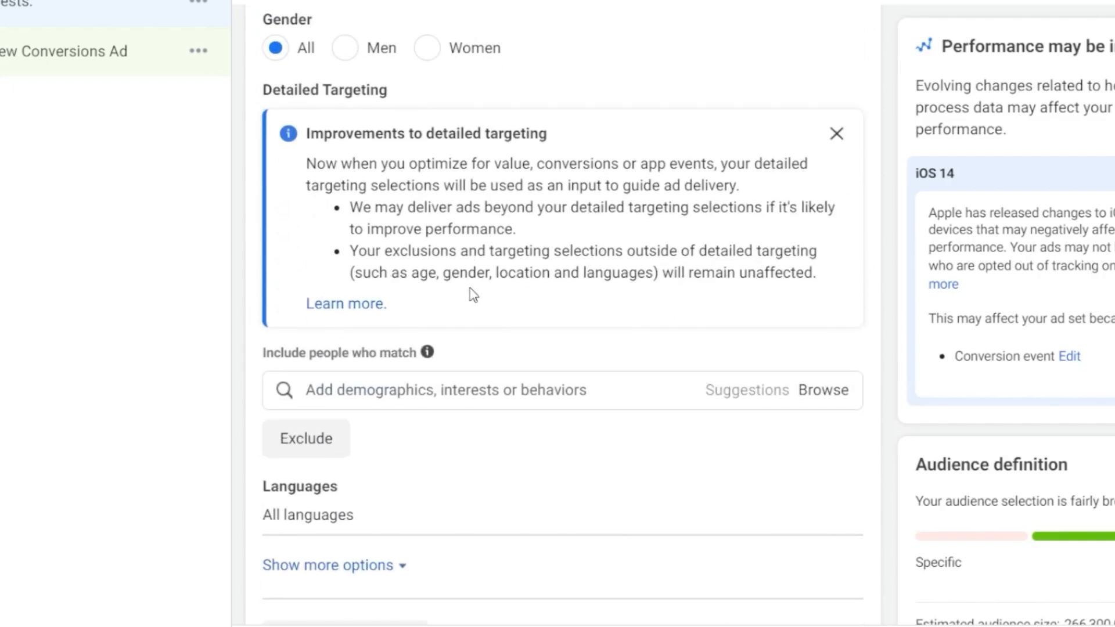
{"action": "mouse_move", "coordinate": [430, 357]}
{"action": "left_click", "coordinate": [316, 389]}
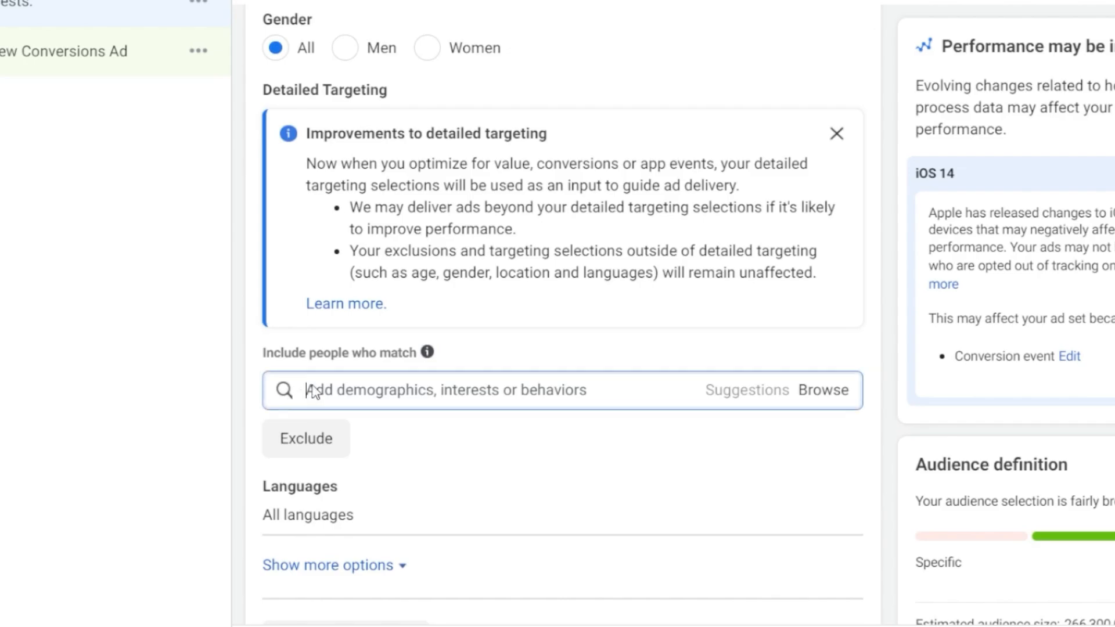
{"action": "left_click", "coordinate": [649, 355]}
{"action": "left_click", "coordinate": [543, 393]}
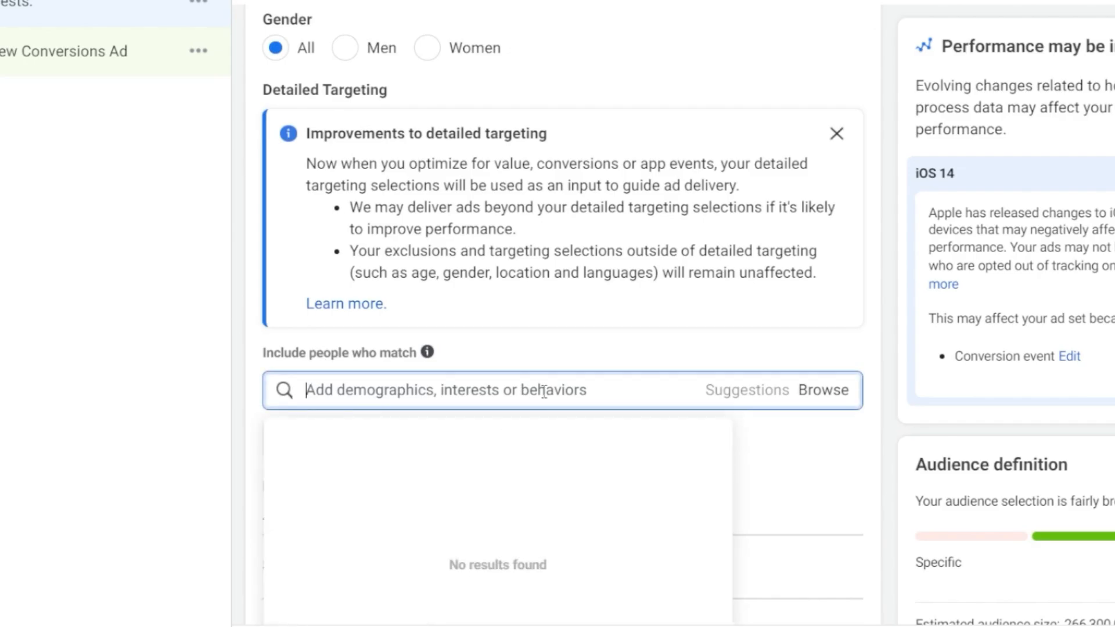
{"action": "type", "text": "gymshark"}
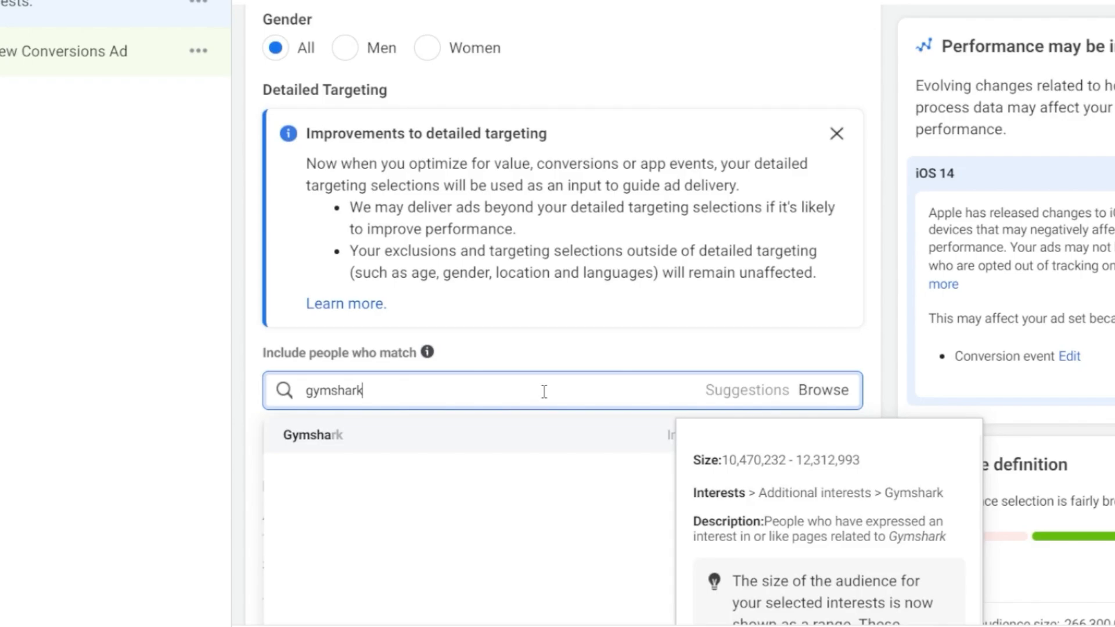
{"action": "left_click", "coordinate": [530, 436]}
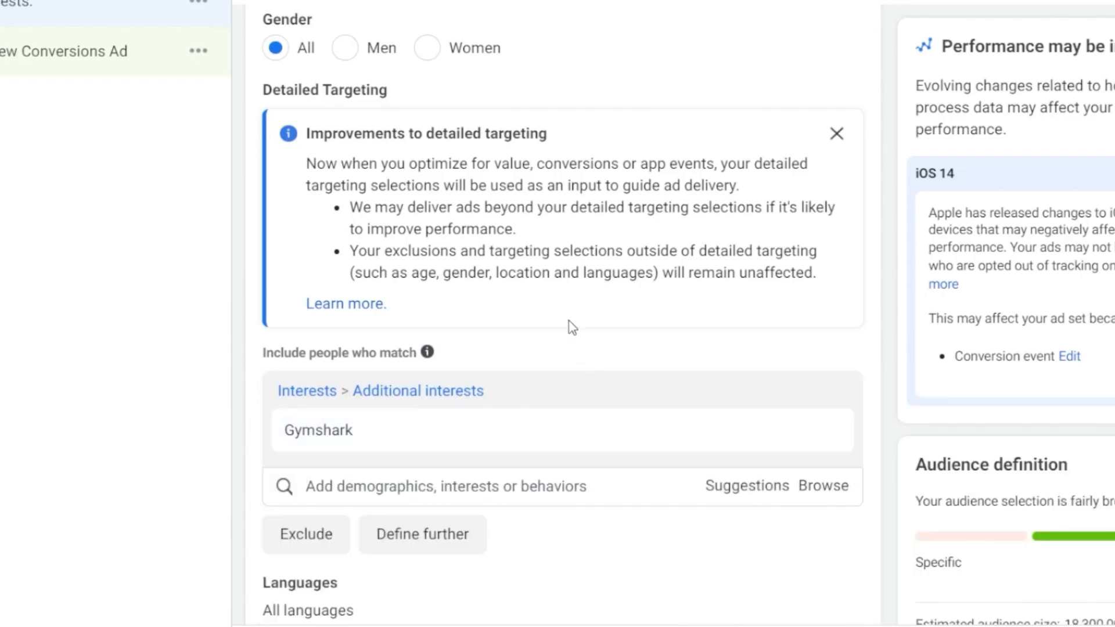
Rename the ad set as "Interests: Fitness Clothing Brands"
{"action": "scroll", "coordinate": [567, 325], "scroll_direction": "up", "scroll_amount": 15}
{"action": "scroll", "coordinate": [525, 195], "scroll_direction": "up", "scroll_amount": 10}
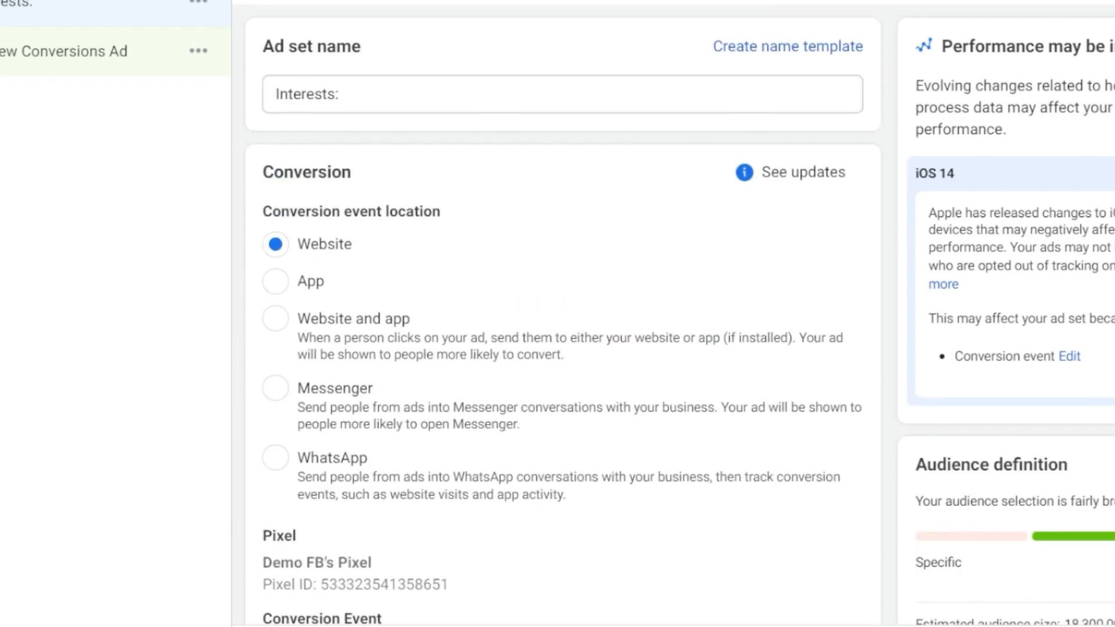
{"action": "left_click", "coordinate": [514, 88]}
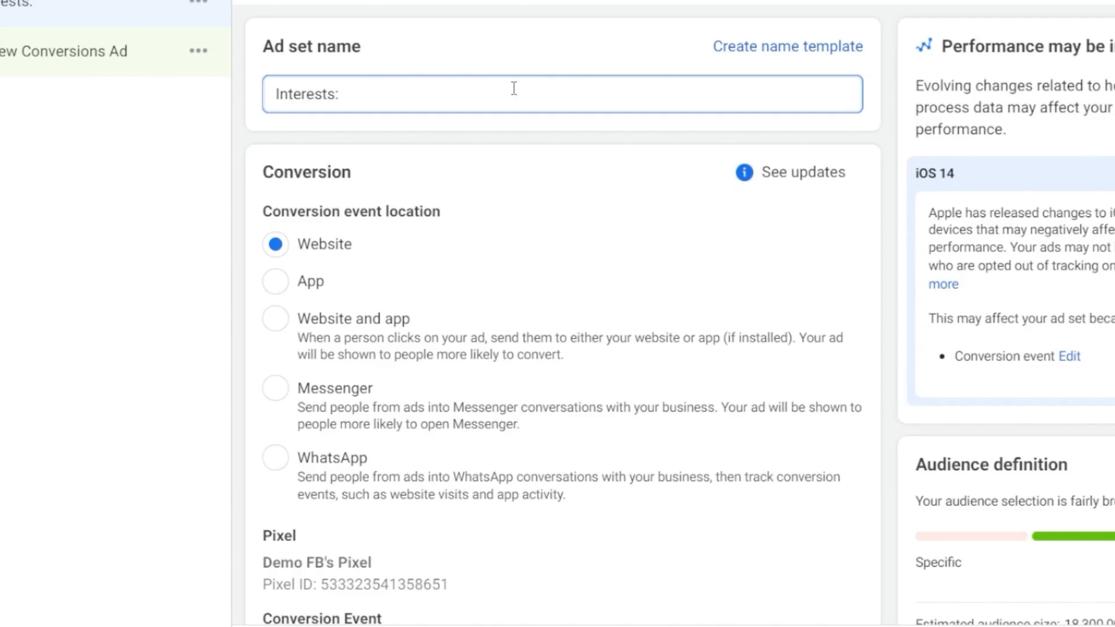
{"action": "type", "text": "Fitness Clothing Brands"}
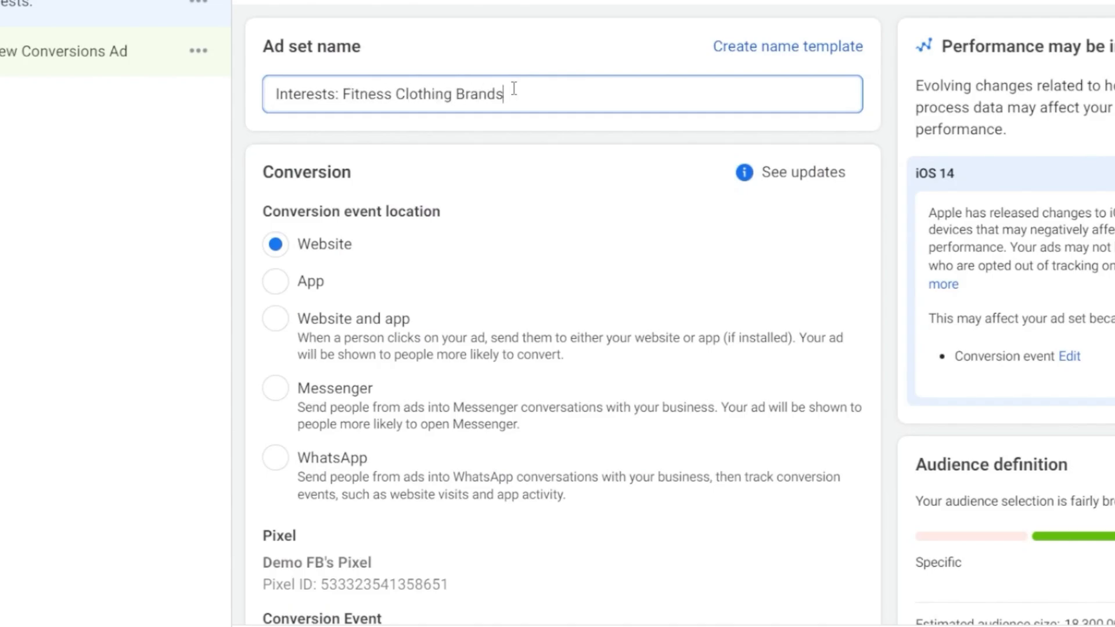
{"action": "left_click", "coordinate": [595, 62]}
Review the ad set's budget, detailed targeting and placement settings
{"action": "scroll", "coordinate": [580, 145], "scroll_direction": "down", "scroll_amount": 20}
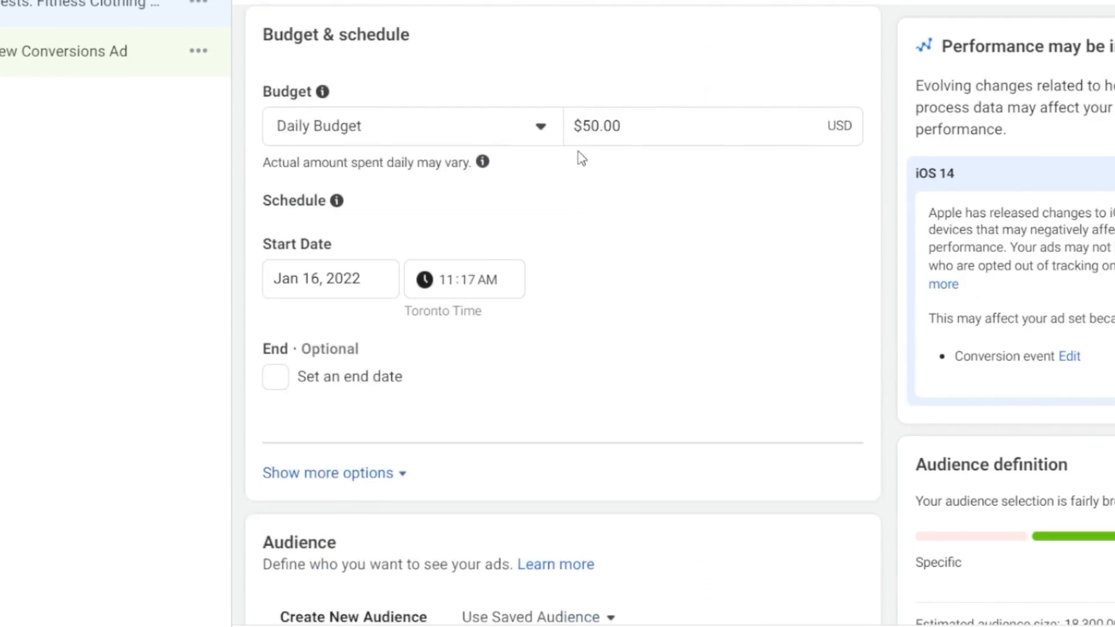
{"action": "scroll", "coordinate": [583, 168], "scroll_direction": "down", "scroll_amount": 15}
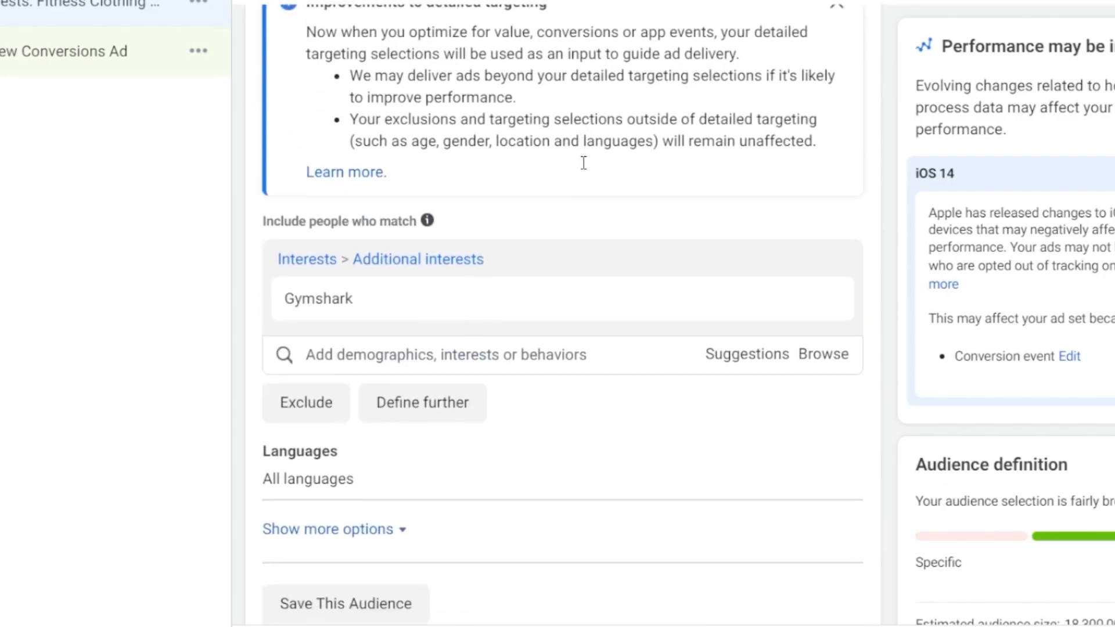
{"action": "mouse_move", "coordinate": [418, 235]}
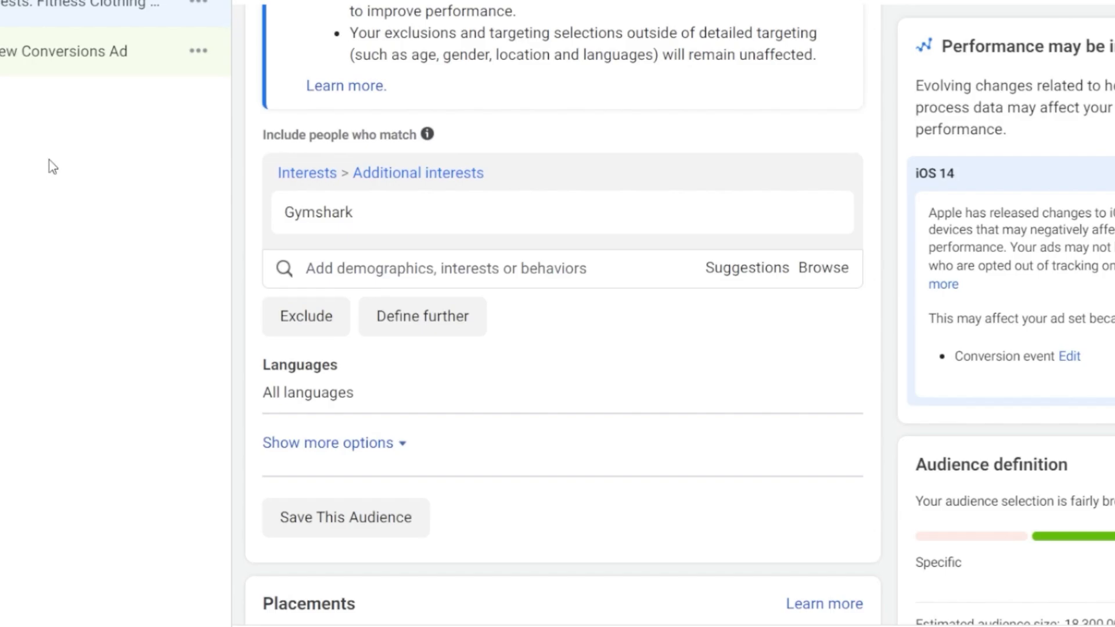
{"action": "mouse_move", "coordinate": [389, 224]}
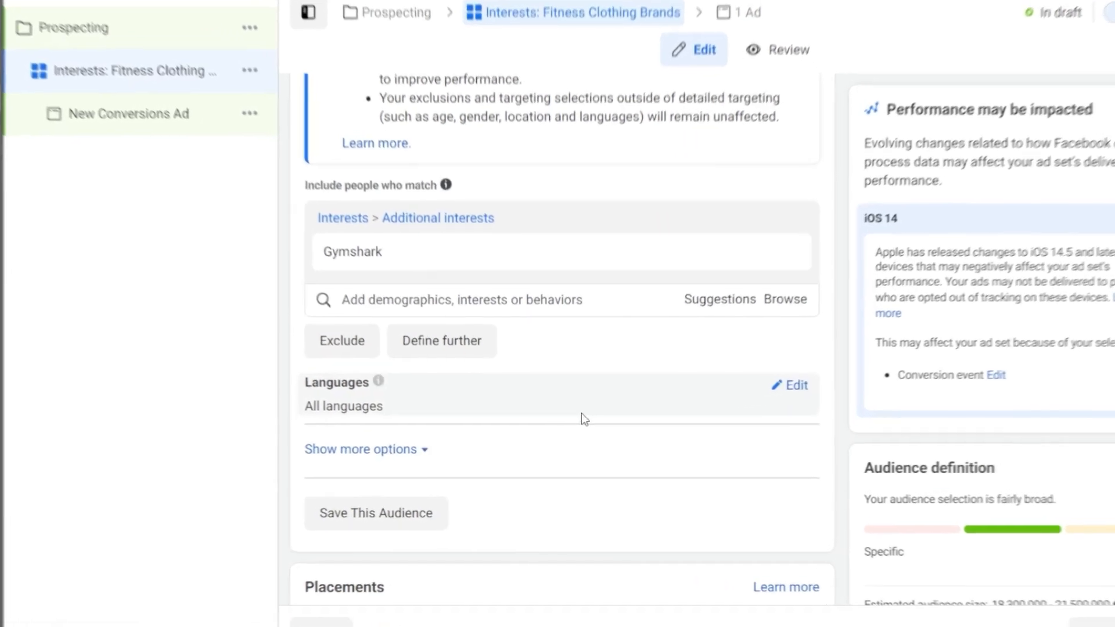
{"action": "scroll", "coordinate": [584, 388], "scroll_direction": "down", "scroll_amount": 5}
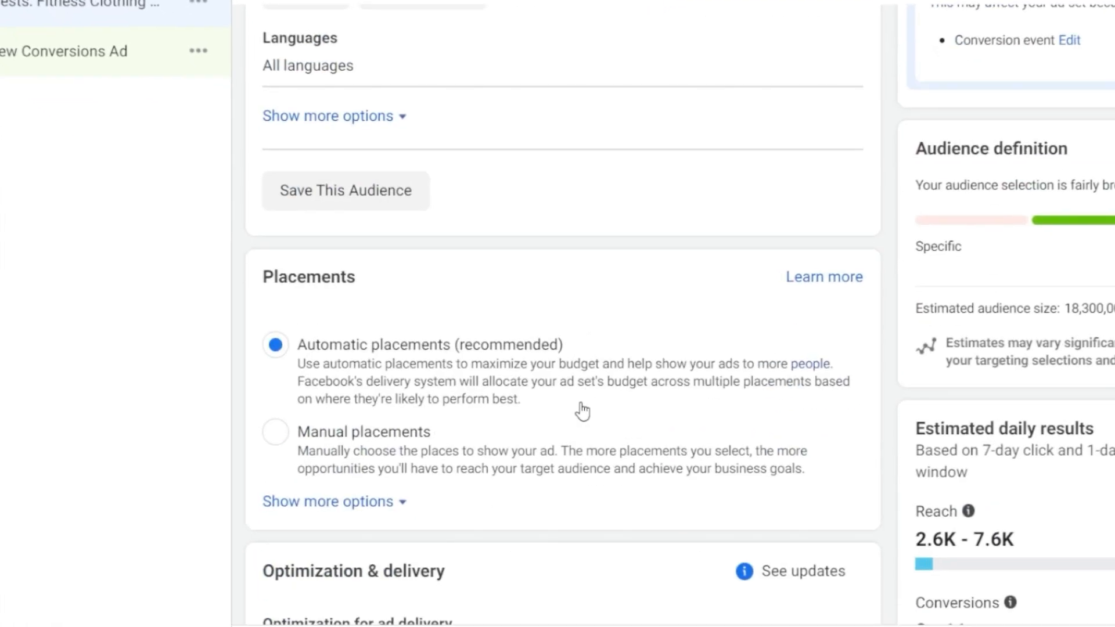
Review the ad set's placements and expand the additional optimization and delivery options
{"action": "scroll", "coordinate": [582, 411], "scroll_direction": "down", "scroll_amount": 2}
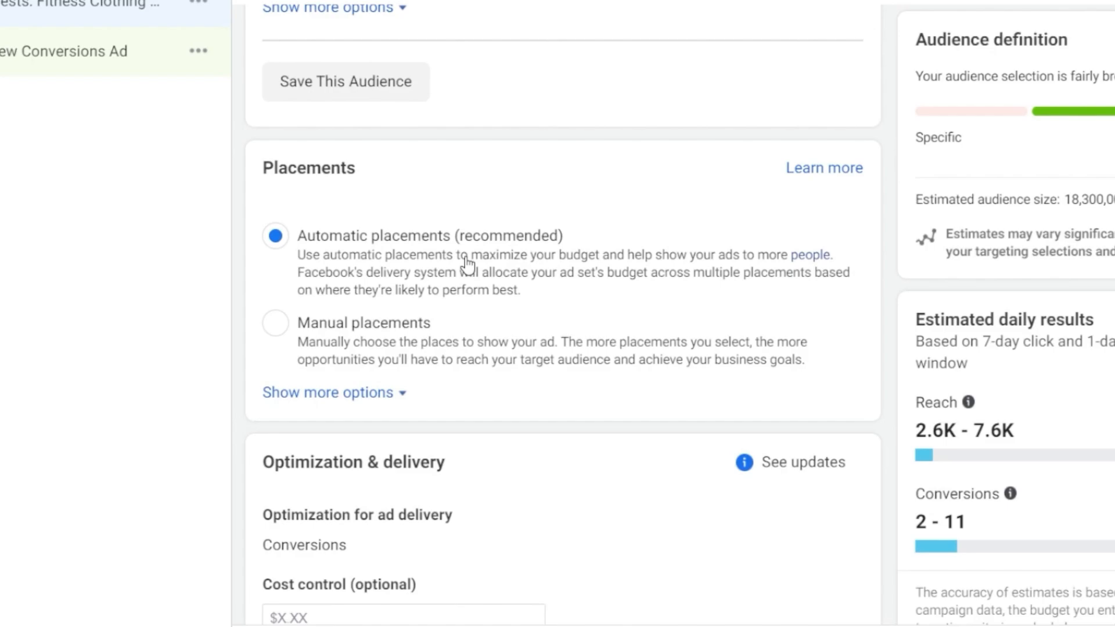
{"action": "scroll", "coordinate": [468, 265], "scroll_direction": "down", "scroll_amount": 3}
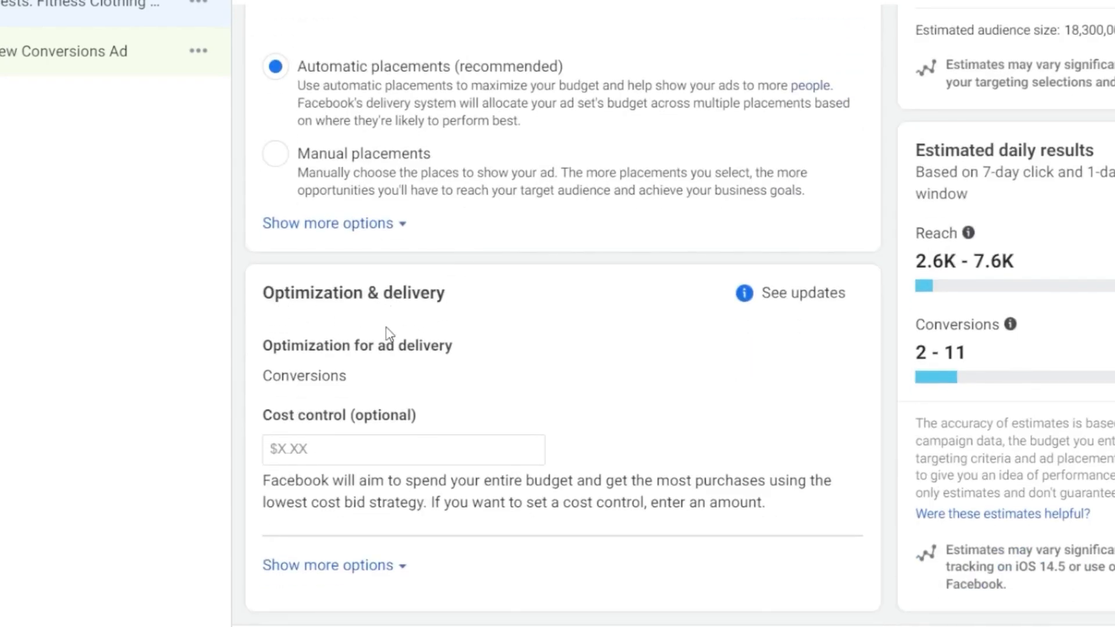
{"action": "left_click", "coordinate": [396, 579]}
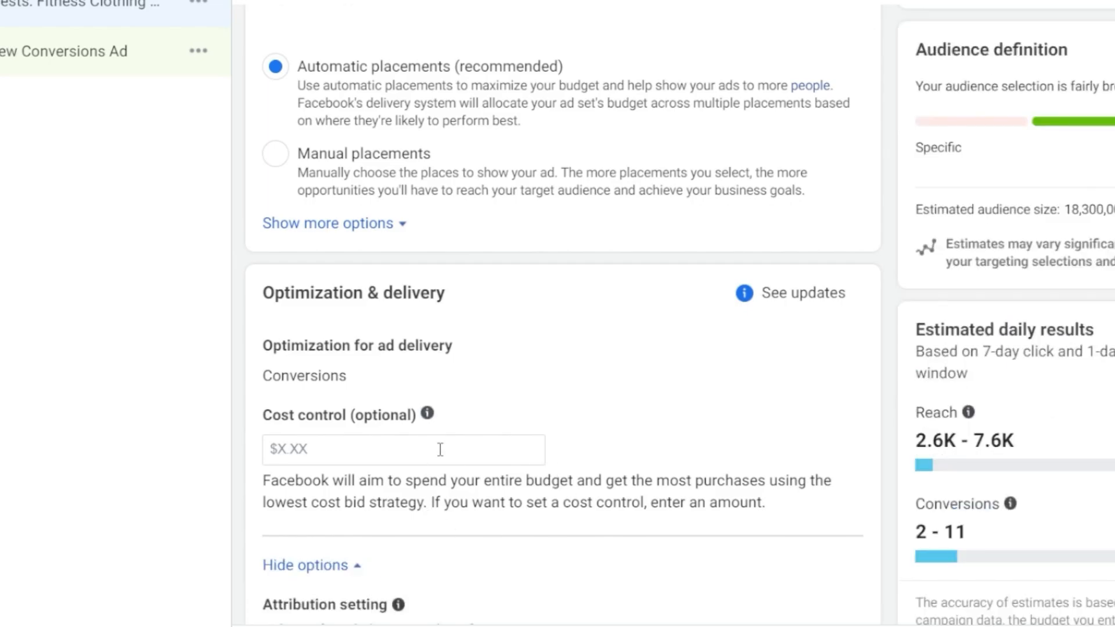
{"action": "scroll", "coordinate": [580, 464], "scroll_direction": "down", "scroll_amount": 3}
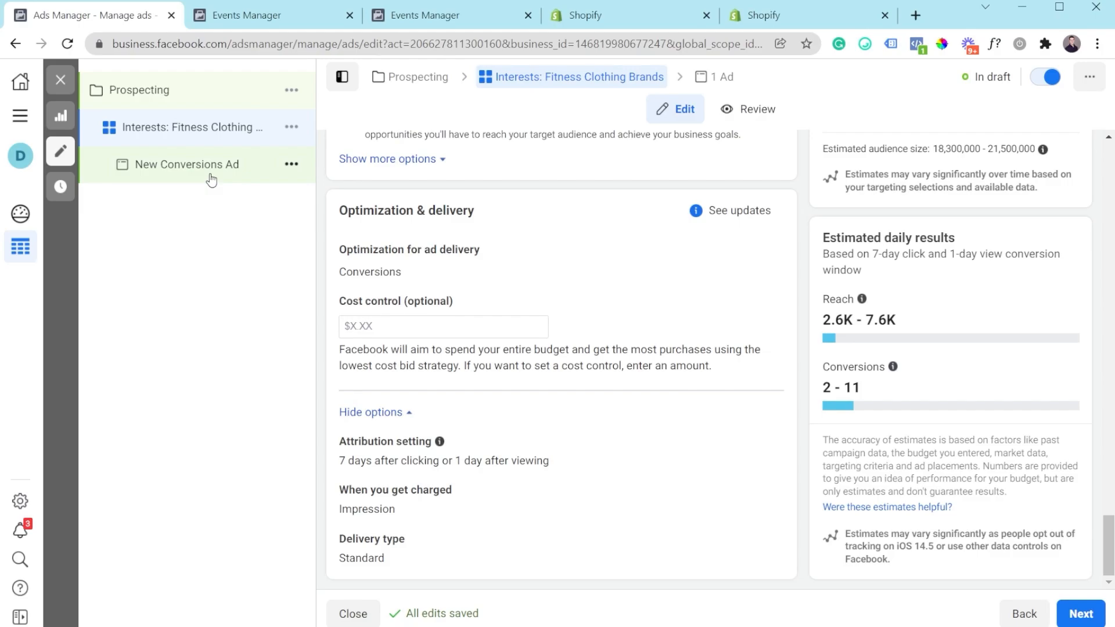
Open the New Conversions Ad for editing and turn on its ad preview
{"action": "left_click", "coordinate": [211, 174]}
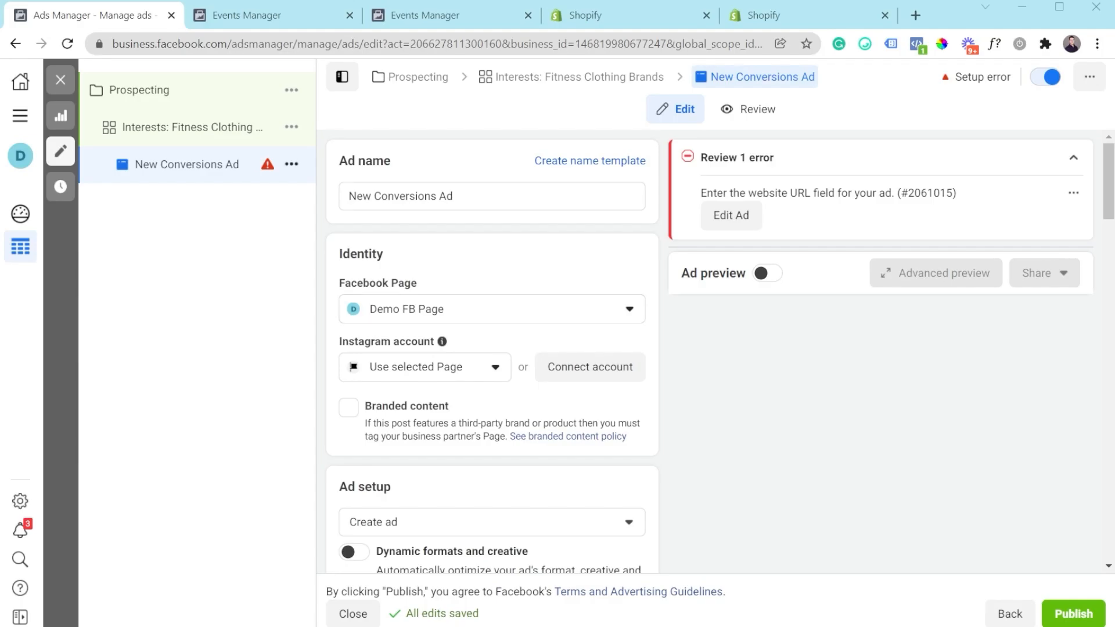
{"action": "mouse_move", "coordinate": [425, 282]}
{"action": "left_click", "coordinate": [767, 273]}
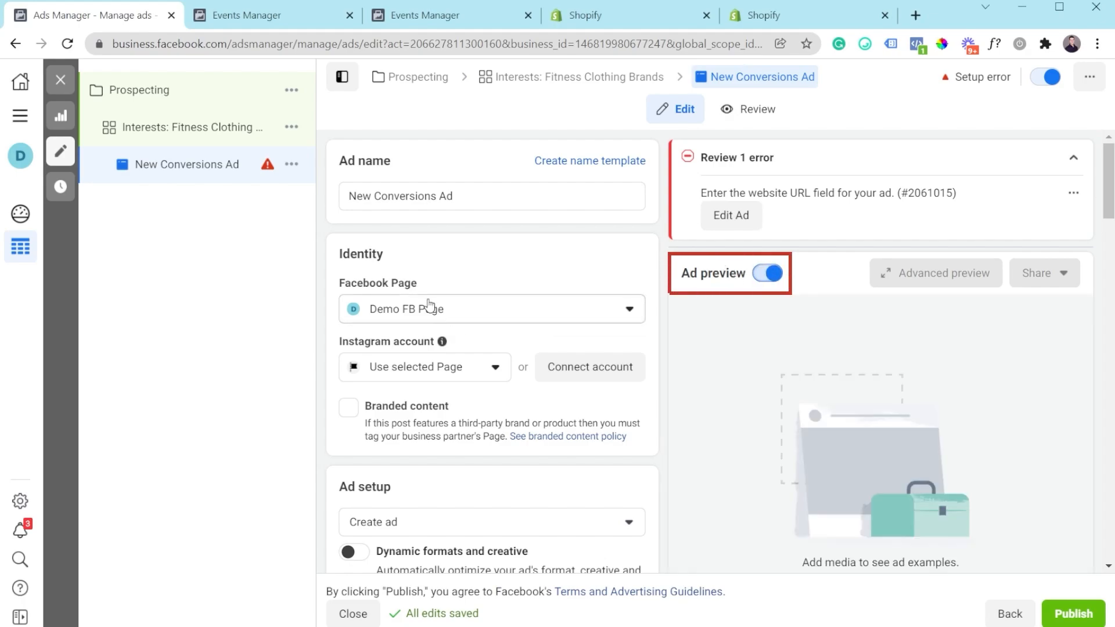
Try Use existing post as the ad setup and return the setting to Create ad
{"action": "scroll", "coordinate": [511, 290], "scroll_direction": "down", "scroll_amount": 1}
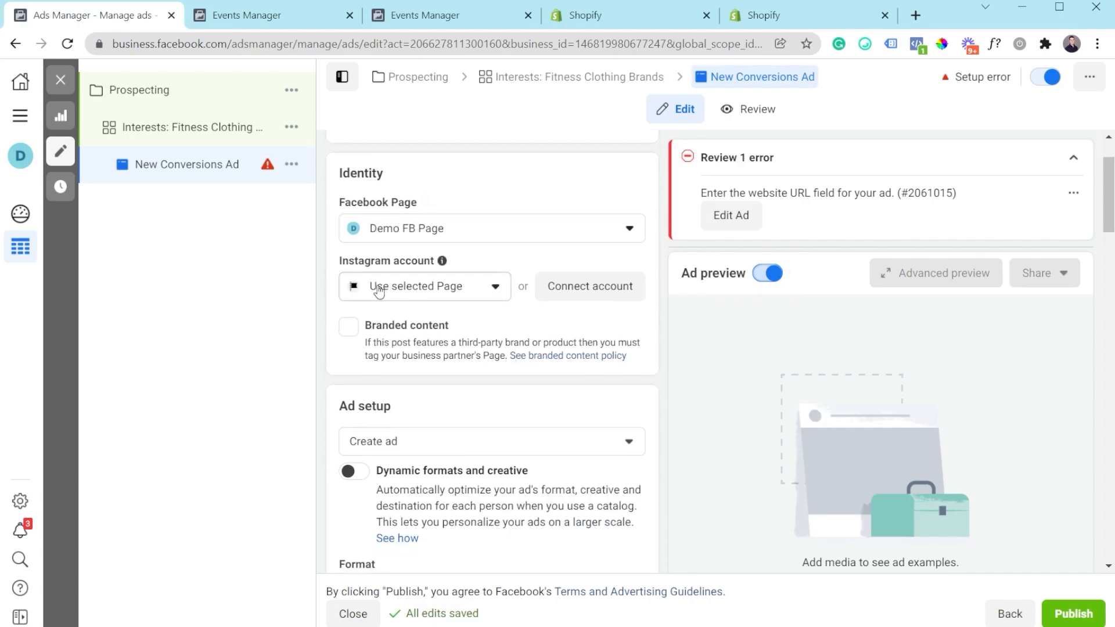
{"action": "scroll", "coordinate": [502, 310], "scroll_direction": "down", "scroll_amount": 1}
{"action": "scroll", "coordinate": [502, 311], "scroll_direction": "down", "scroll_amount": 2}
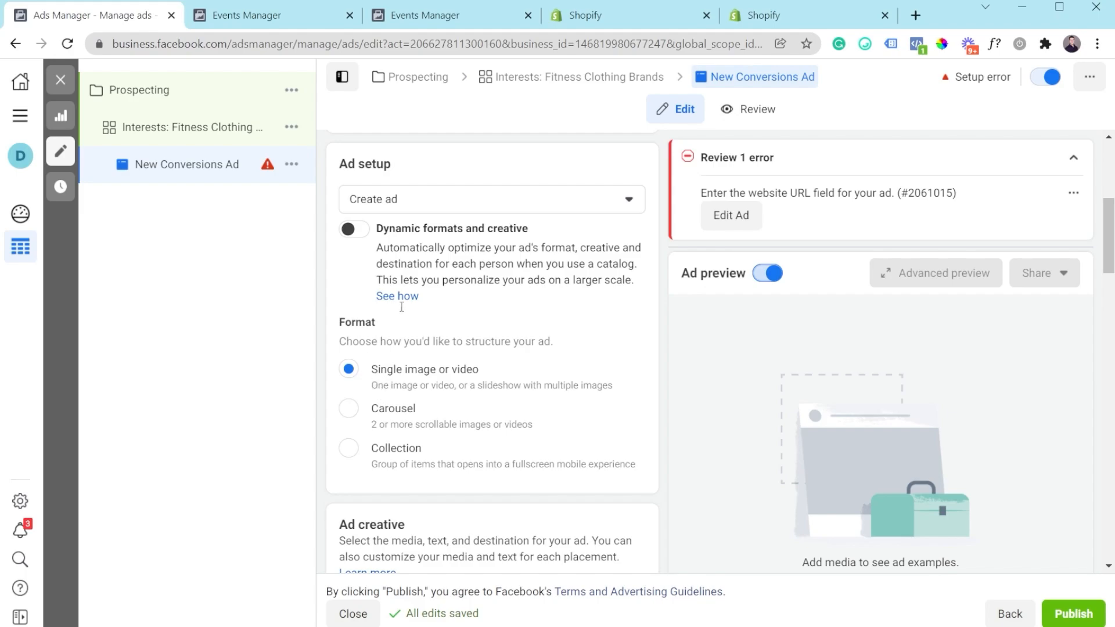
{"action": "left_click", "coordinate": [468, 200]}
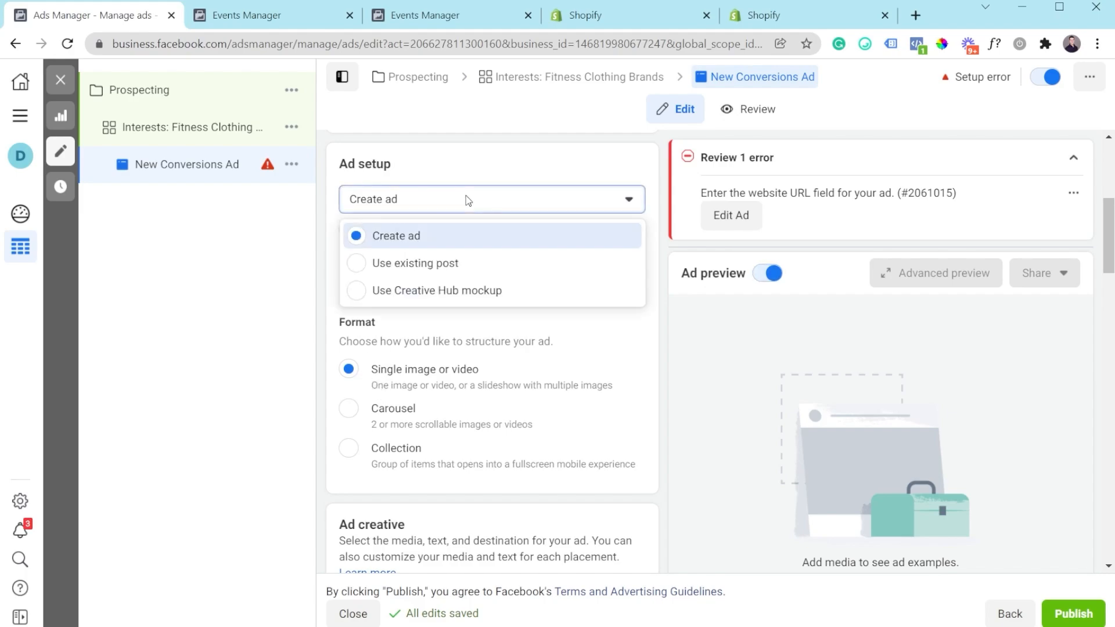
{"action": "left_click", "coordinate": [447, 266]}
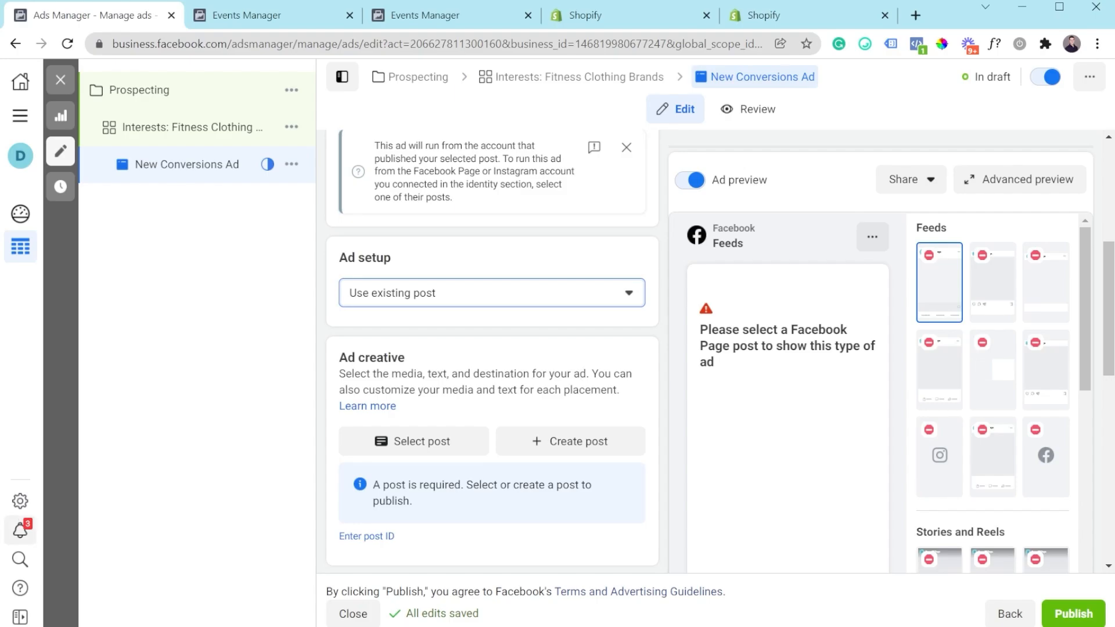
{"action": "left_click", "coordinate": [480, 295]}
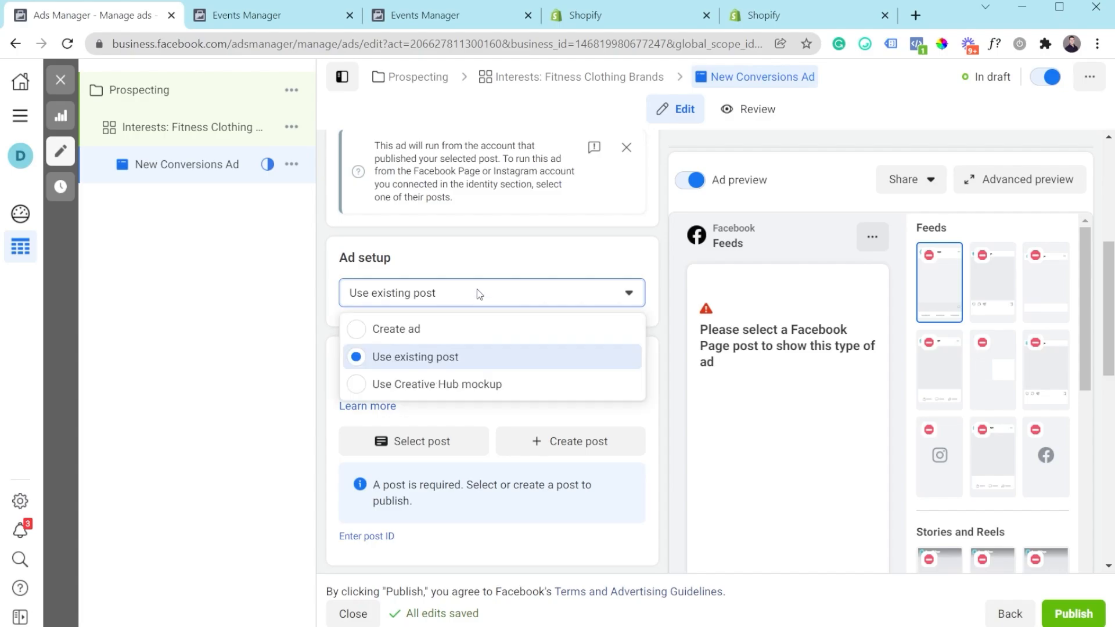
{"action": "left_click", "coordinate": [464, 329]}
Add a second, empty primary text option to the ad creative
{"action": "scroll", "coordinate": [500, 360], "scroll_direction": "down", "scroll_amount": 5}
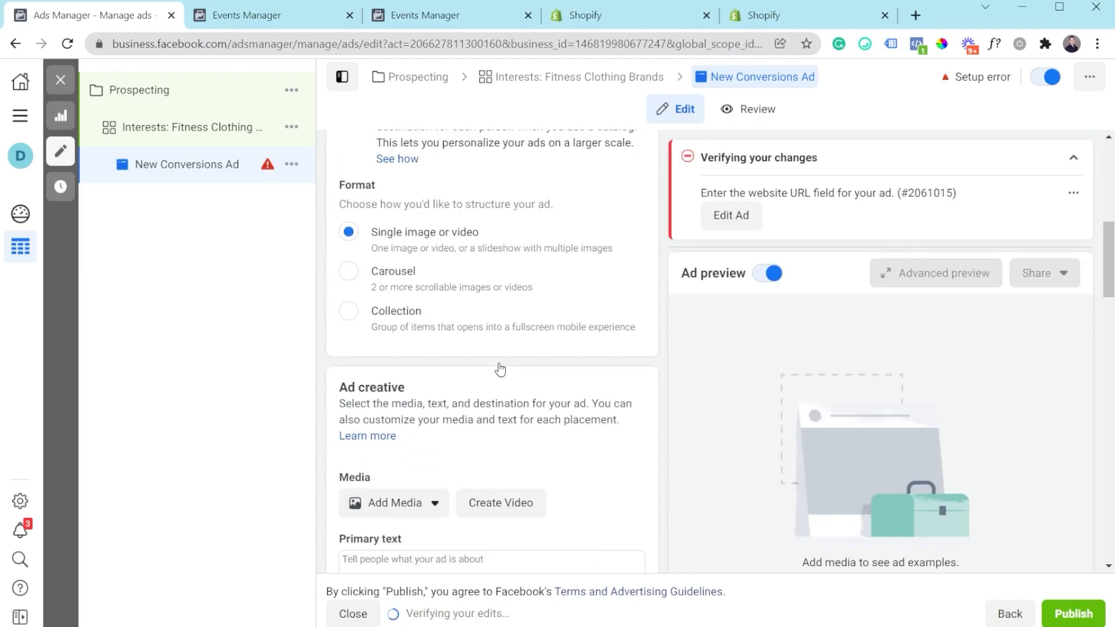
{"action": "left_click", "coordinate": [391, 388]}
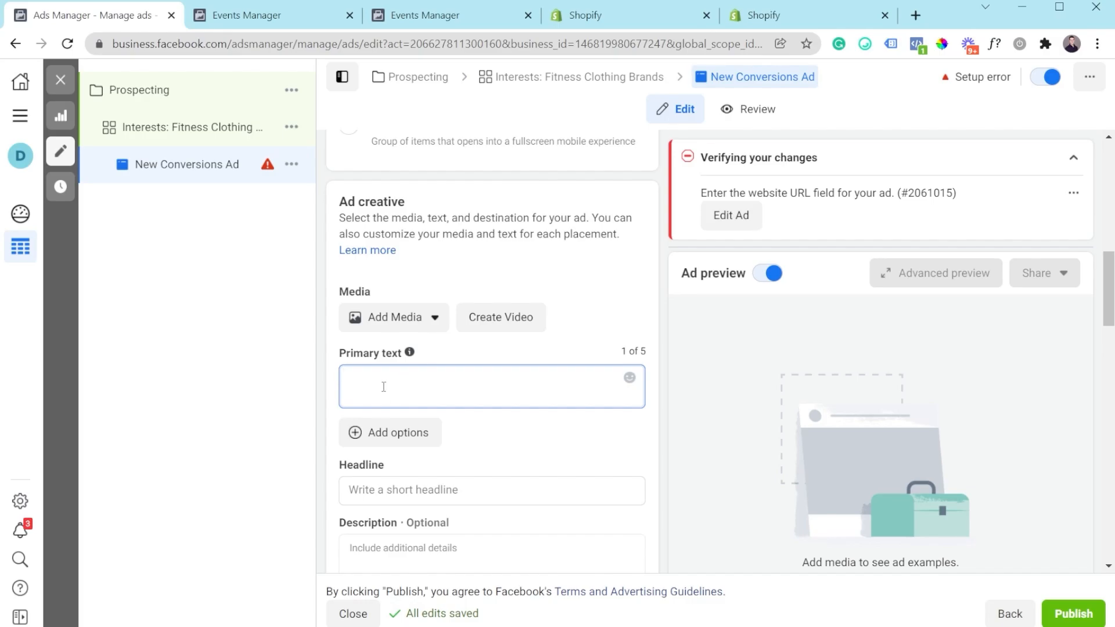
{"action": "left_click", "coordinate": [400, 431]}
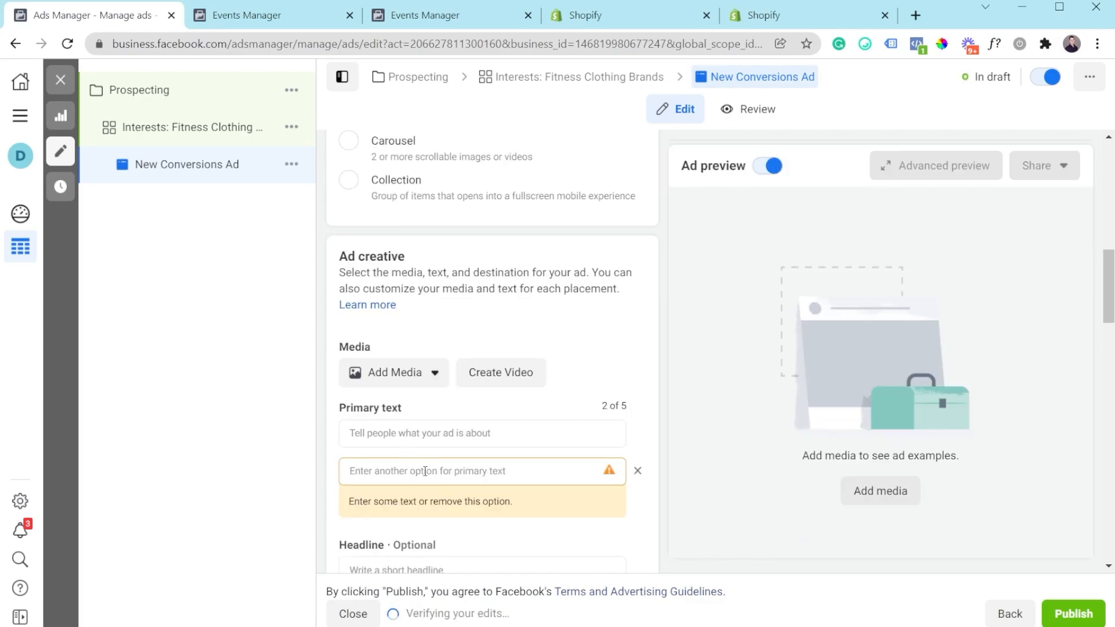
{"action": "scroll", "coordinate": [441, 431], "scroll_direction": "down", "scroll_amount": 1}
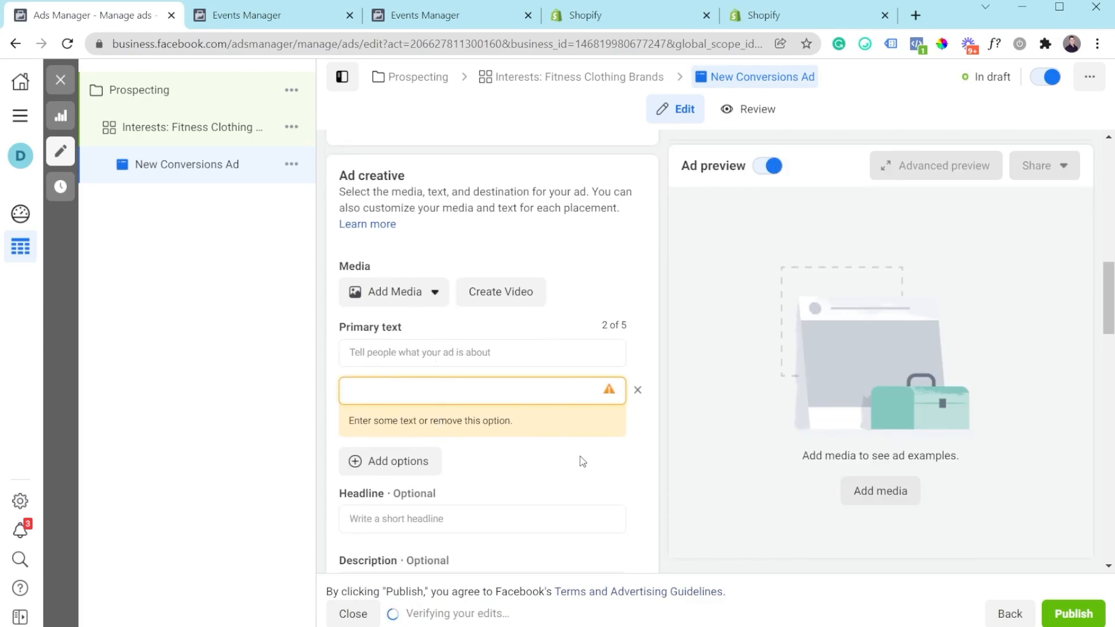
{"action": "scroll", "coordinate": [425, 383], "scroll_direction": "down", "scroll_amount": 3}
Look at the ad creative's optional headline and description fields
{"action": "left_click", "coordinate": [428, 352]}
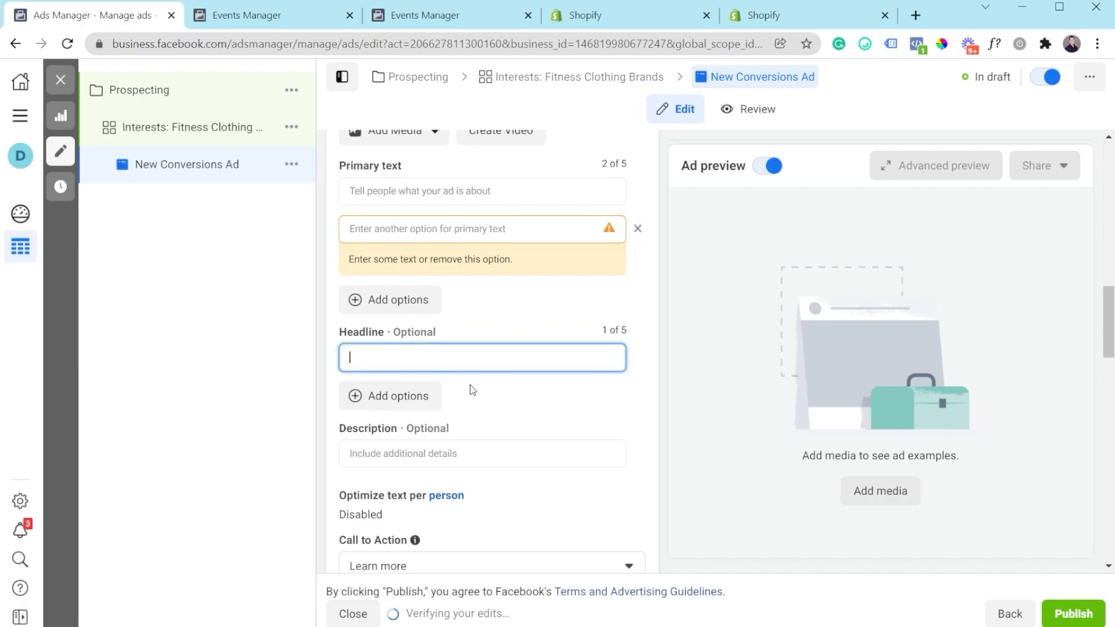
{"action": "left_click", "coordinate": [491, 399]}
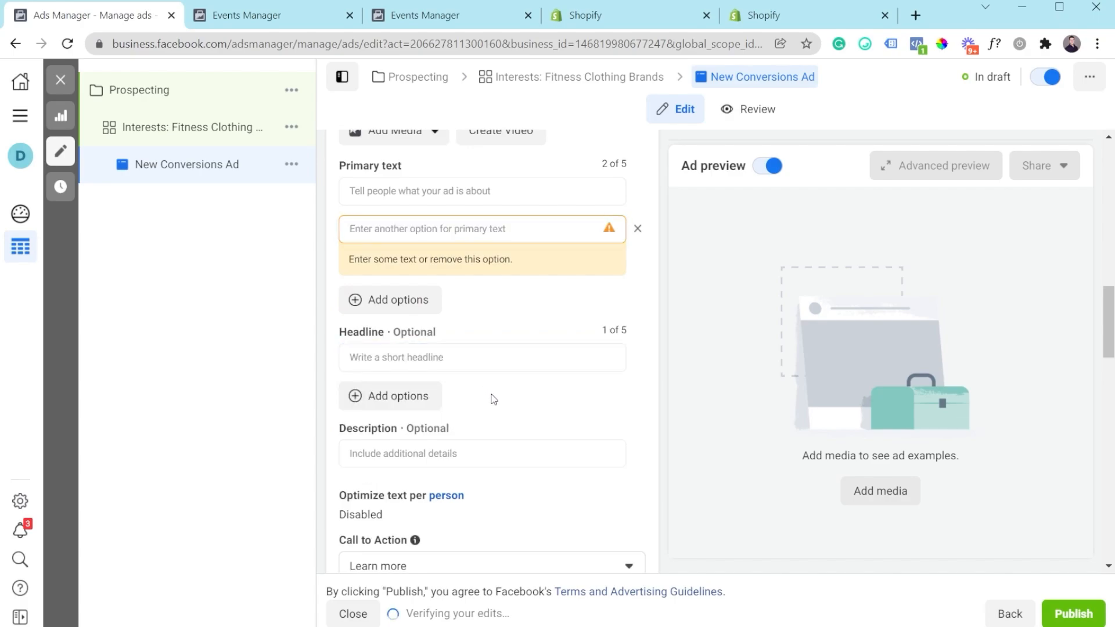
{"action": "scroll", "coordinate": [476, 393], "scroll_direction": "down", "scroll_amount": 1}
{"action": "left_click", "coordinate": [372, 376]}
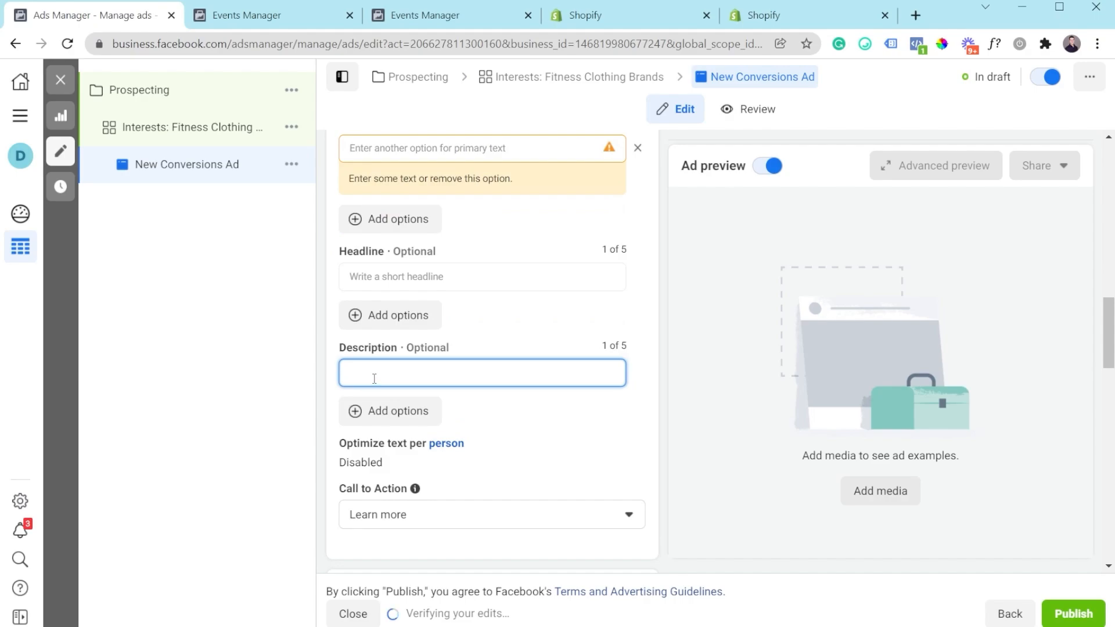
Turn on Optimize text per person for the ad creative
{"action": "scroll", "coordinate": [434, 456], "scroll_direction": "down", "scroll_amount": 1}
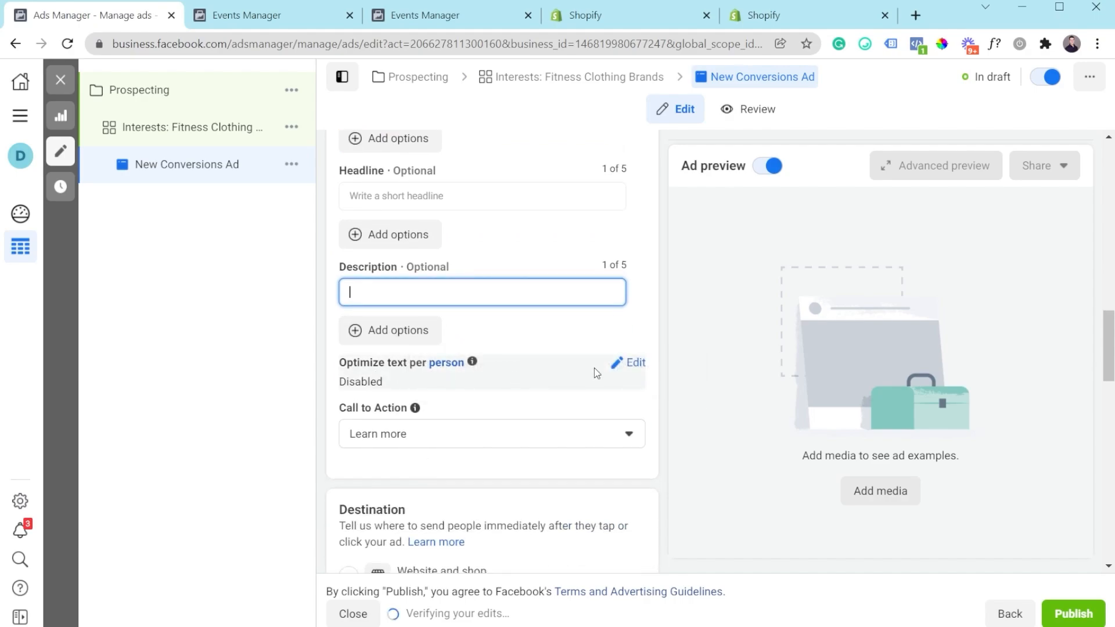
{"action": "left_click", "coordinate": [619, 366]}
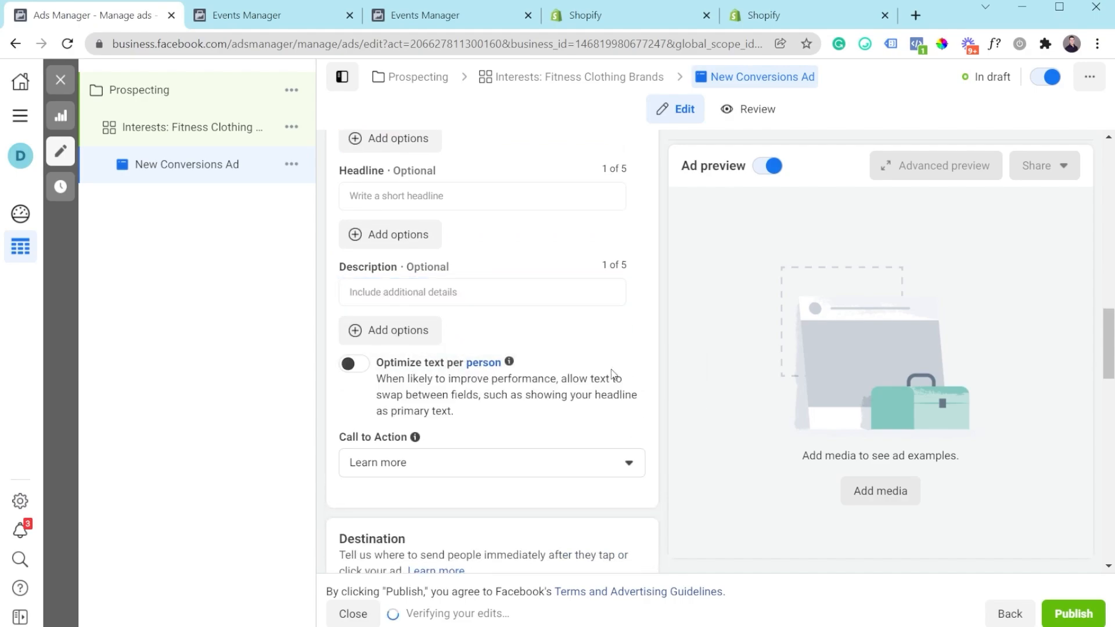
{"action": "left_click", "coordinate": [366, 365]}
Look through the available call-to-action choices for the ad
{"action": "scroll", "coordinate": [472, 412], "scroll_direction": "down", "scroll_amount": 2}
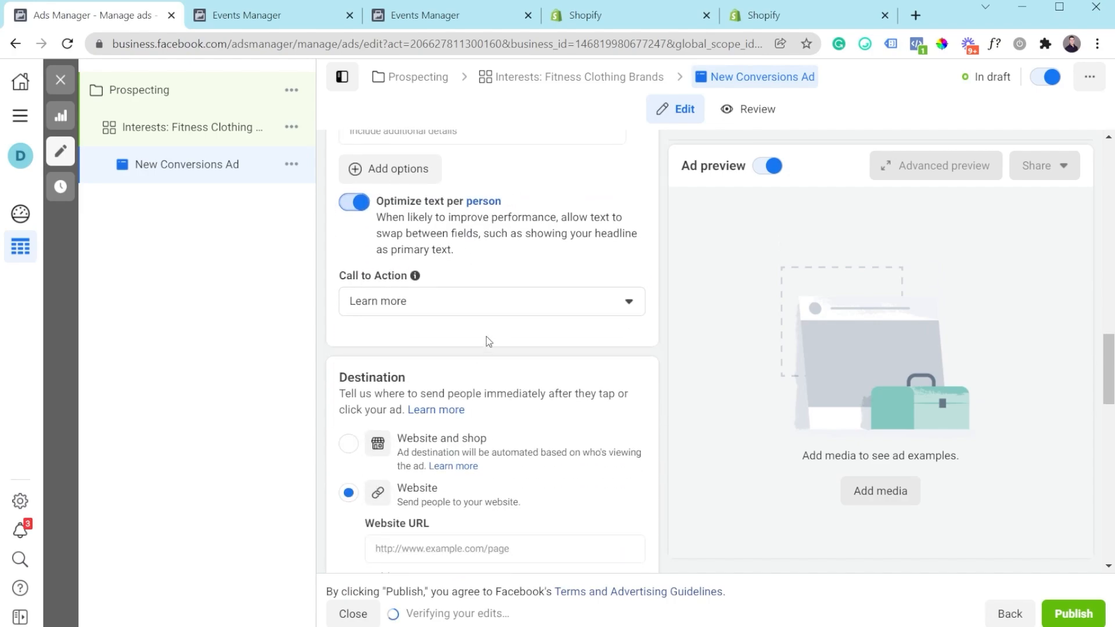
{"action": "left_click", "coordinate": [482, 303]}
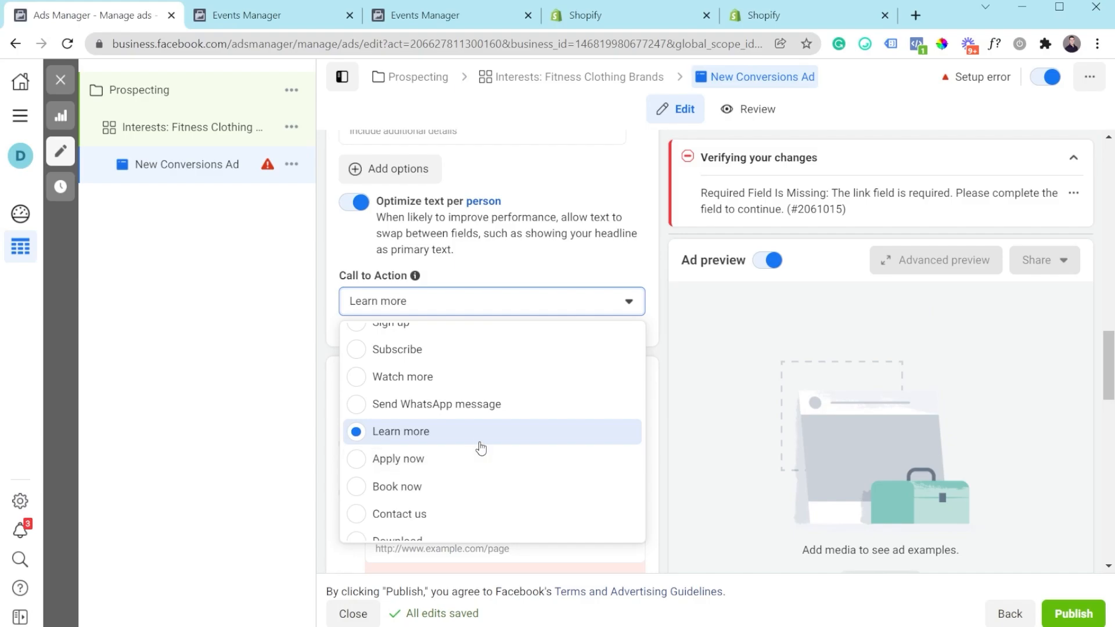
{"action": "scroll", "coordinate": [464, 494], "scroll_direction": "down", "scroll_amount": 1}
{"action": "scroll", "coordinate": [471, 478], "scroll_direction": "up", "scroll_amount": 2}
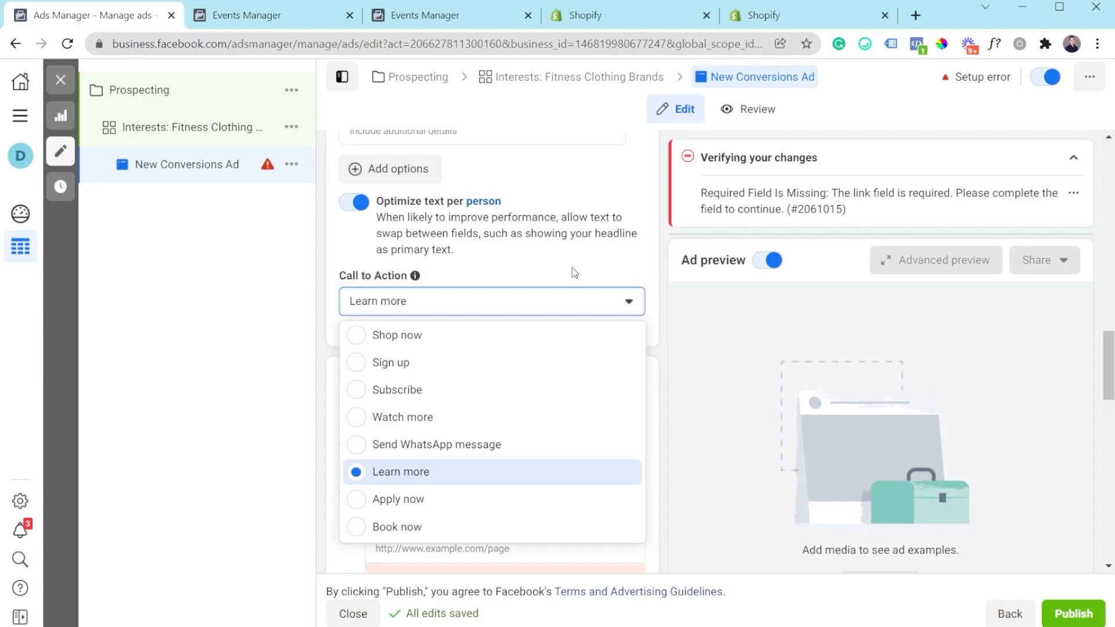
{"action": "left_click", "coordinate": [574, 273]}
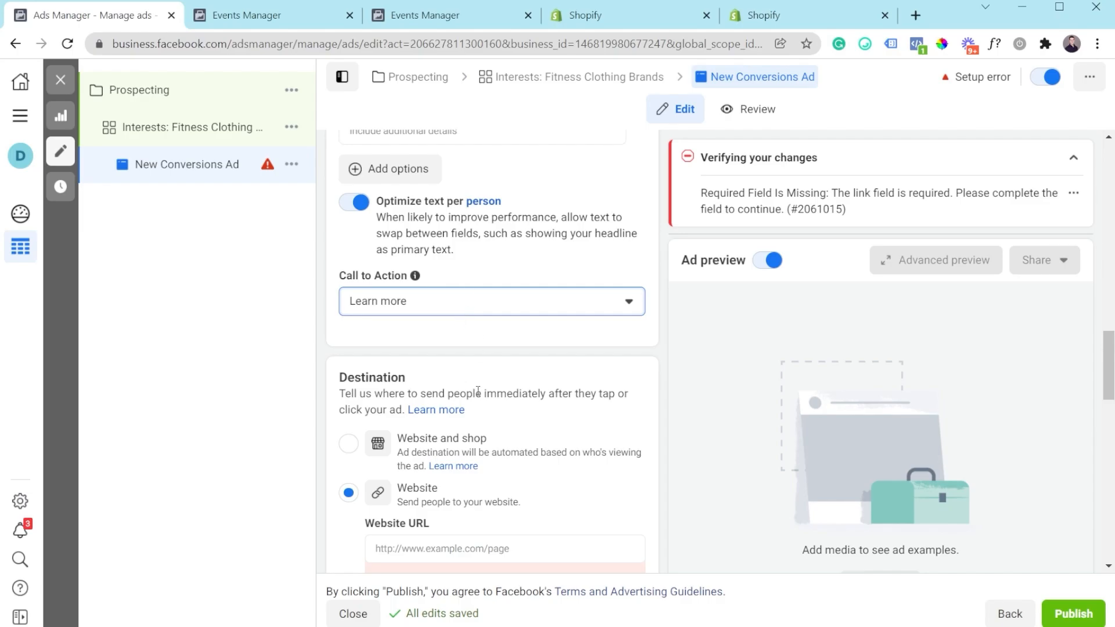
Look at the destination's website URL field and the URL parameter builder
{"action": "scroll", "coordinate": [478, 391], "scroll_direction": "down", "scroll_amount": 3}
{"action": "left_click", "coordinate": [451, 387]}
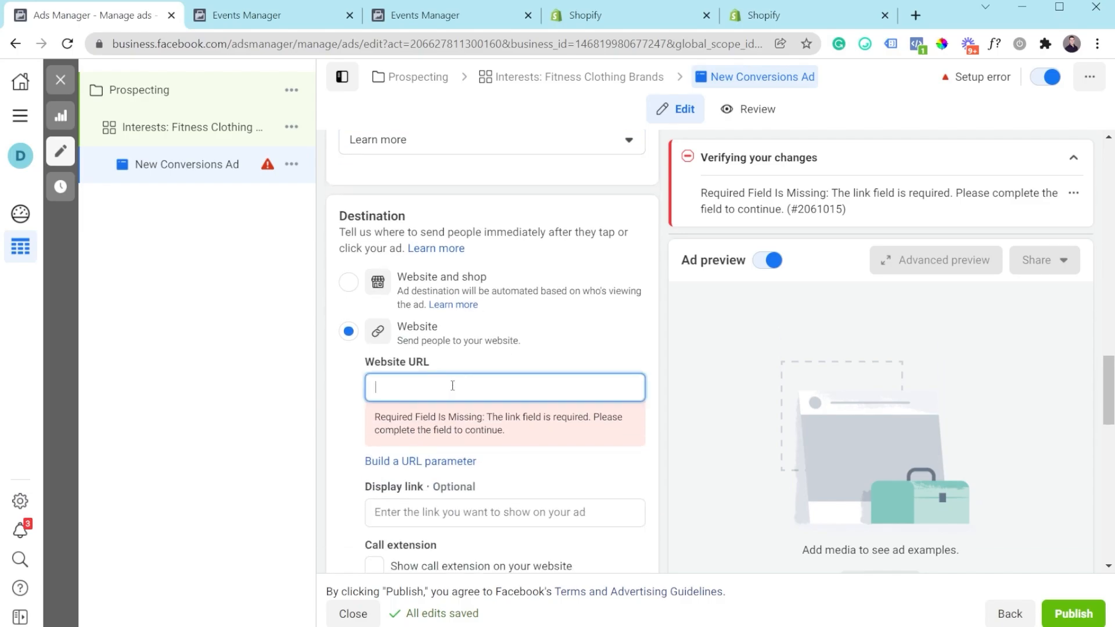
{"action": "left_click", "coordinate": [436, 462]}
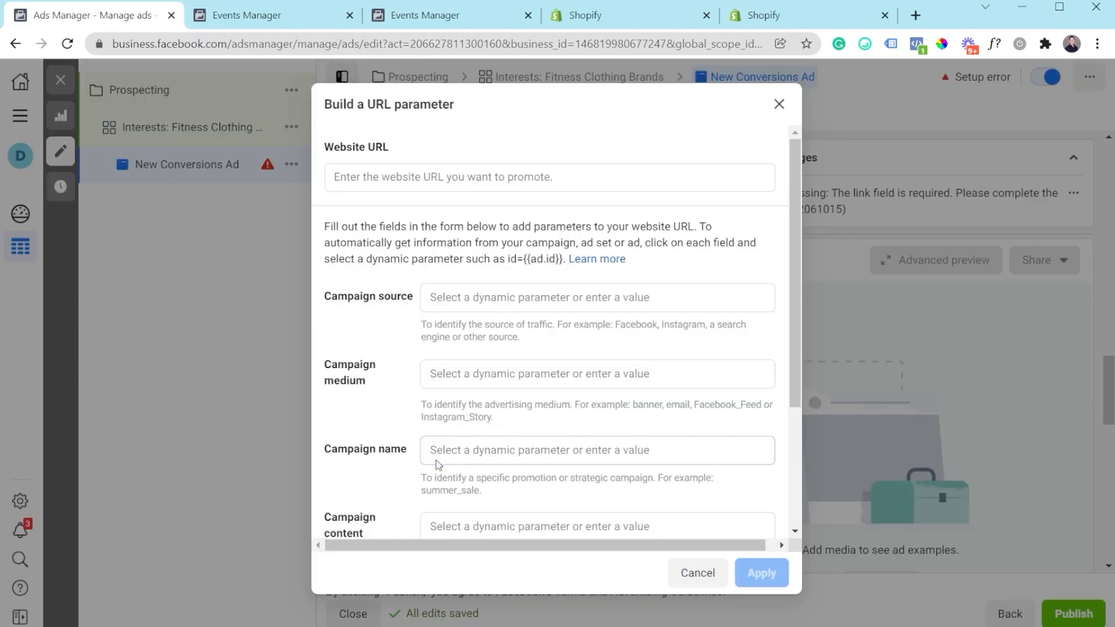
{"action": "left_click", "coordinate": [778, 107]}
Examine the ad's tracking settings, including website events, the pixel and offline events
{"action": "scroll", "coordinate": [576, 369], "scroll_direction": "down", "scroll_amount": 4}
{"action": "scroll", "coordinate": [575, 375], "scroll_direction": "down", "scroll_amount": 7}
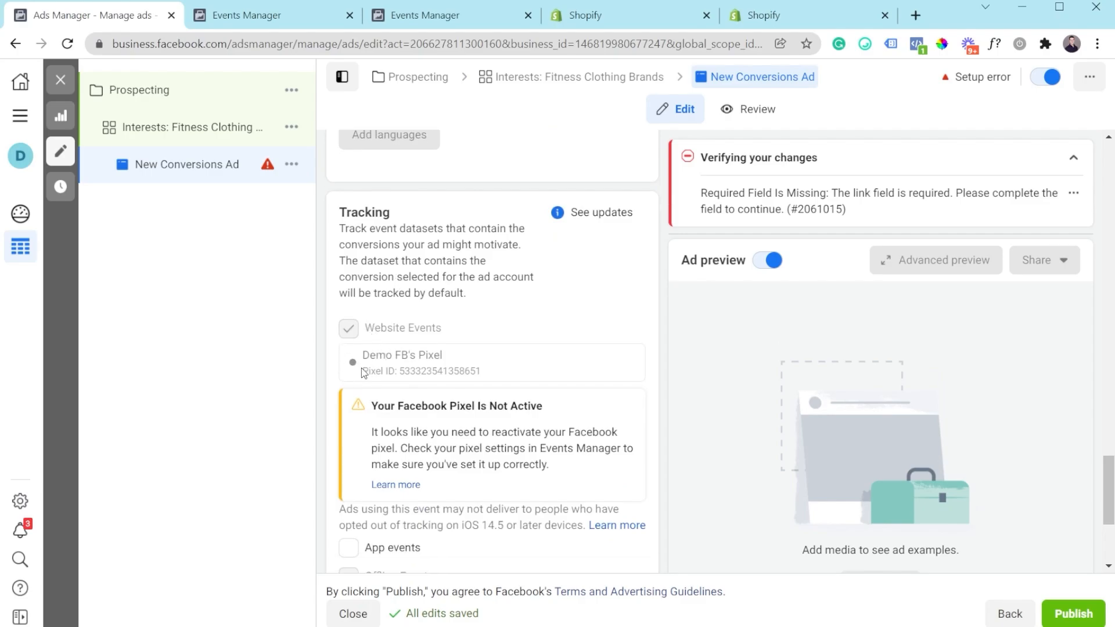
{"action": "scroll", "coordinate": [460, 374], "scroll_direction": "down", "scroll_amount": 1}
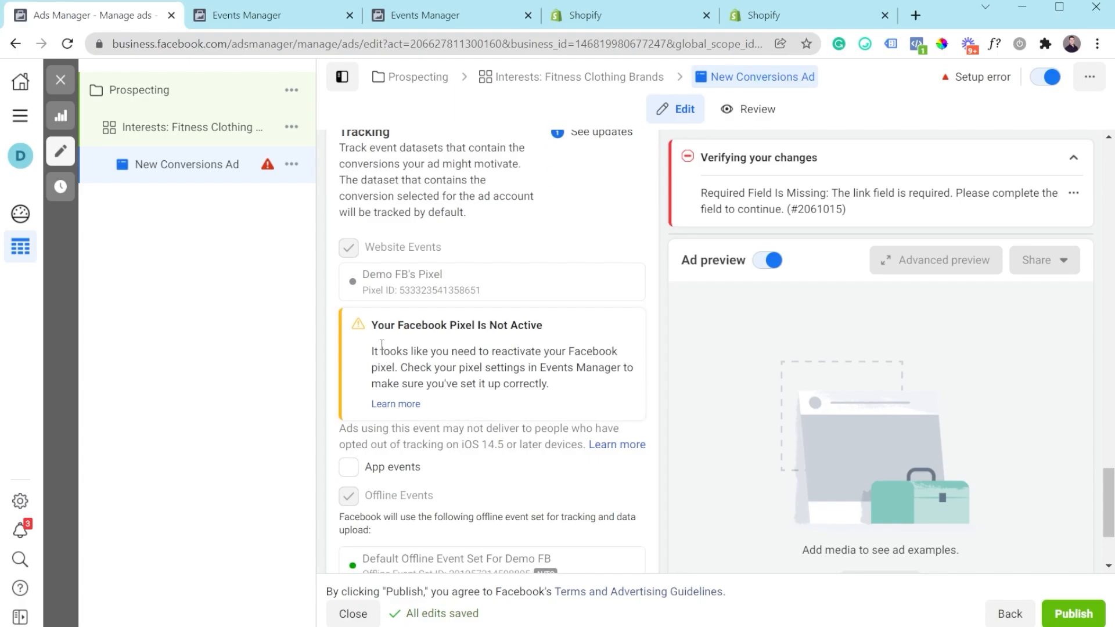
{"action": "scroll", "coordinate": [519, 357], "scroll_direction": "down", "scroll_amount": 1}
{"action": "scroll", "coordinate": [519, 357], "scroll_direction": "down", "scroll_amount": 2}
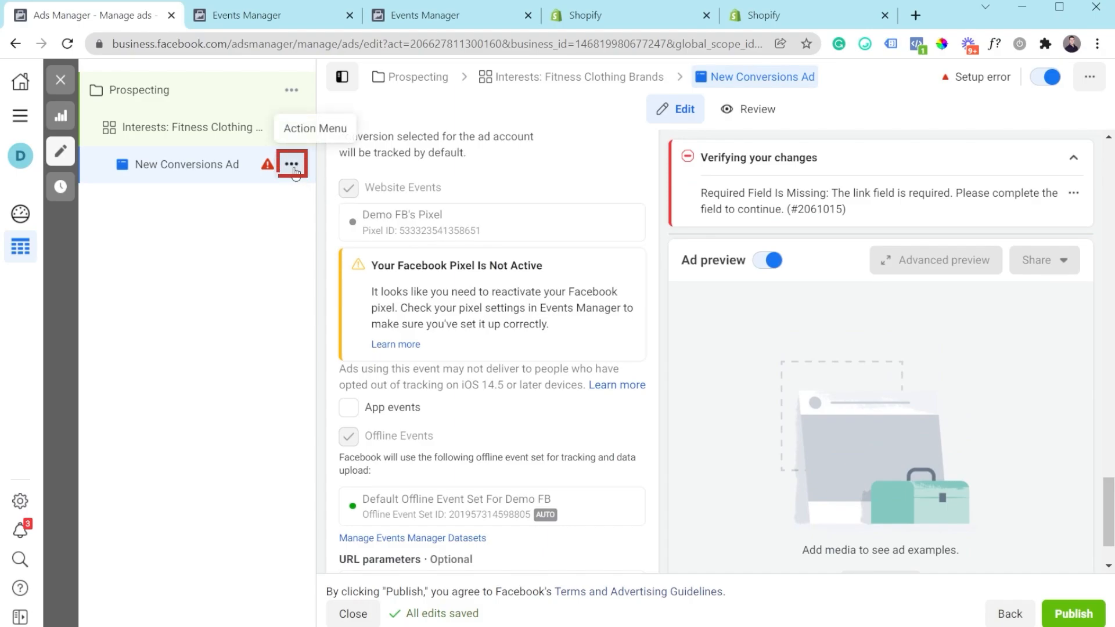
Look over the ad's identity and setup settings and view the actions available for the New Conversions Ad
{"action": "scroll", "coordinate": [505, 197], "scroll_direction": "up", "scroll_amount": 10}
{"action": "scroll", "coordinate": [517, 254], "scroll_direction": "up", "scroll_amount": 15}
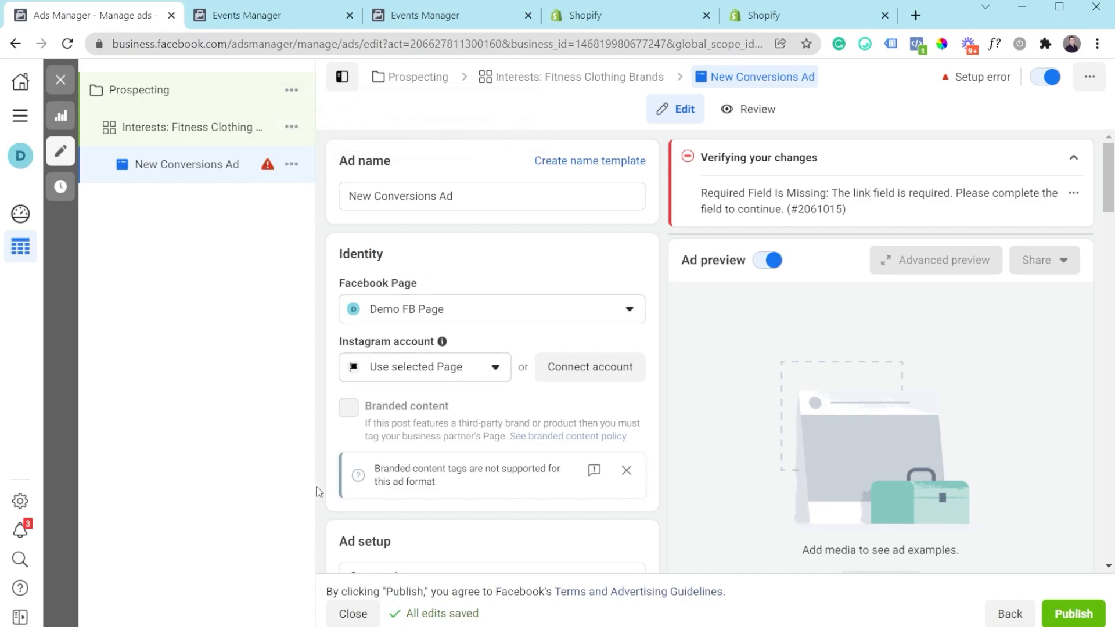
{"action": "scroll", "coordinate": [511, 462], "scroll_direction": "down", "scroll_amount": 3}
{"action": "scroll", "coordinate": [506, 463], "scroll_direction": "down", "scroll_amount": 1}
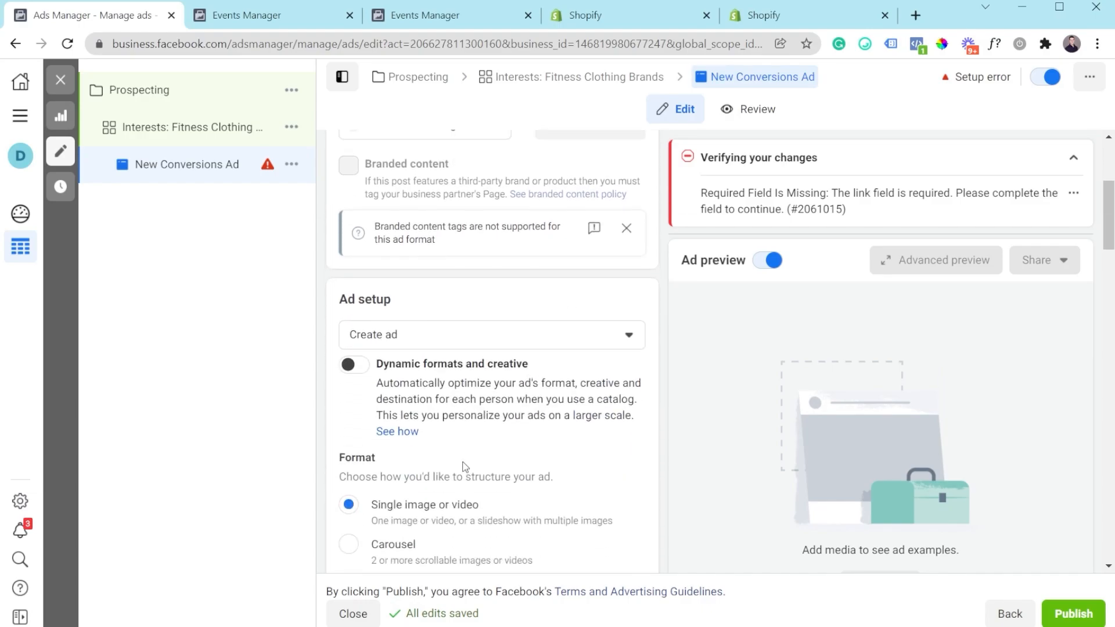
{"action": "left_click", "coordinate": [292, 164]}
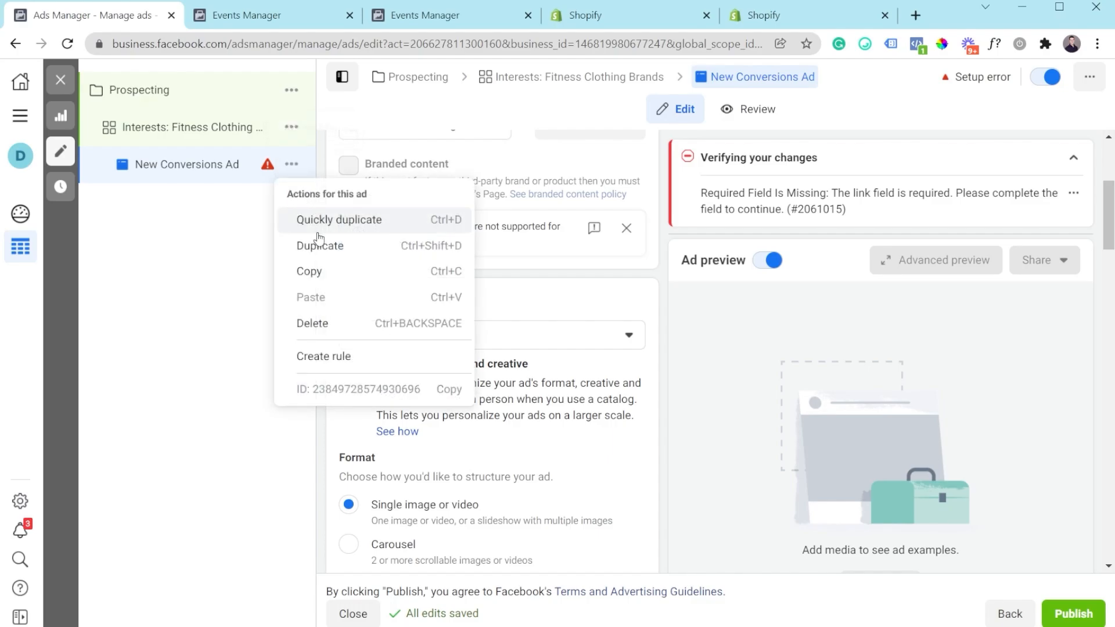
{"action": "left_click", "coordinate": [244, 248]}
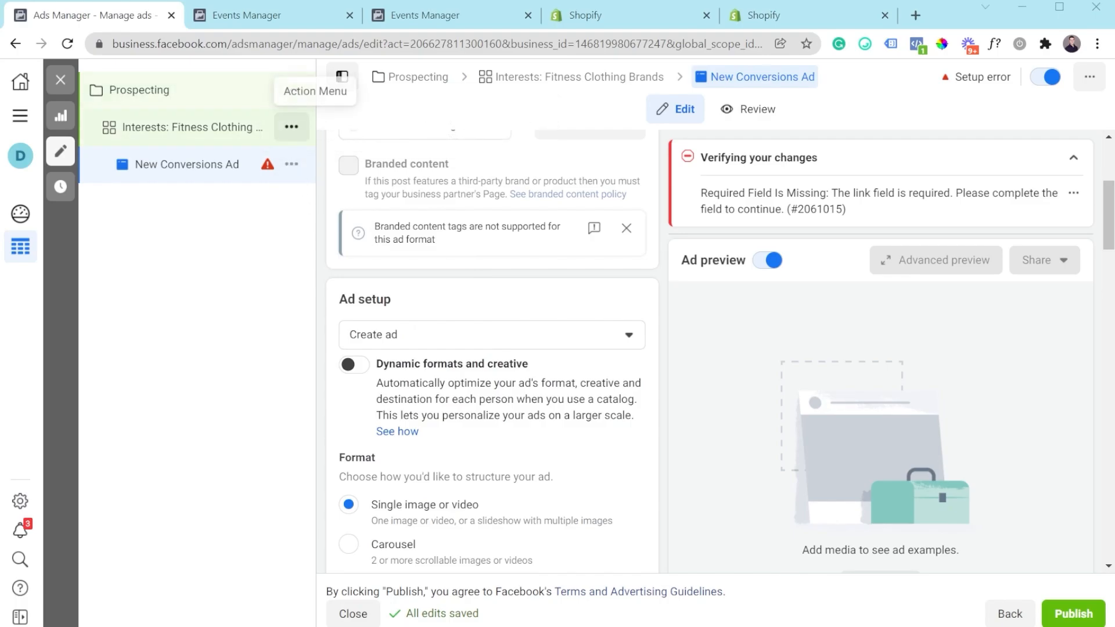
Duplicate the Interests: Fitness Clothing Brands ad set within the Prospecting campaign and name the copy LAL 4%
{"action": "left_click", "coordinate": [292, 127]}
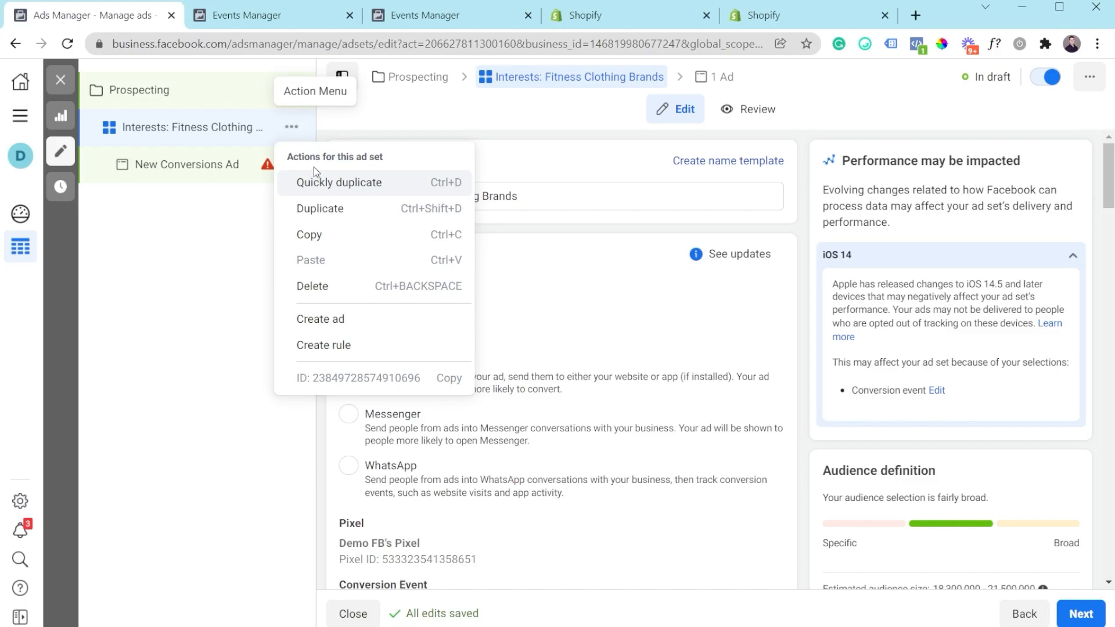
{"action": "left_click", "coordinate": [335, 209]}
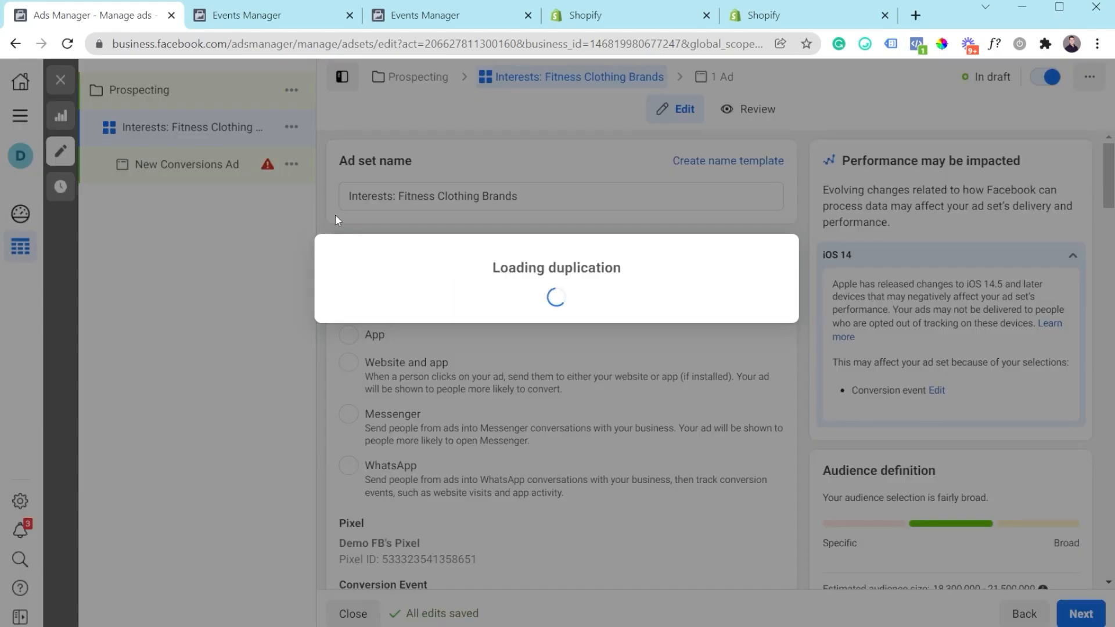
{"action": "left_click", "coordinate": [748, 490]}
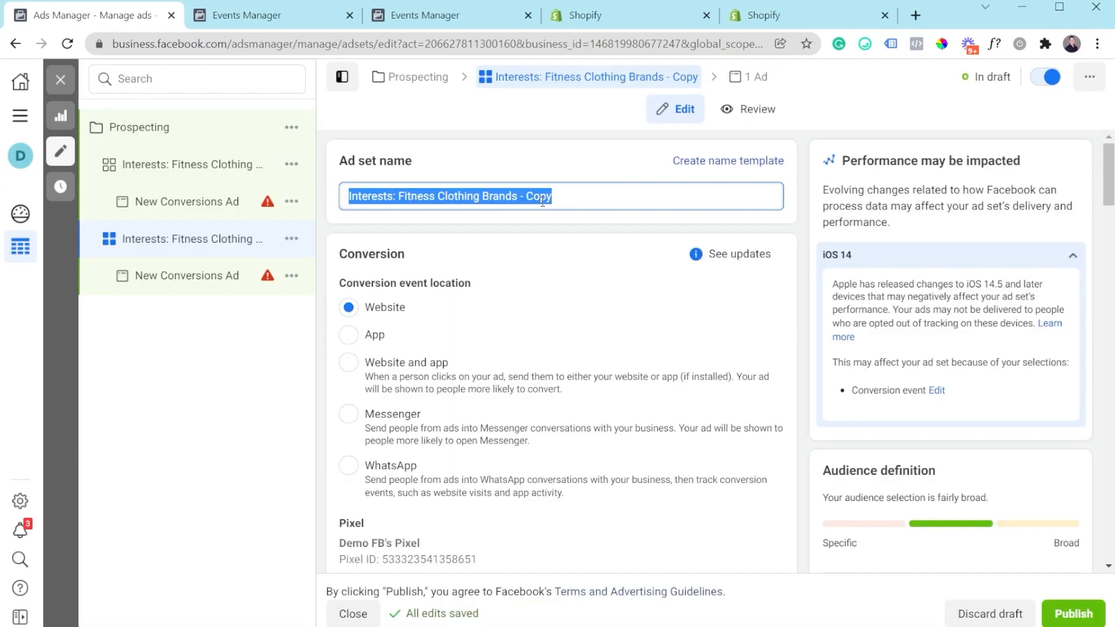
{"action": "type", "text": "LAL 4%"}
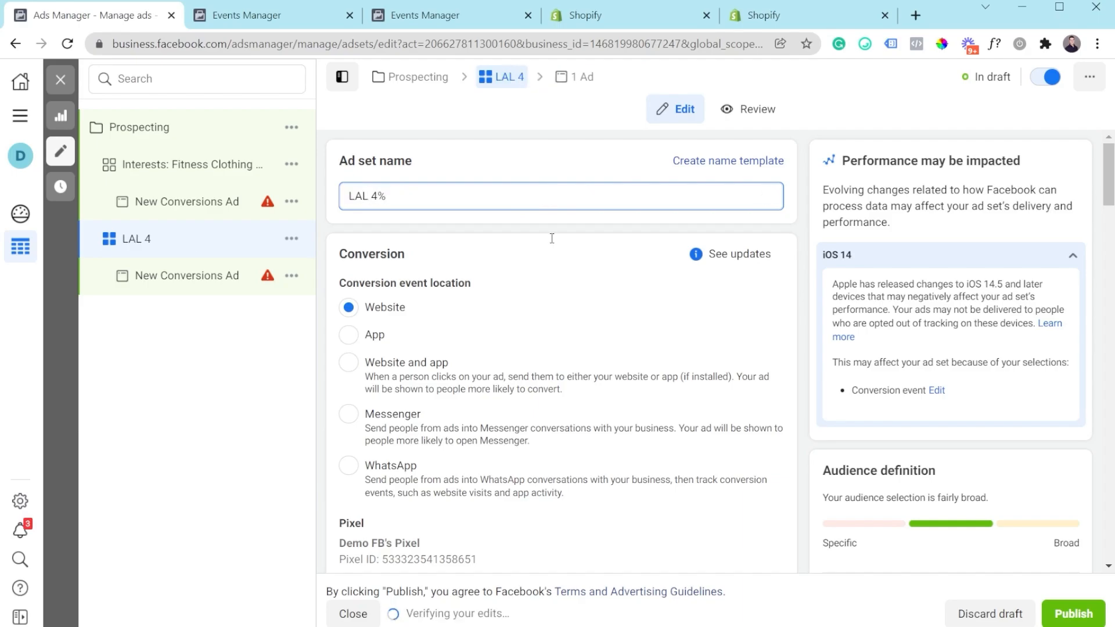
Look over the LAL 4% ad set's budget and custom audience settings, including the choices for creating a new audience
{"action": "scroll", "coordinate": [551, 238], "scroll_direction": "down", "scroll_amount": 7}
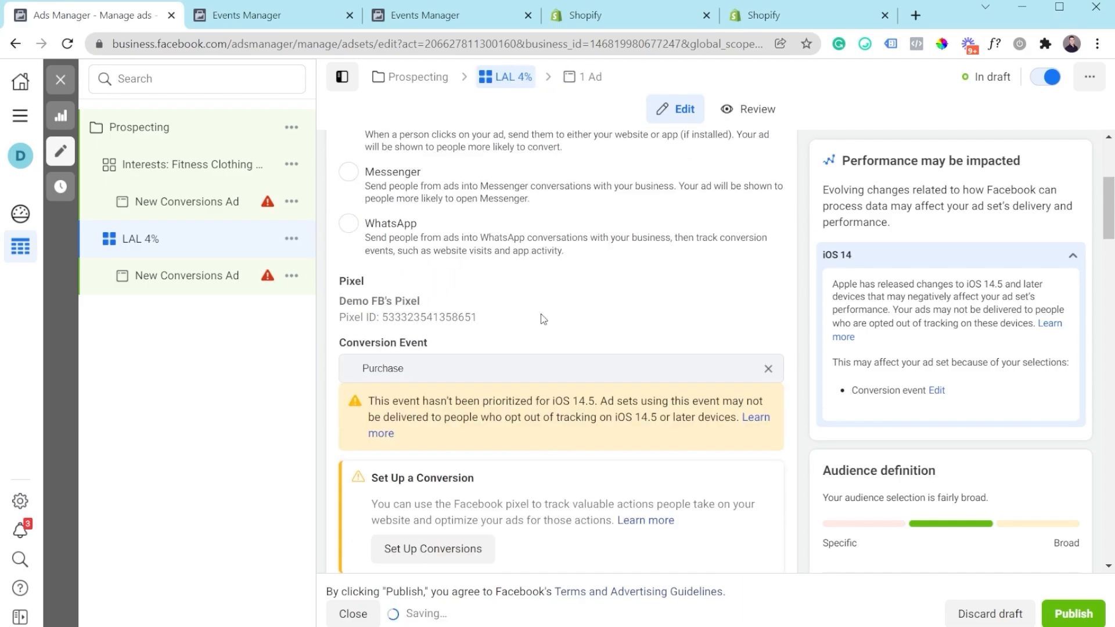
{"action": "scroll", "coordinate": [464, 318], "scroll_direction": "down", "scroll_amount": 12}
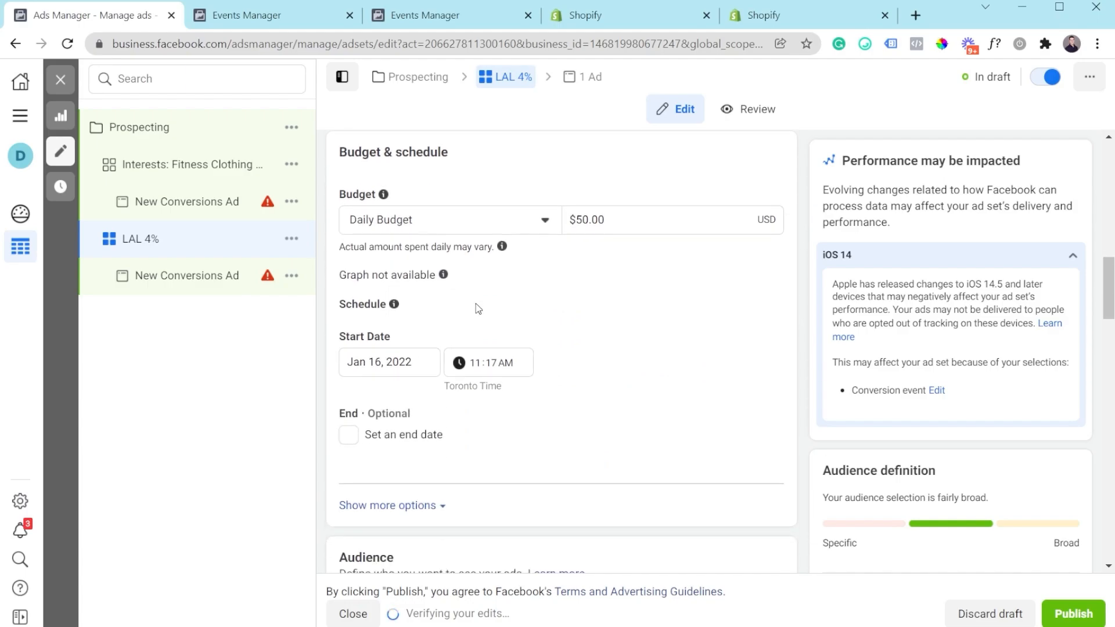
{"action": "scroll", "coordinate": [477, 310], "scroll_direction": "down", "scroll_amount": 3}
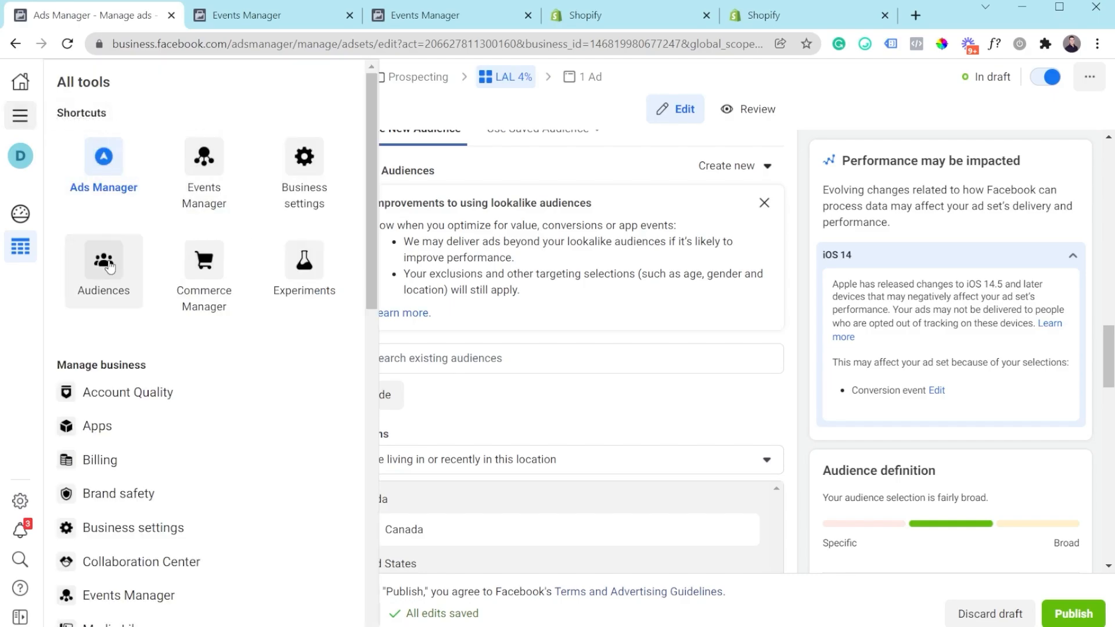
{"action": "scroll", "coordinate": [540, 348], "scroll_direction": "up", "scroll_amount": 3}
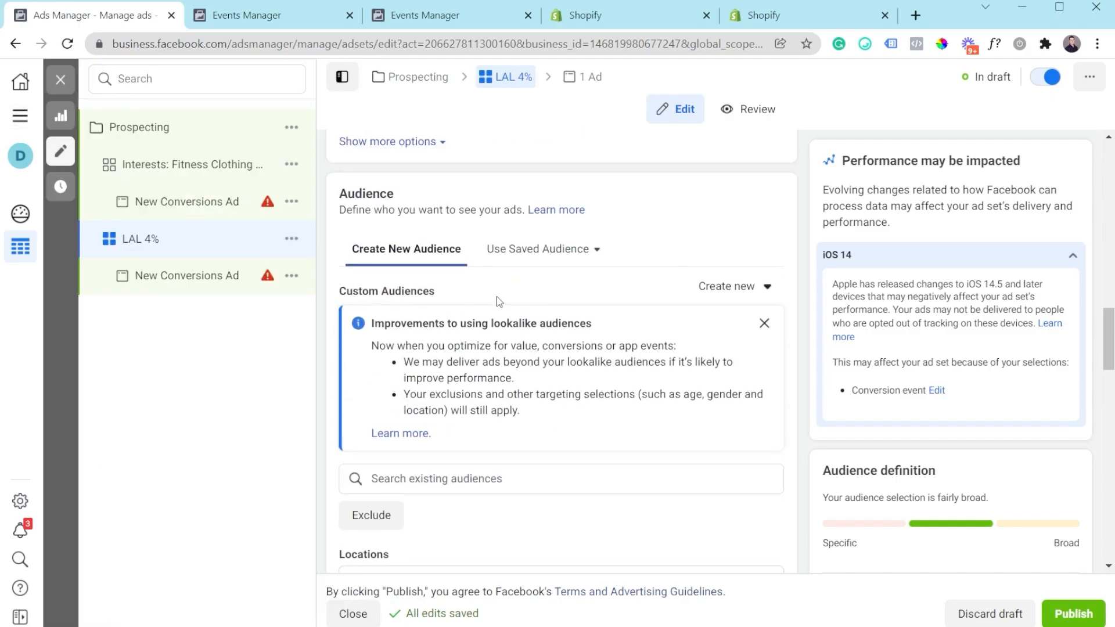
{"action": "left_click", "coordinate": [723, 326]}
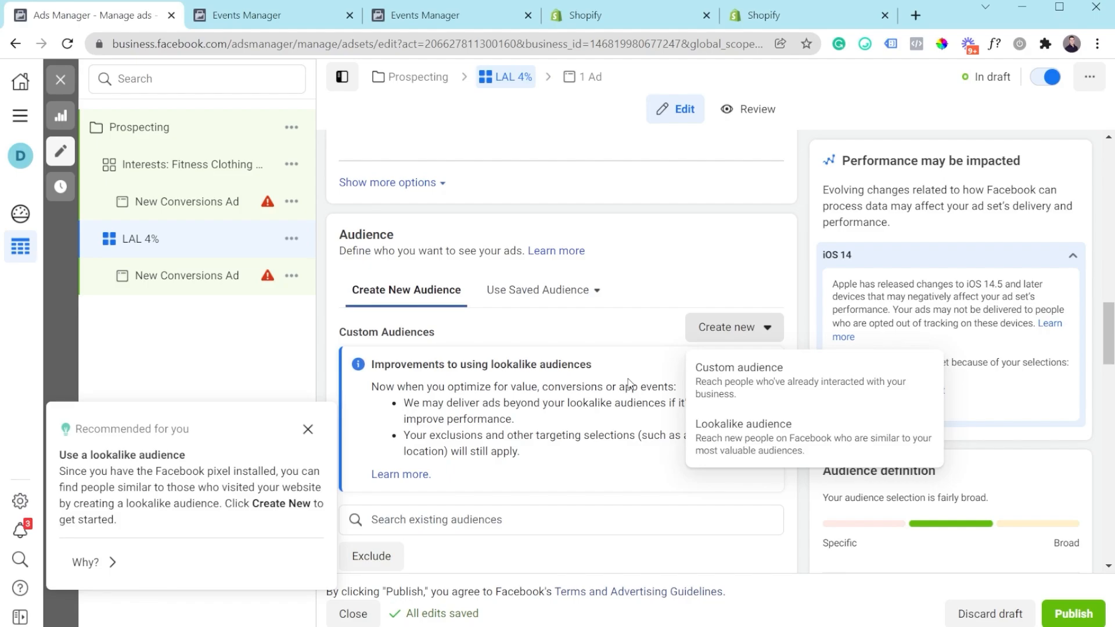
{"action": "left_click", "coordinate": [657, 262]}
Remove the Gymshark interest from the LAL 4% ad set's detailed targeting
{"action": "scroll", "coordinate": [564, 418], "scroll_direction": "down", "scroll_amount": 5}
{"action": "scroll", "coordinate": [565, 418], "scroll_direction": "down", "scroll_amount": 3}
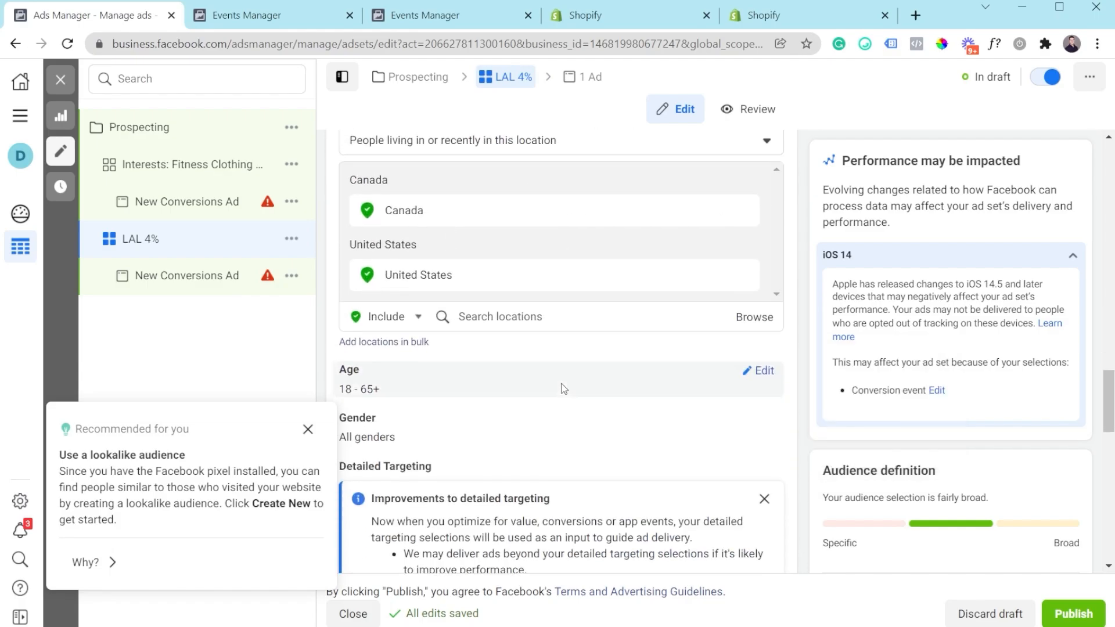
{"action": "scroll", "coordinate": [545, 395], "scroll_direction": "down", "scroll_amount": 2}
{"action": "scroll", "coordinate": [479, 386], "scroll_direction": "down", "scroll_amount": 3}
{"action": "mouse_move", "coordinate": [458, 401]}
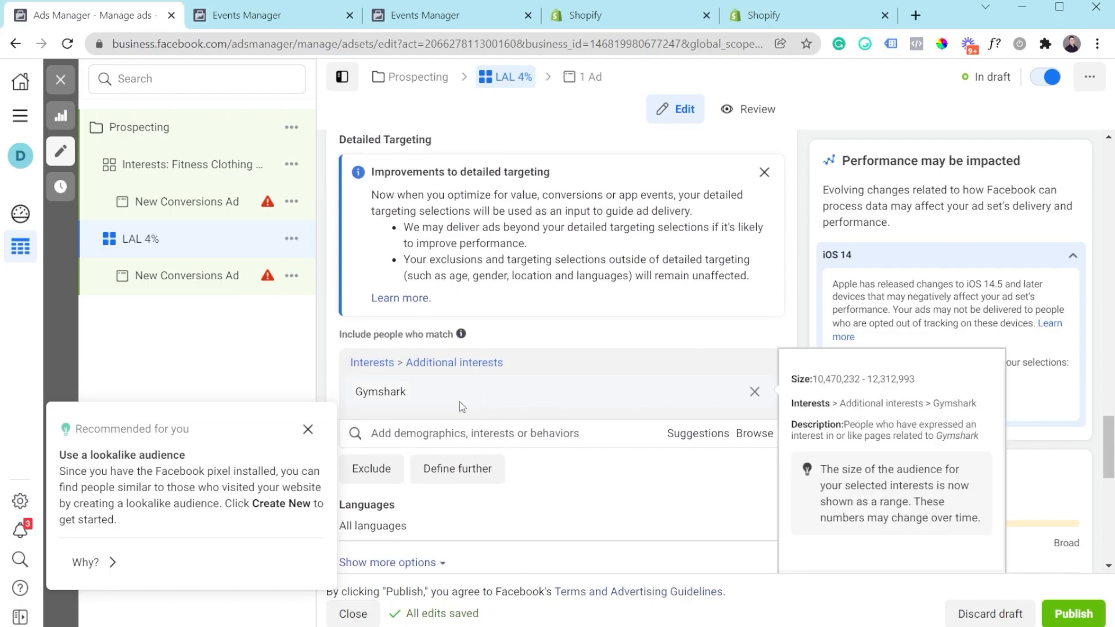
{"action": "left_click", "coordinate": [754, 391]}
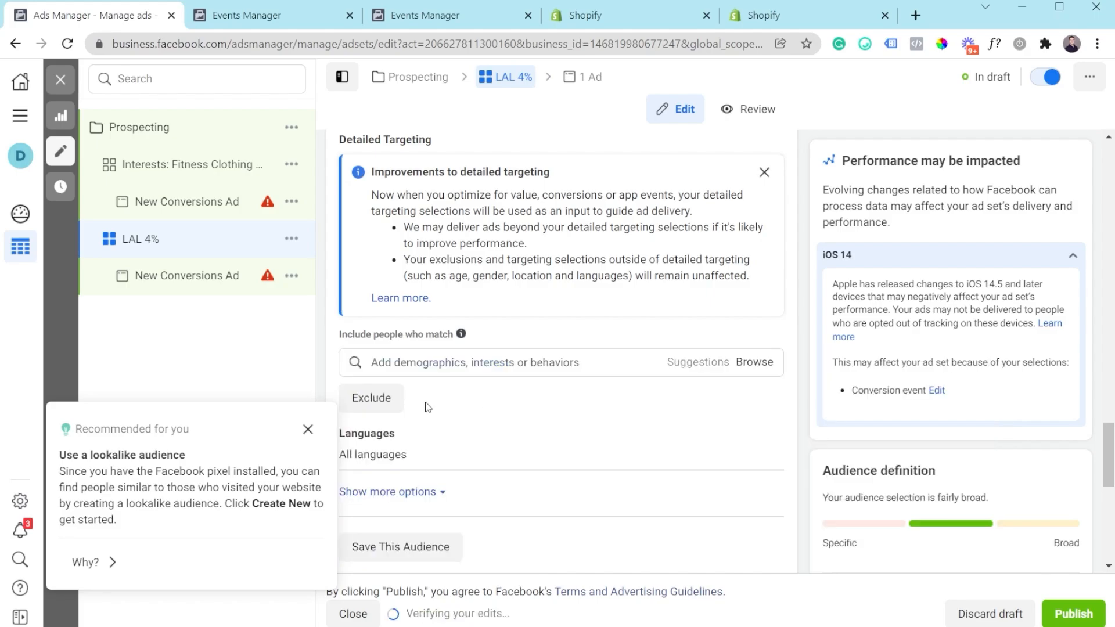
Look at the LAL 4% ad set's placements and optimization settings, and view its New Conversions Ad
{"action": "scroll", "coordinate": [530, 429], "scroll_direction": "down", "scroll_amount": 4}
{"action": "scroll", "coordinate": [530, 430], "scroll_direction": "down", "scroll_amount": 2}
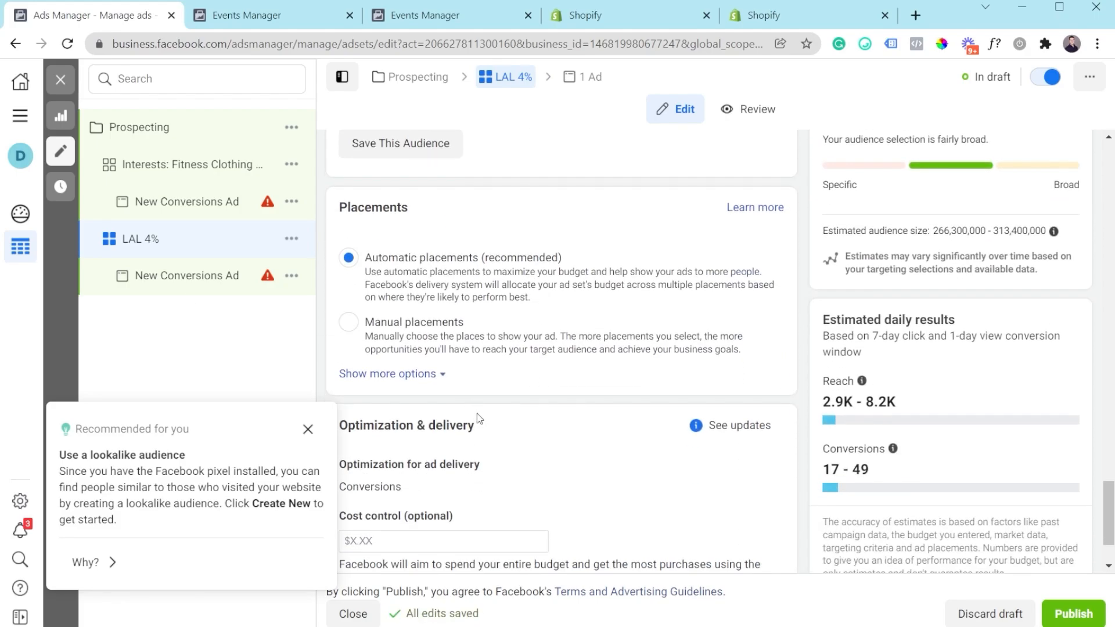
{"action": "left_click", "coordinate": [187, 274]}
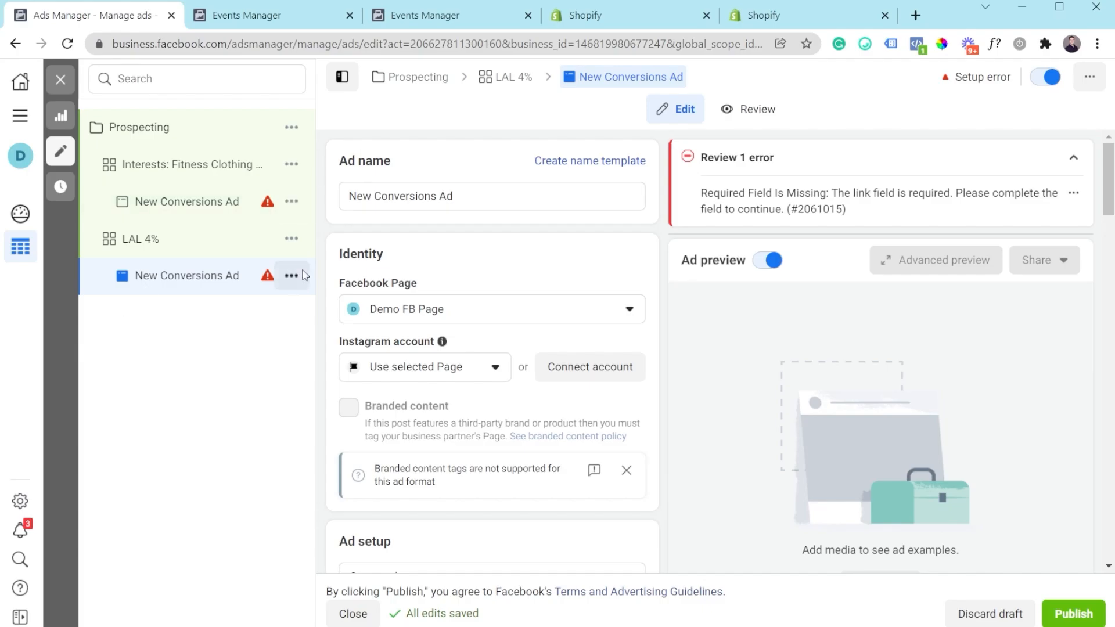
{"action": "mouse_move", "coordinate": [268, 275]}
Set the LAL 4% ad set's daily budget to $55.00
{"action": "left_click", "coordinate": [221, 243]}
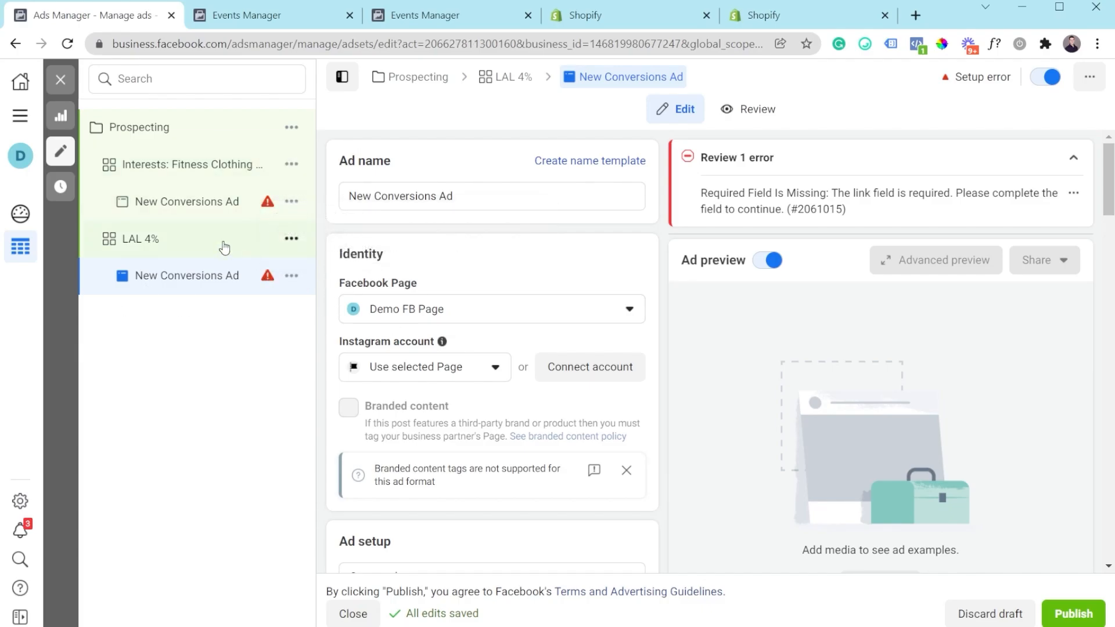
{"action": "scroll", "coordinate": [625, 322], "scroll_direction": "down", "scroll_amount": 8}
{"action": "scroll", "coordinate": [624, 323], "scroll_direction": "down", "scroll_amount": 7}
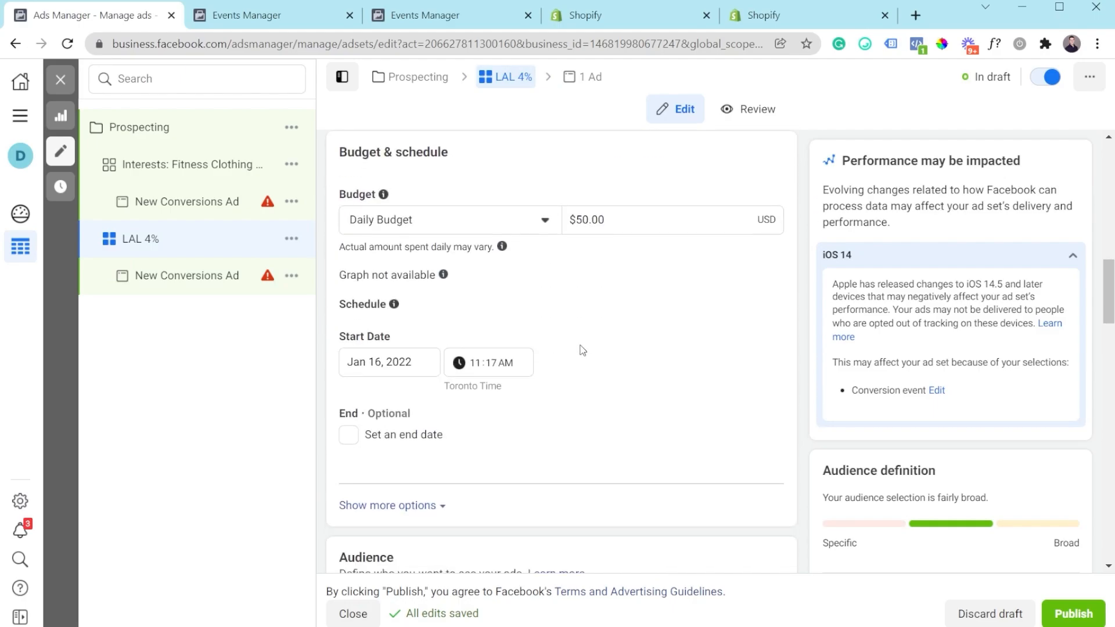
{"action": "scroll", "coordinate": [586, 317], "scroll_direction": "up", "scroll_amount": 3}
{"action": "left_click", "coordinate": [582, 380]}
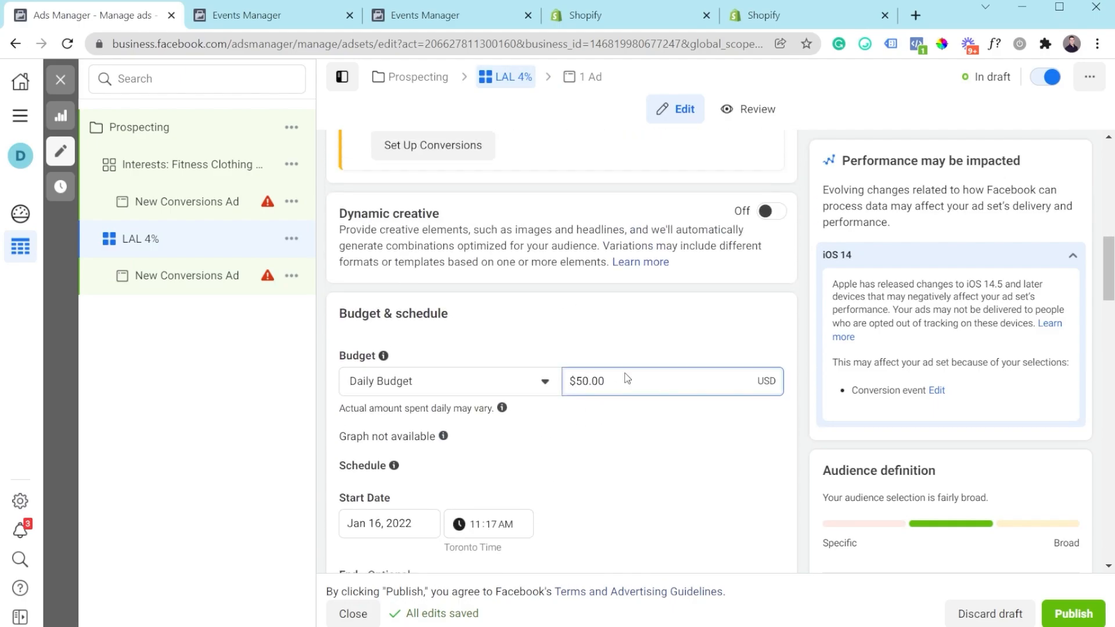
{"action": "key", "text": "BackSpace"}
{"action": "type", "text": "5"}
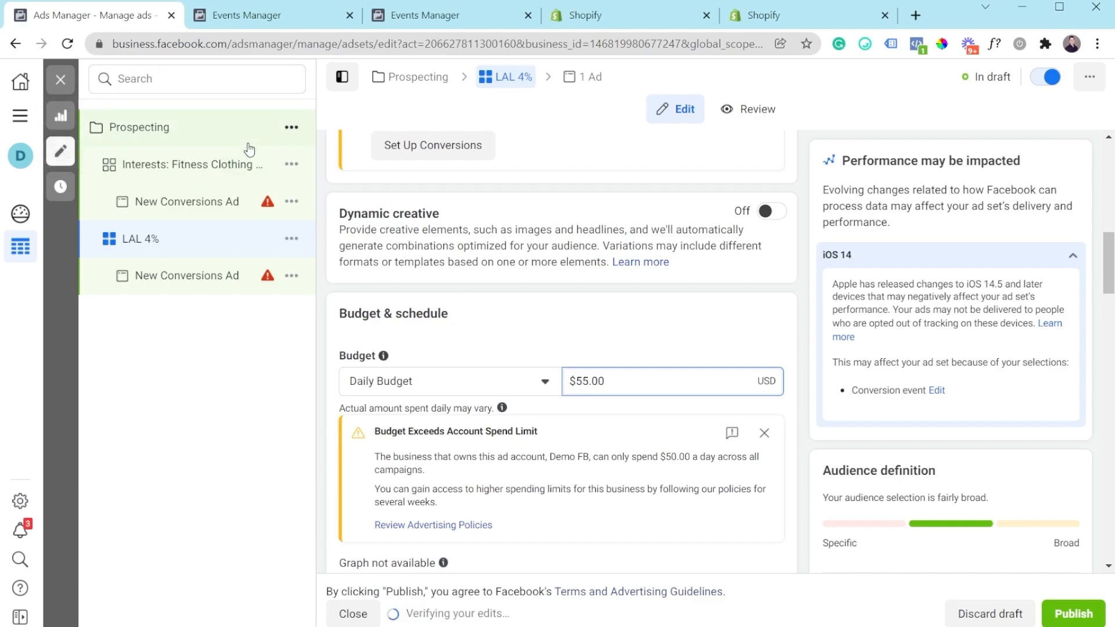
Close the ad set editor, quickly duplicate the Prospecting campaign and name the copy Retargeting
{"action": "left_click", "coordinate": [58, 81]}
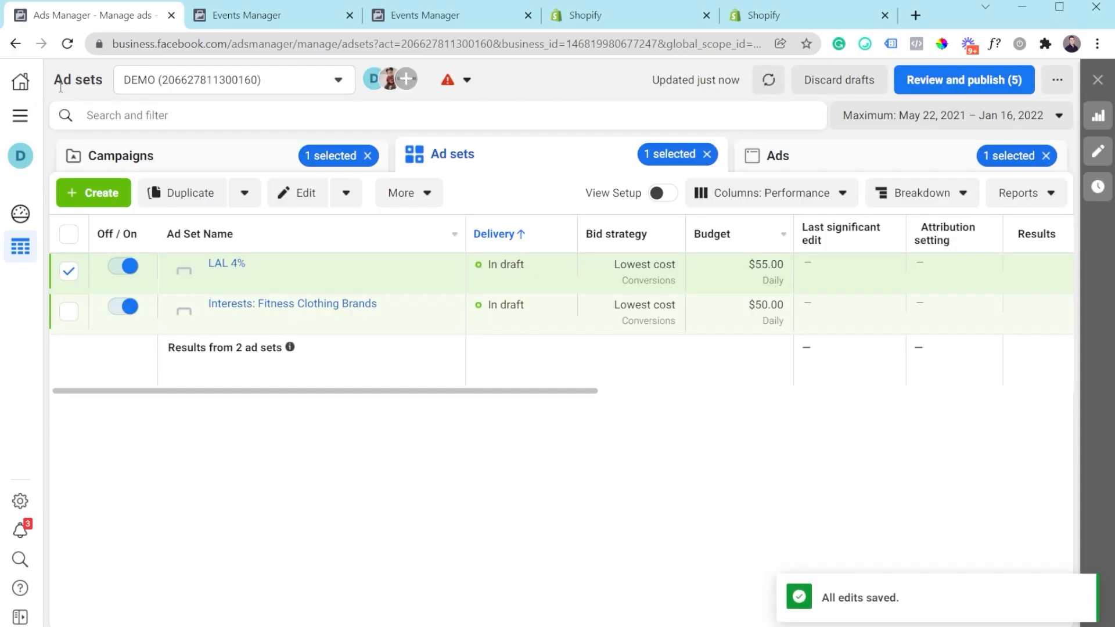
{"action": "left_click", "coordinate": [281, 159]}
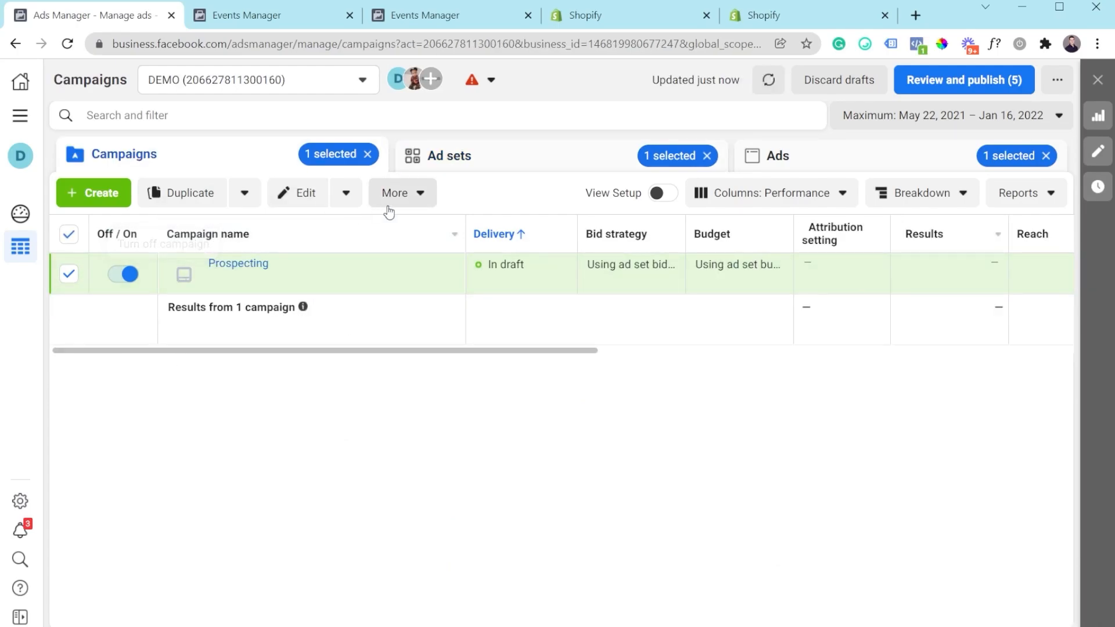
{"action": "left_click", "coordinate": [243, 195]}
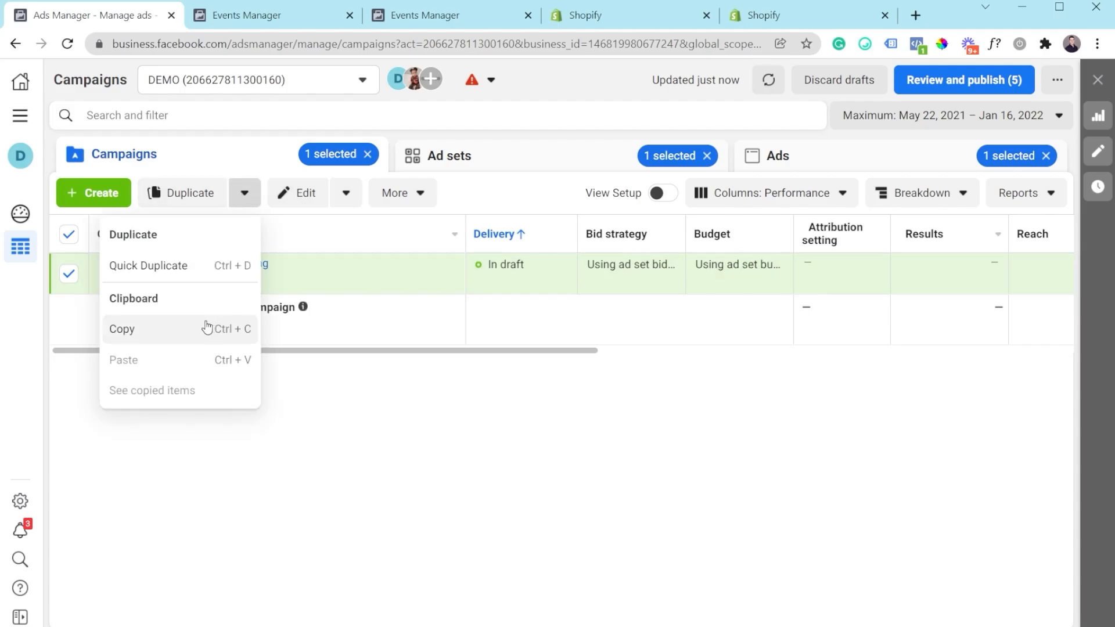
{"action": "left_click", "coordinate": [200, 267]}
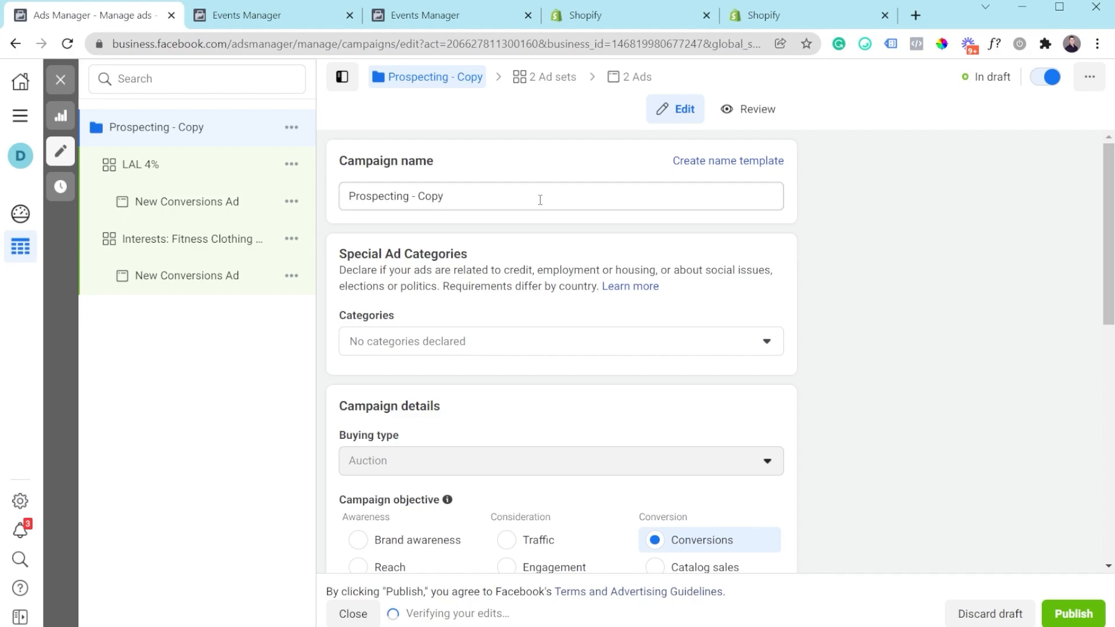
{"action": "left_click_drag", "start_coordinate": [540, 200], "coordinate": [350, 204]}
{"action": "type", "text": "Retargeting"}
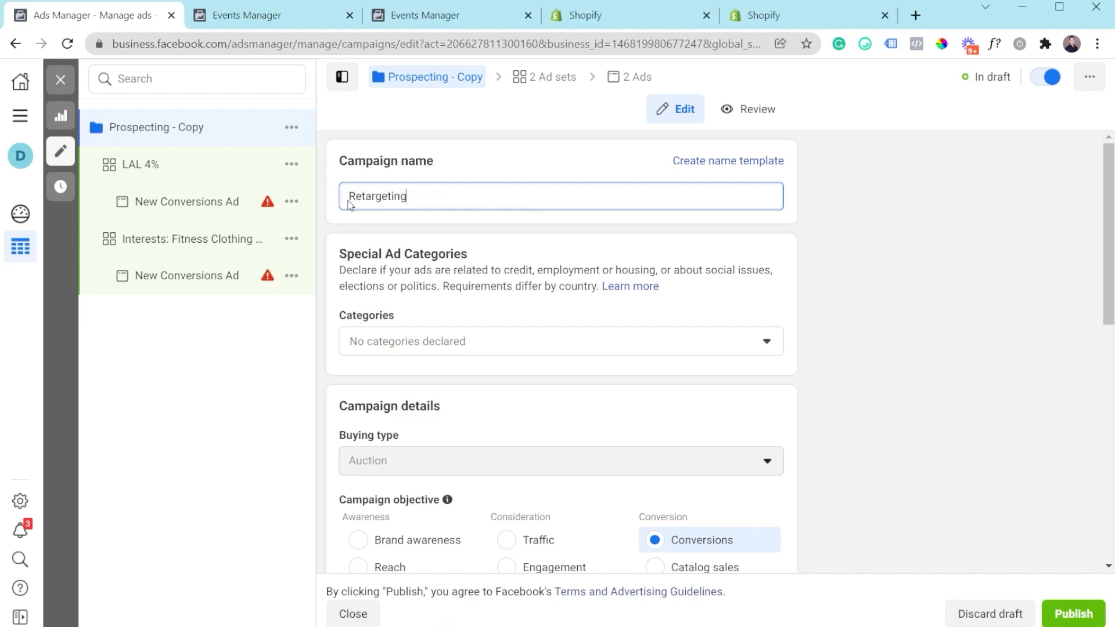
Turn on Campaign Budget Optimization for the Retargeting campaign
{"action": "scroll", "coordinate": [674, 300], "scroll_direction": "down", "scroll_amount": 2}
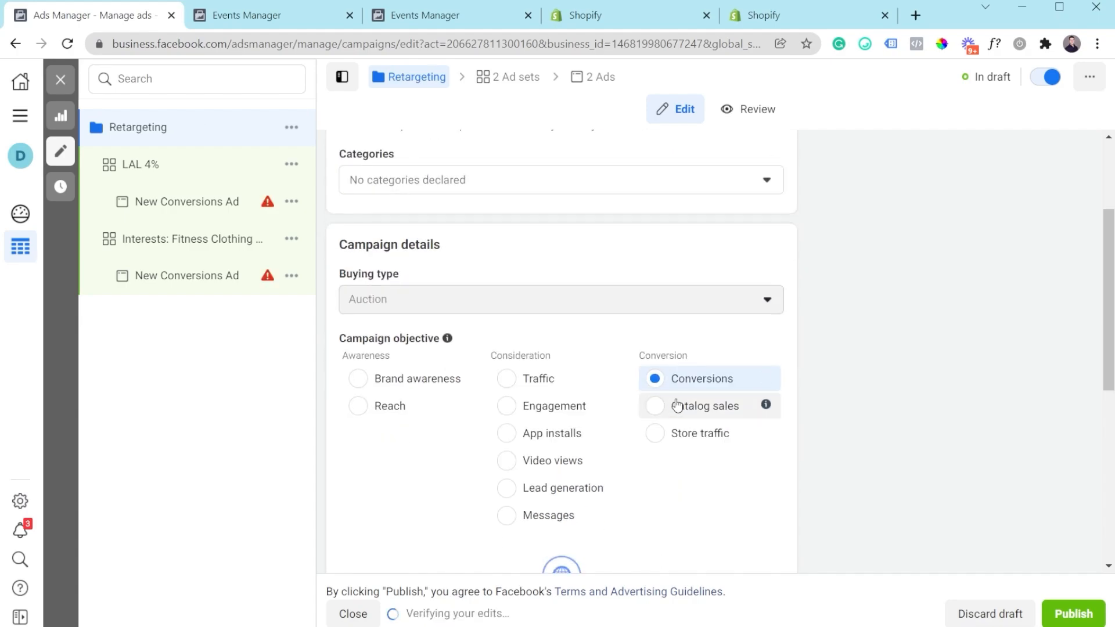
{"action": "scroll", "coordinate": [672, 403], "scroll_direction": "down", "scroll_amount": 5}
{"action": "scroll", "coordinate": [623, 464], "scroll_direction": "down", "scroll_amount": 1}
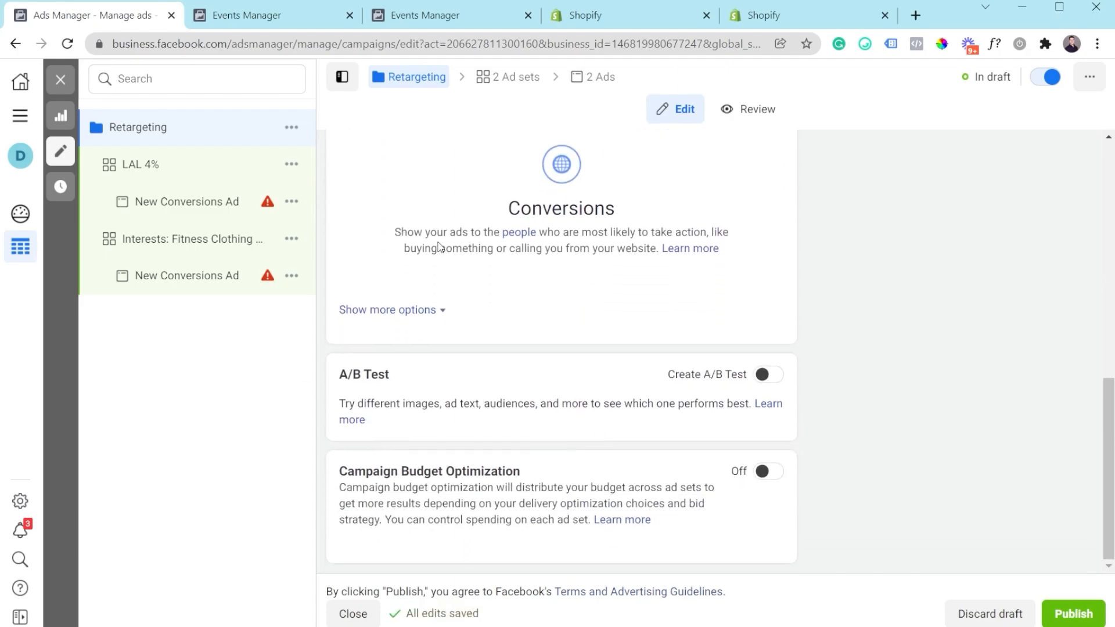
{"action": "left_click", "coordinate": [765, 474]}
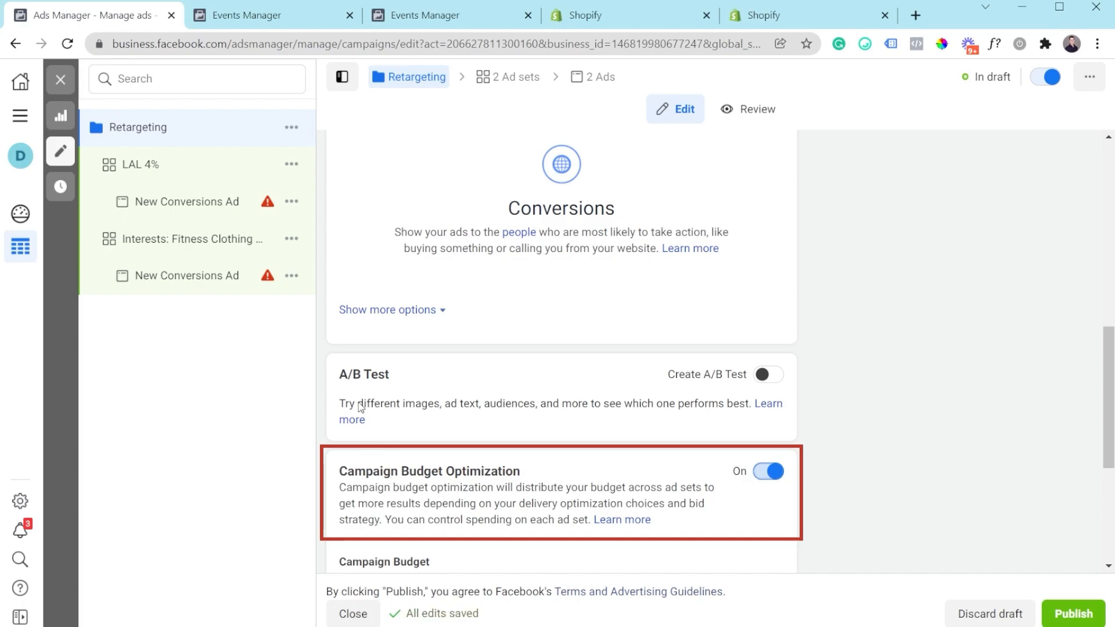
Delete the Interests: Fitness Clothing Brands ad set from the Retargeting campaign and rename its LAL 4% ad set Warm Audience
{"action": "left_click", "coordinate": [291, 240]}
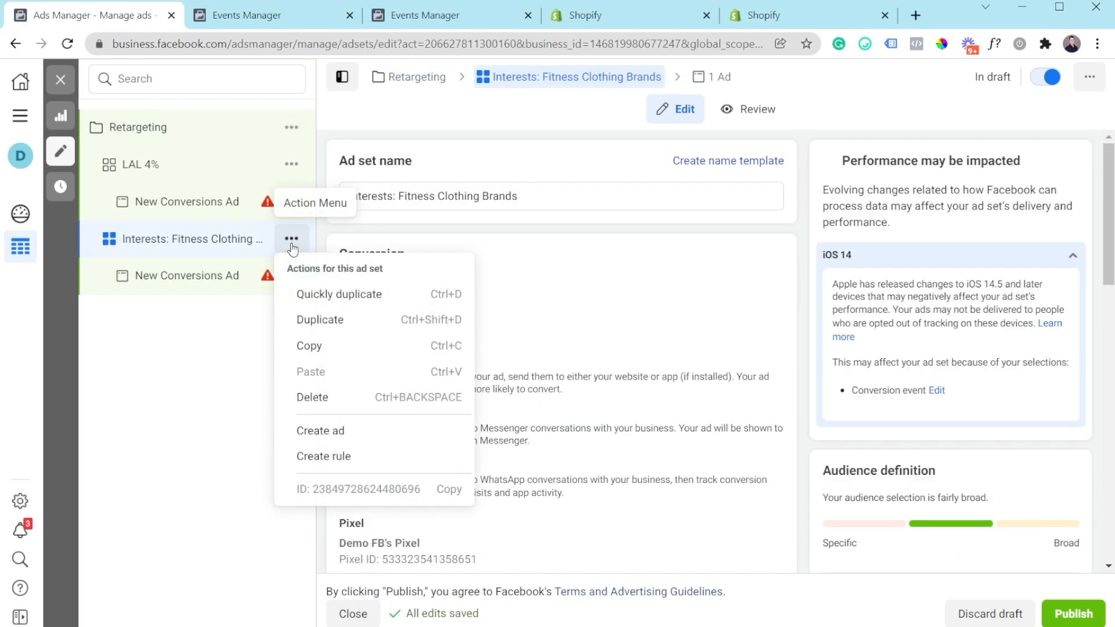
{"action": "left_click", "coordinate": [340, 405]}
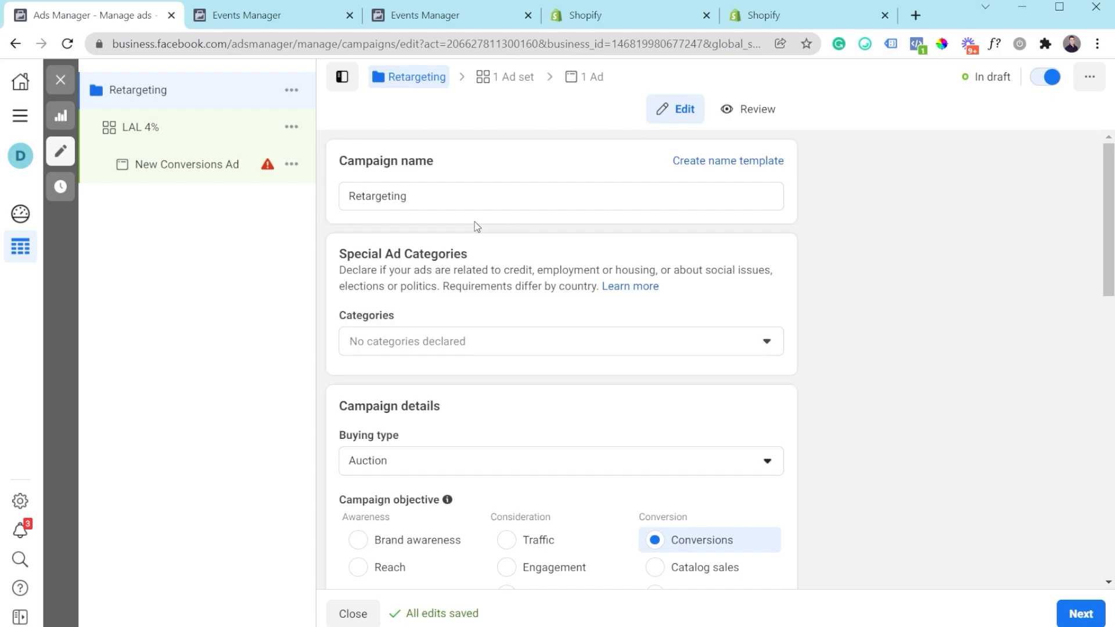
{"action": "left_click", "coordinate": [204, 119]}
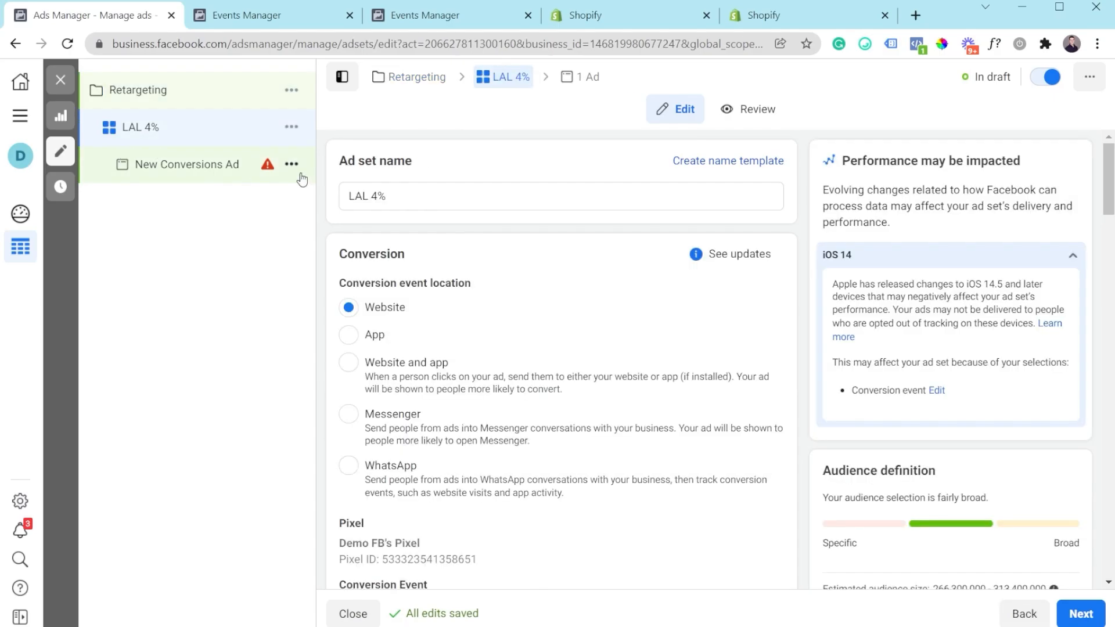
{"action": "left_click_drag", "start_coordinate": [409, 195], "coordinate": [348, 190]}
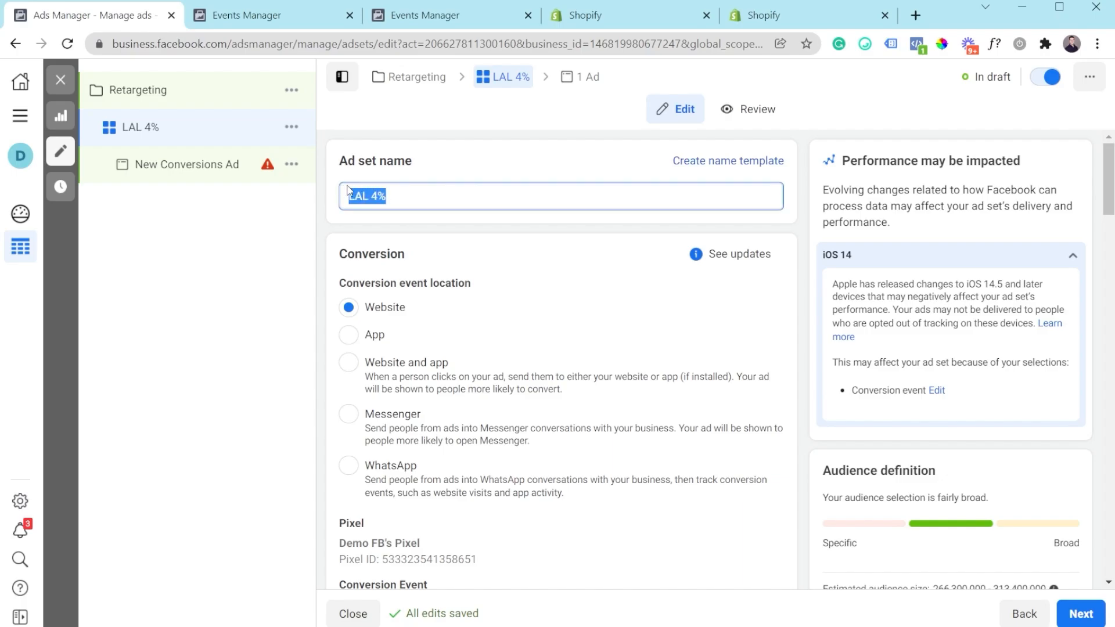
{"action": "type", "text": "Warm Audience"}
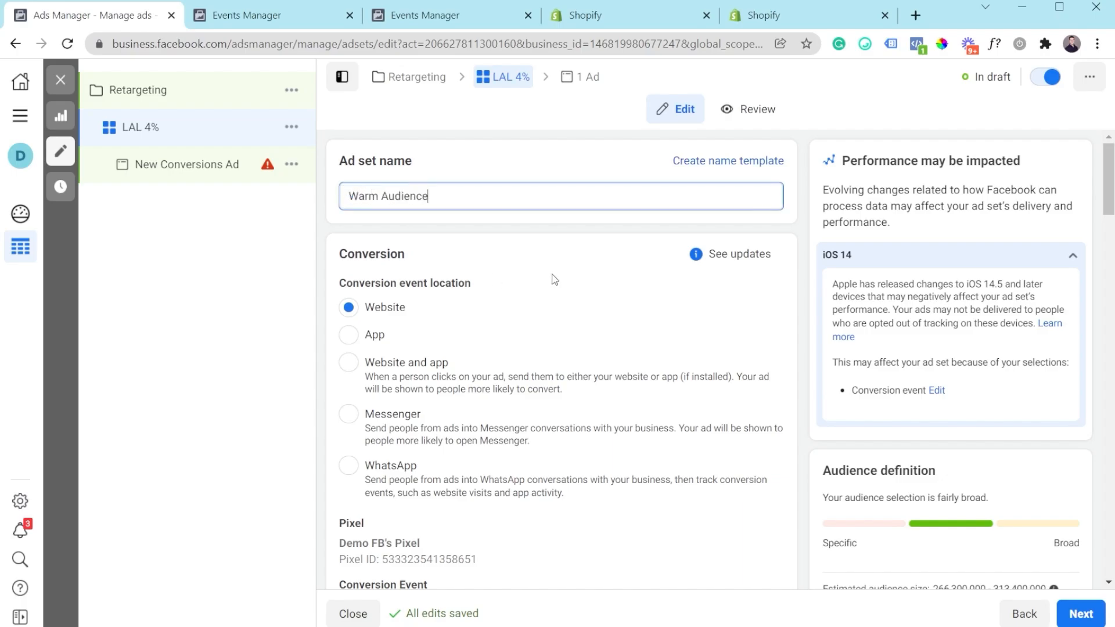
Look through the Warm Audience ad set's schedule, custom audience, location and detailed targeting settings
{"action": "scroll", "coordinate": [575, 313], "scroll_direction": "down", "scroll_amount": 5}
{"action": "scroll", "coordinate": [575, 331], "scroll_direction": "down", "scroll_amount": 10}
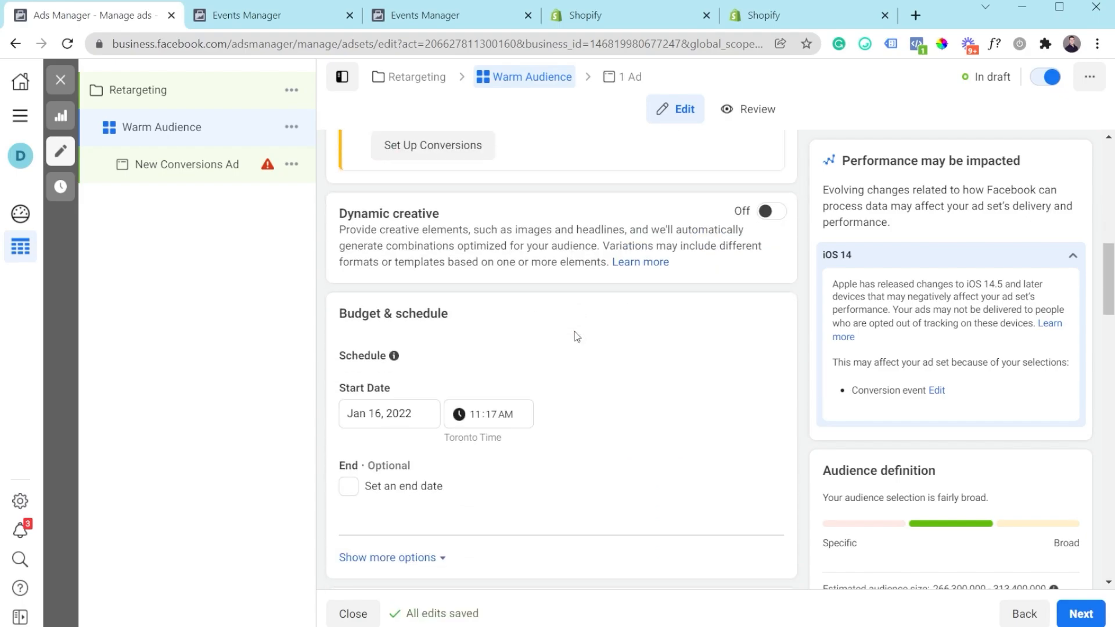
{"action": "scroll", "coordinate": [577, 336], "scroll_direction": "down", "scroll_amount": 5}
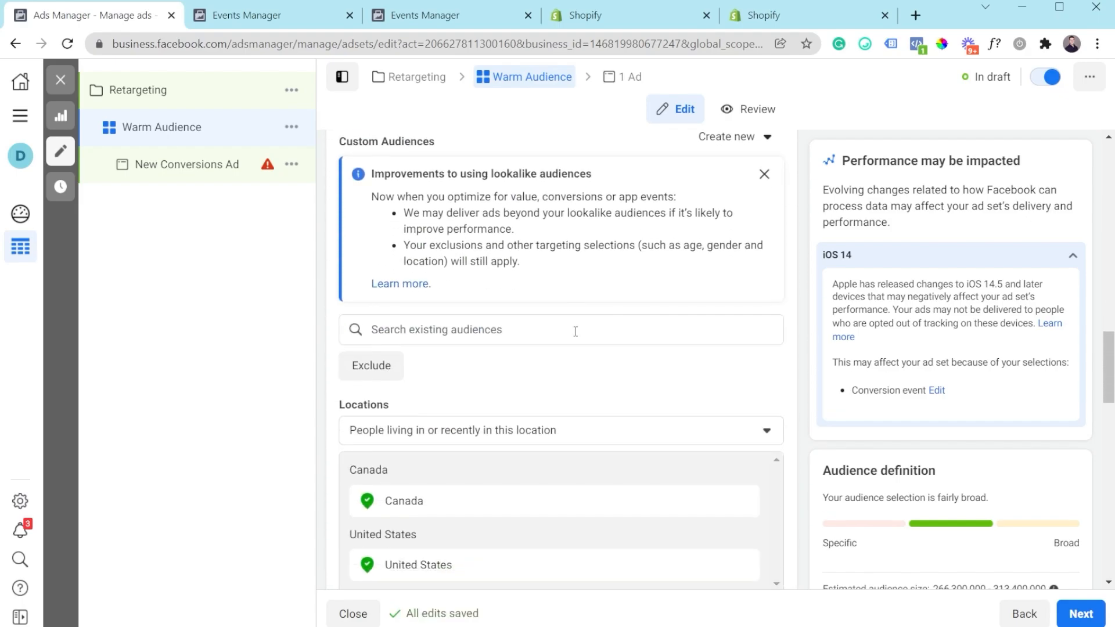
{"action": "scroll", "coordinate": [486, 458], "scroll_direction": "down", "scroll_amount": 3}
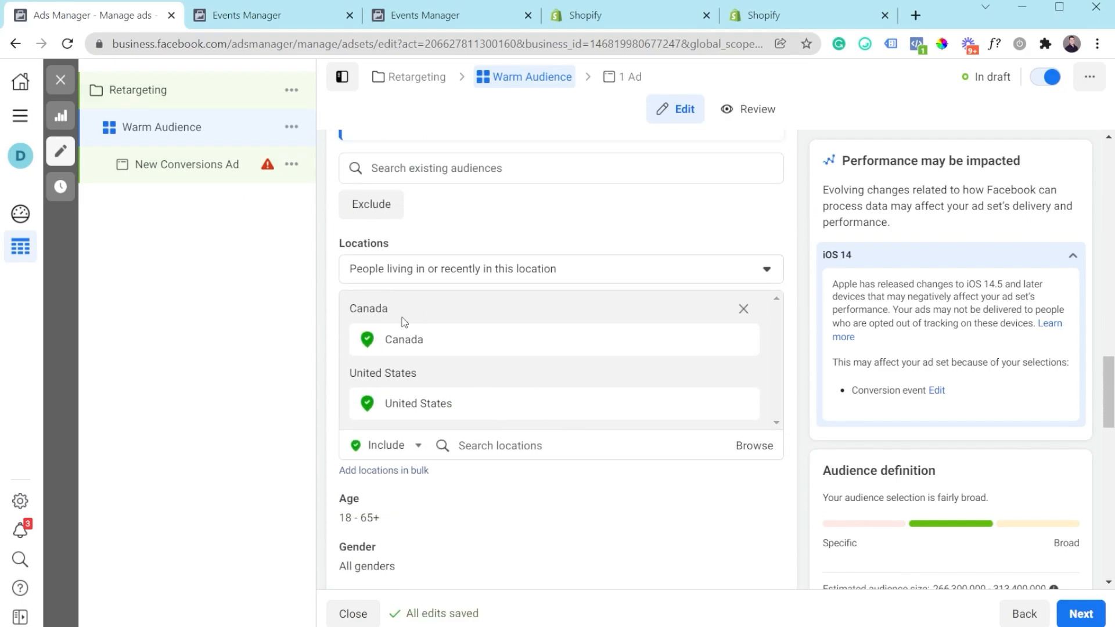
{"action": "scroll", "coordinate": [406, 460], "scroll_direction": "down", "scroll_amount": 7}
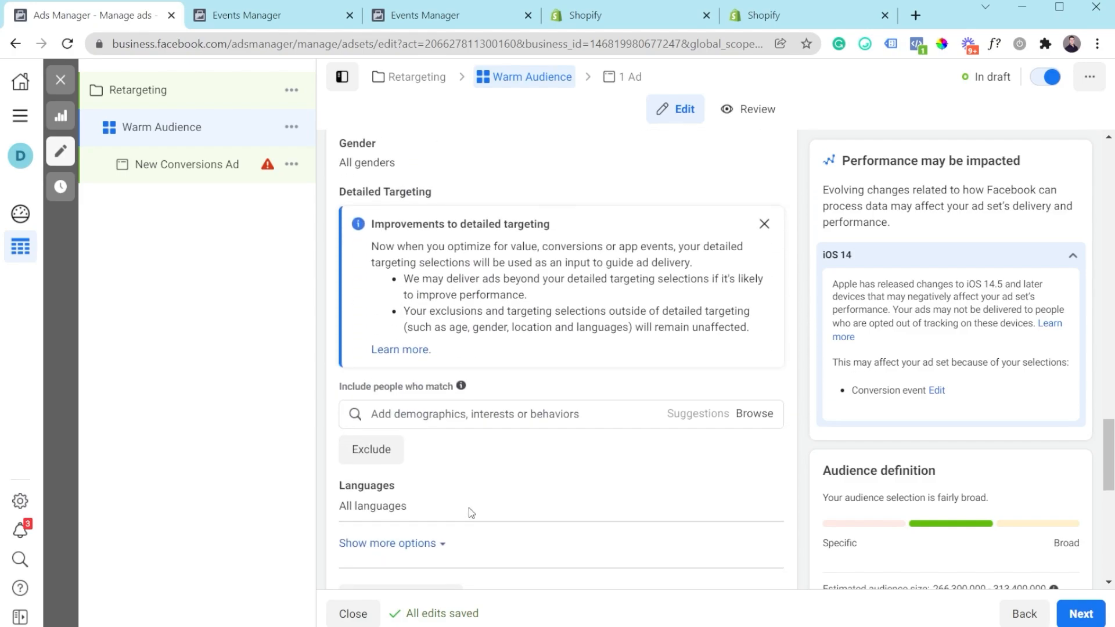
Review the Warm Audience ad set's custom audience section and the New Conversions Ad's identity, format, media and primary text fields
{"action": "scroll", "coordinate": [559, 426], "scroll_direction": "up", "scroll_amount": 14}
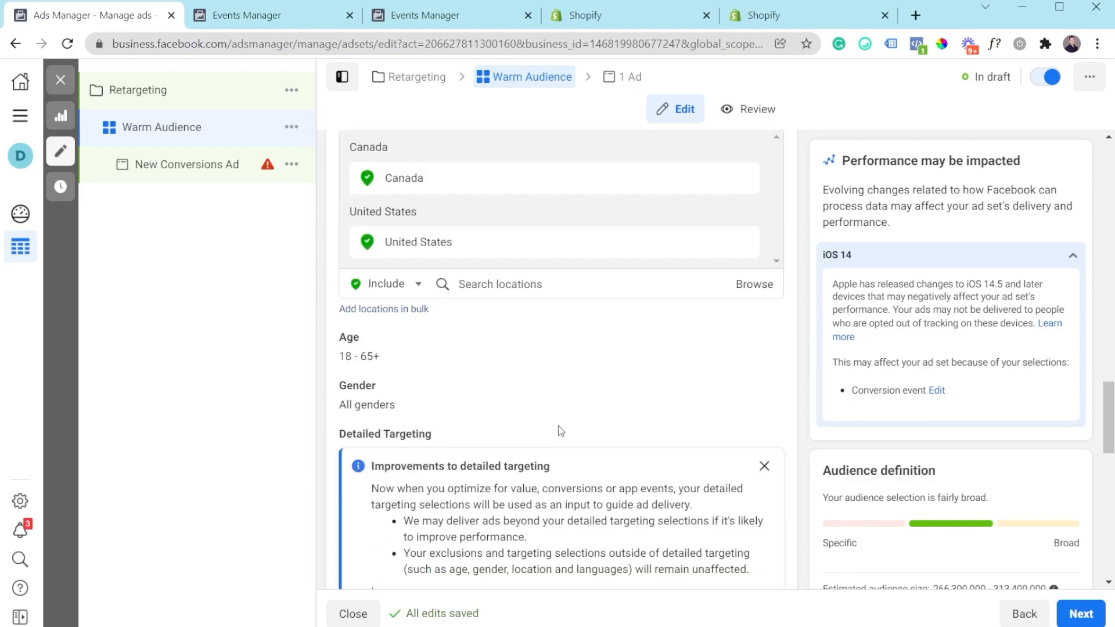
{"action": "scroll", "coordinate": [467, 418], "scroll_direction": "down", "scroll_amount": 1}
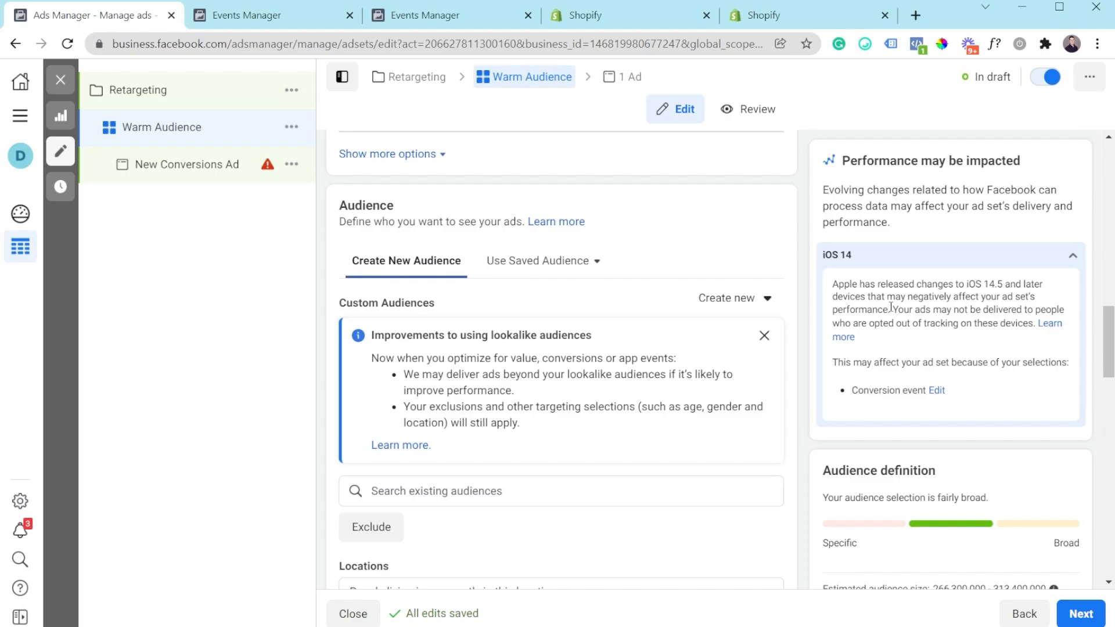
{"action": "left_click", "coordinate": [162, 170]}
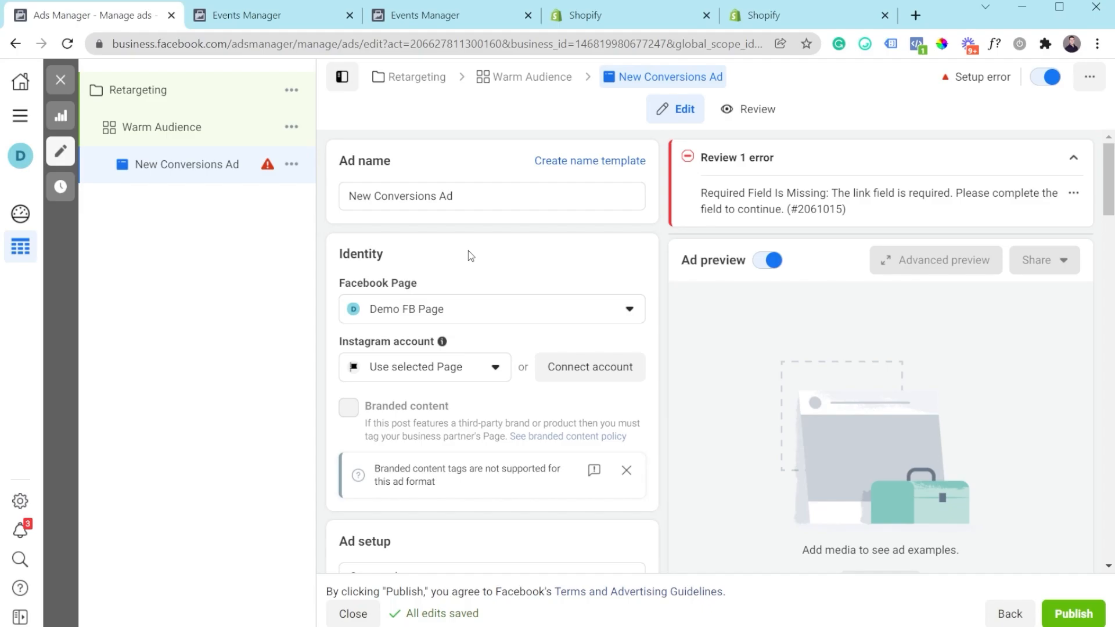
{"action": "scroll", "coordinate": [476, 389], "scroll_direction": "down", "scroll_amount": 4}
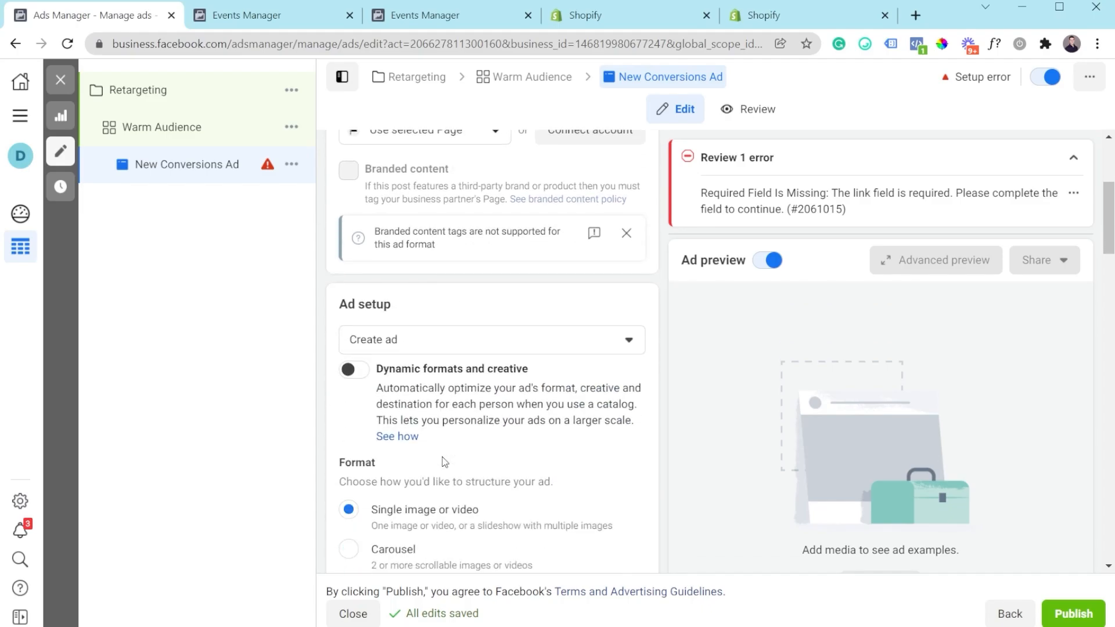
{"action": "scroll", "coordinate": [445, 462], "scroll_direction": "down", "scroll_amount": 6}
{"action": "scroll", "coordinate": [432, 532], "scroll_direction": "down", "scroll_amount": 3}
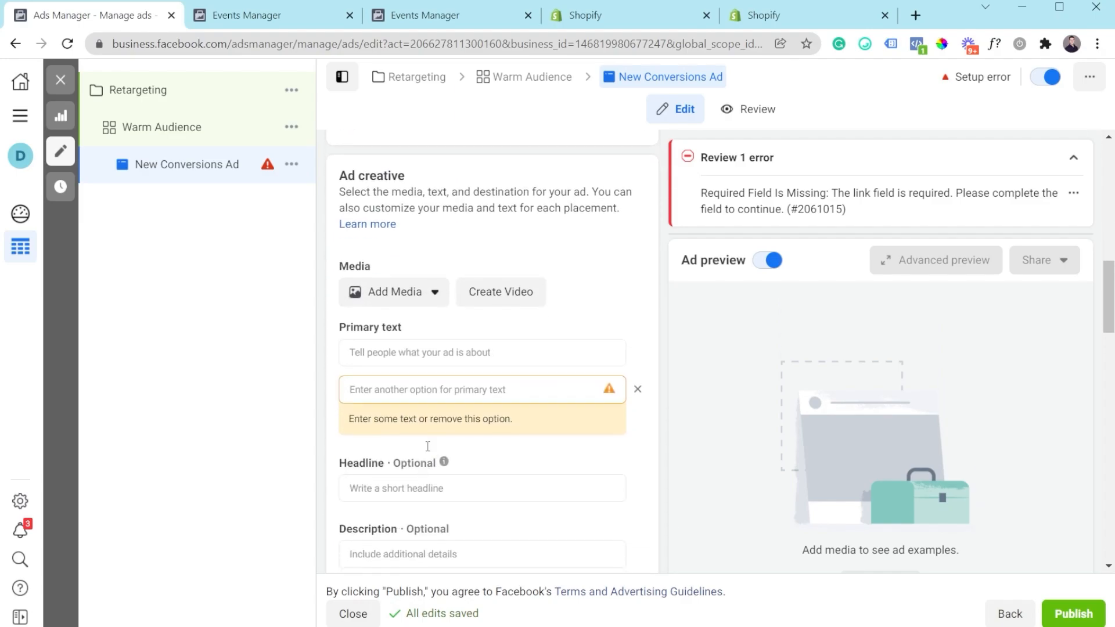
{"action": "left_click", "coordinate": [387, 353]}
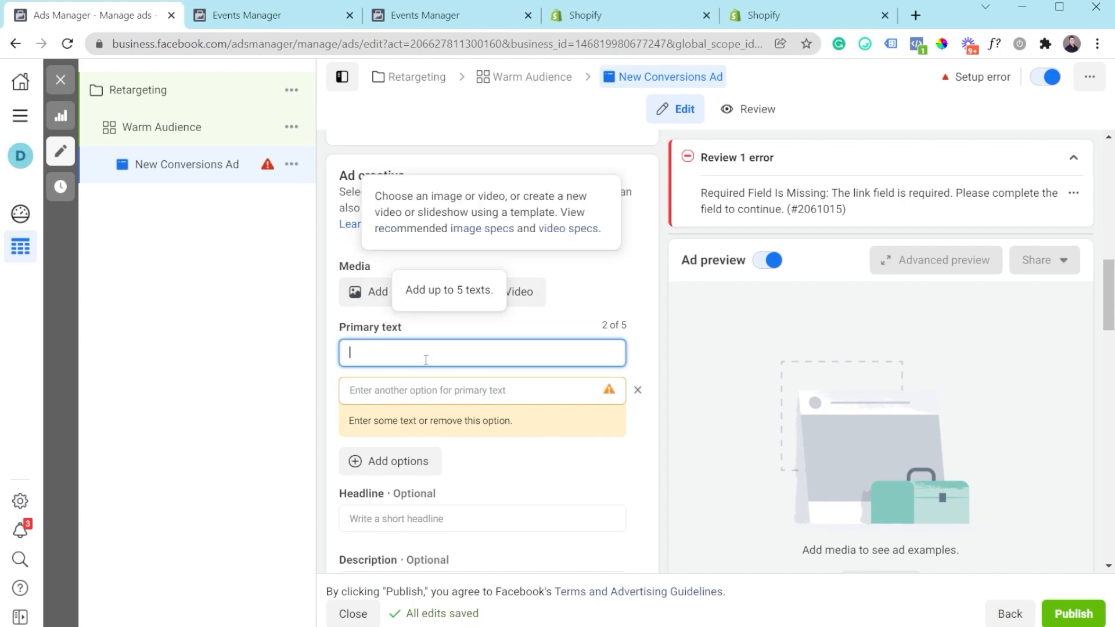
{"action": "scroll", "coordinate": [361, 221], "scroll_direction": "down", "scroll_amount": 1}
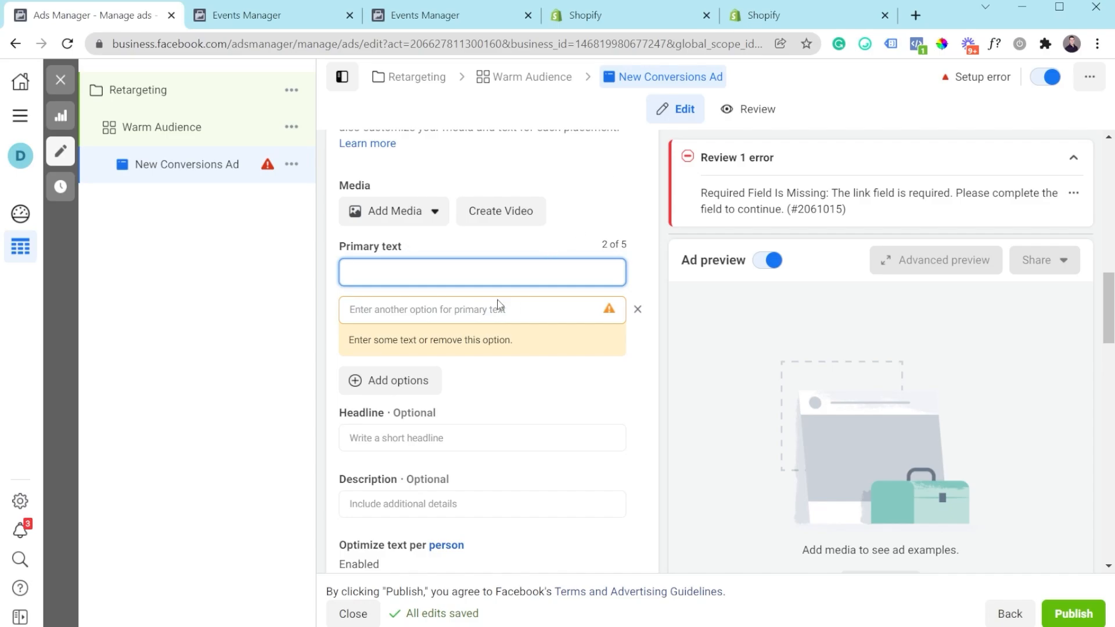
Set the Retargeting campaign's daily budget to $45 and close the campaign editor
{"action": "left_click", "coordinate": [185, 98]}
{"action": "scroll", "coordinate": [523, 337], "scroll_direction": "down", "scroll_amount": 10}
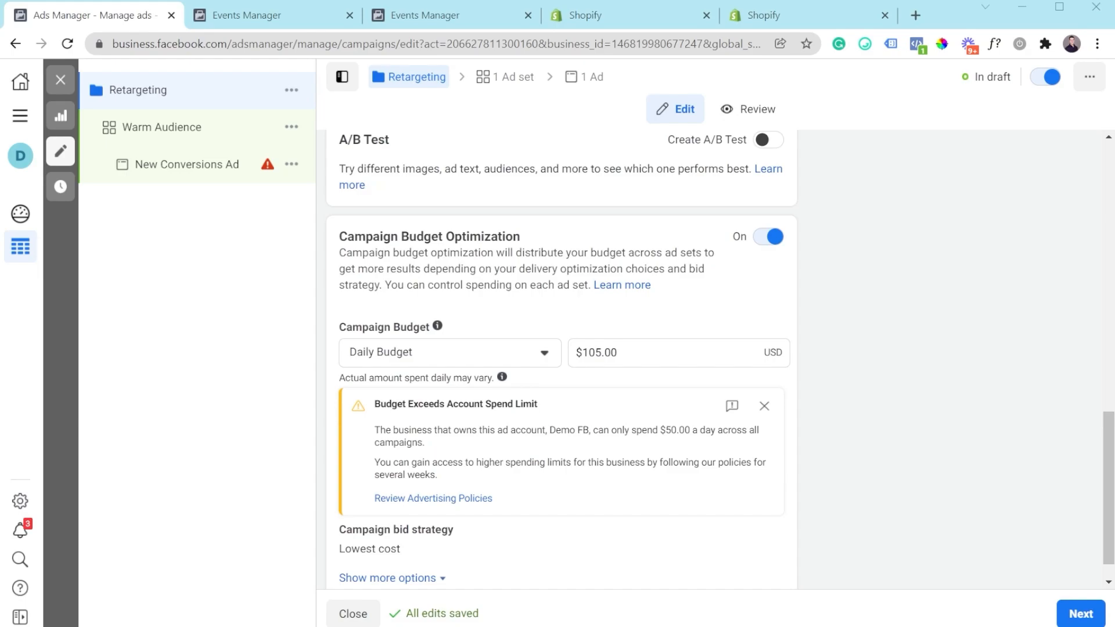
{"action": "left_click", "coordinate": [620, 353]}
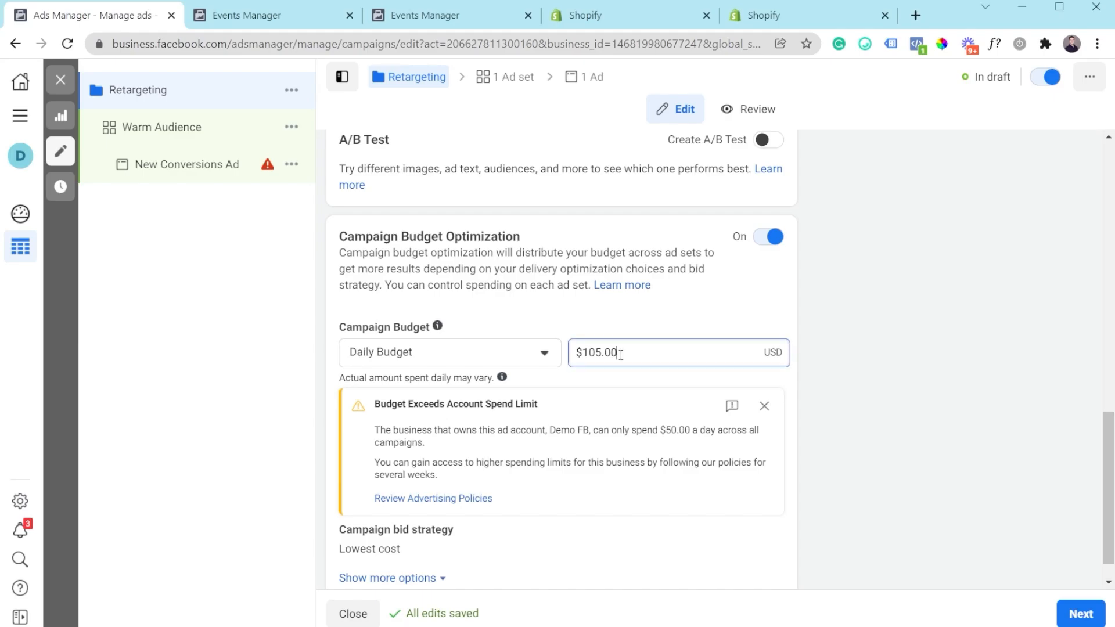
{"action": "key", "text": "ctrl+a"}
{"action": "type", "text": "45"}
{"action": "left_click", "coordinate": [869, 303]}
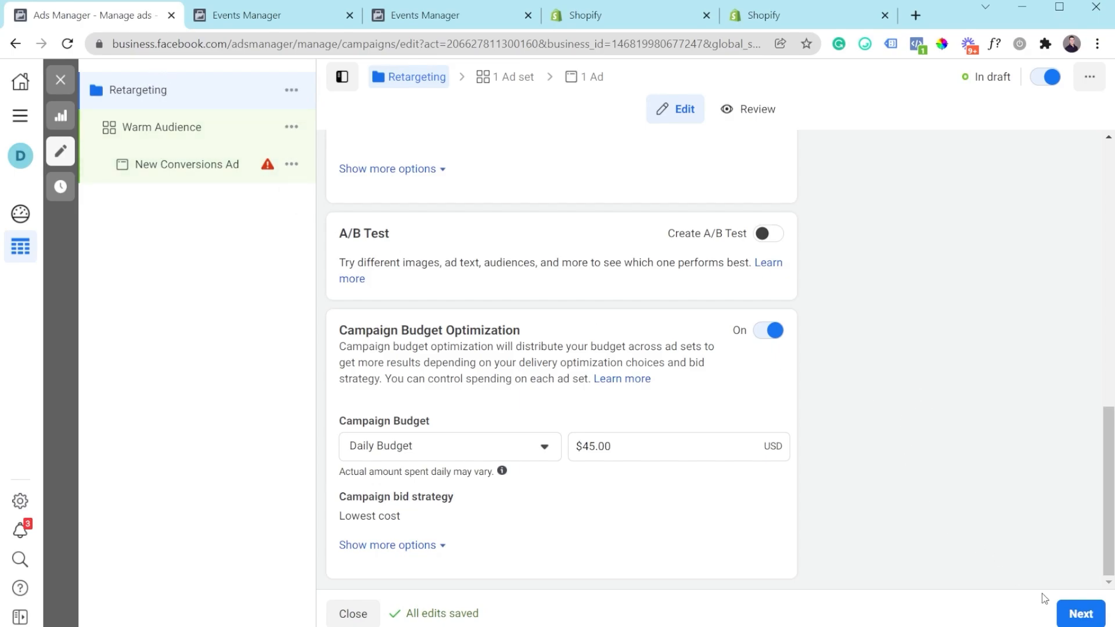
{"action": "left_click", "coordinate": [67, 90]}
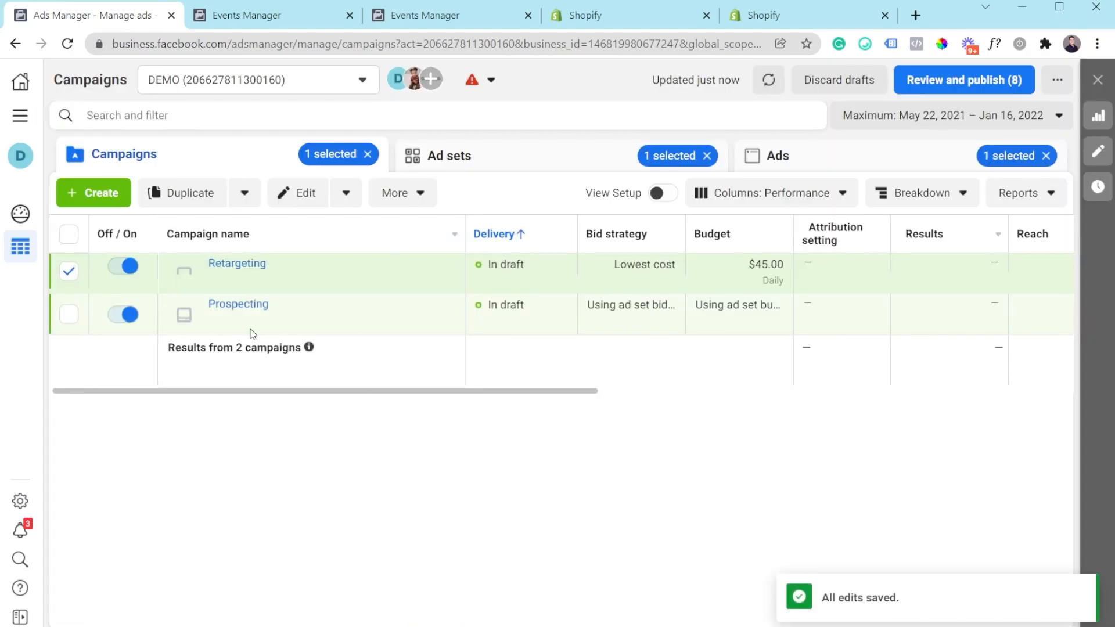